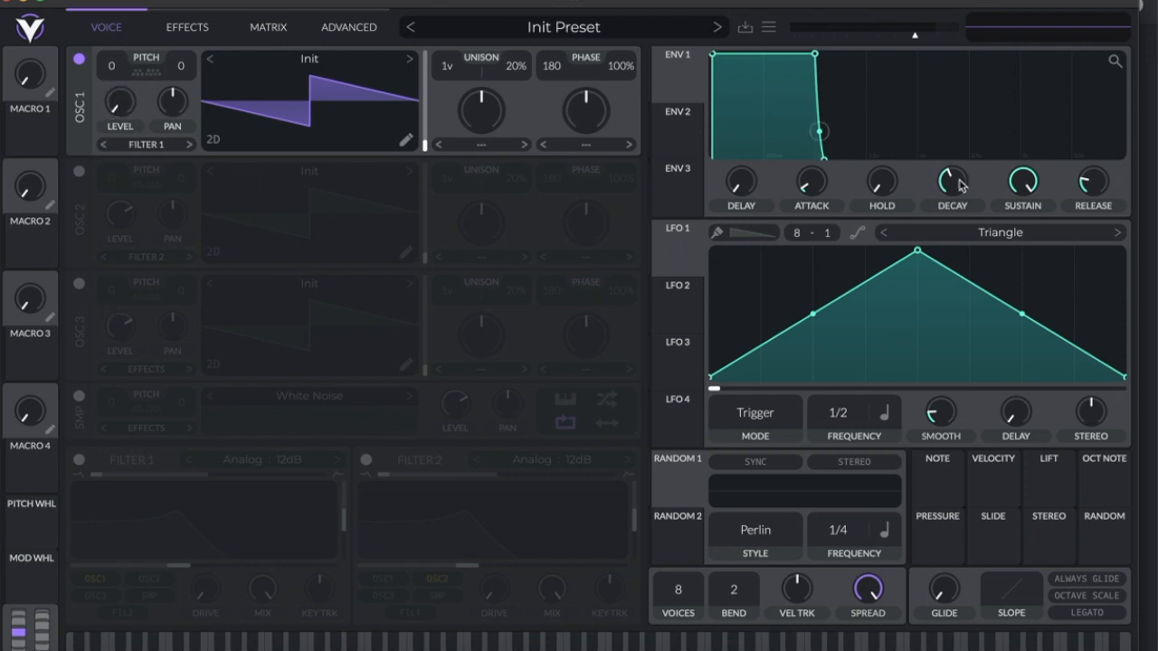
# Modulate oscillator 1's level with LFO 1, with the triangle's rising slope curved downward and the LFO frequency at 1/4.
pyautogui.moveTo(665, 264); pyautogui.dragTo(116, 101)
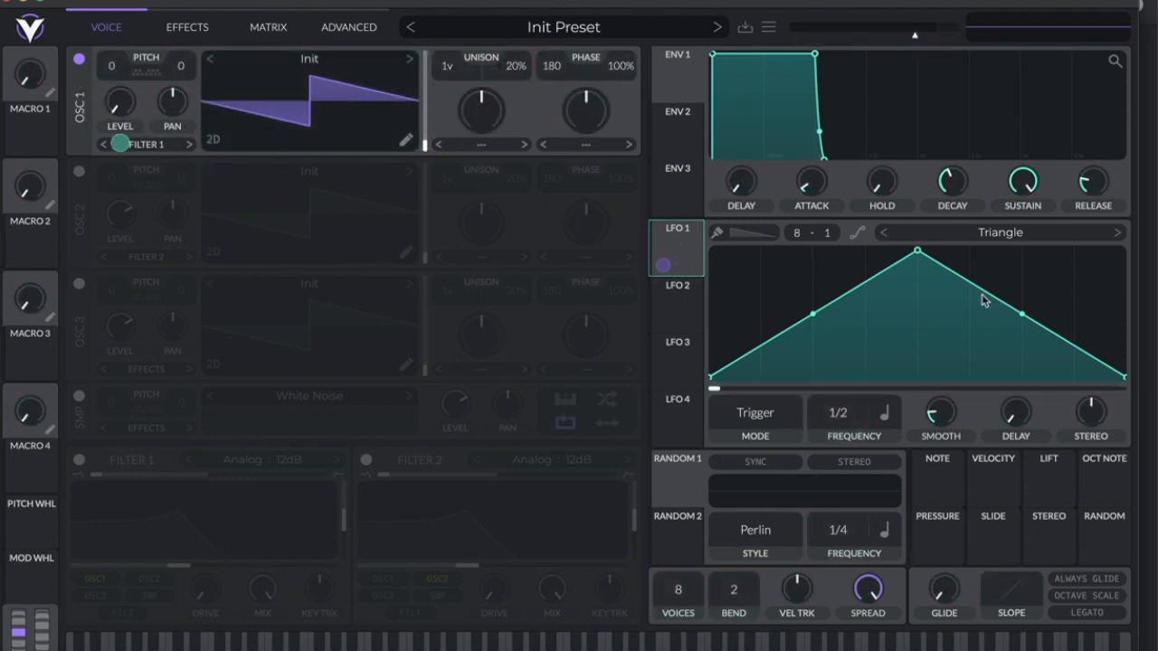
pyautogui.moveTo(812, 317); pyautogui.dragTo(814, 353)
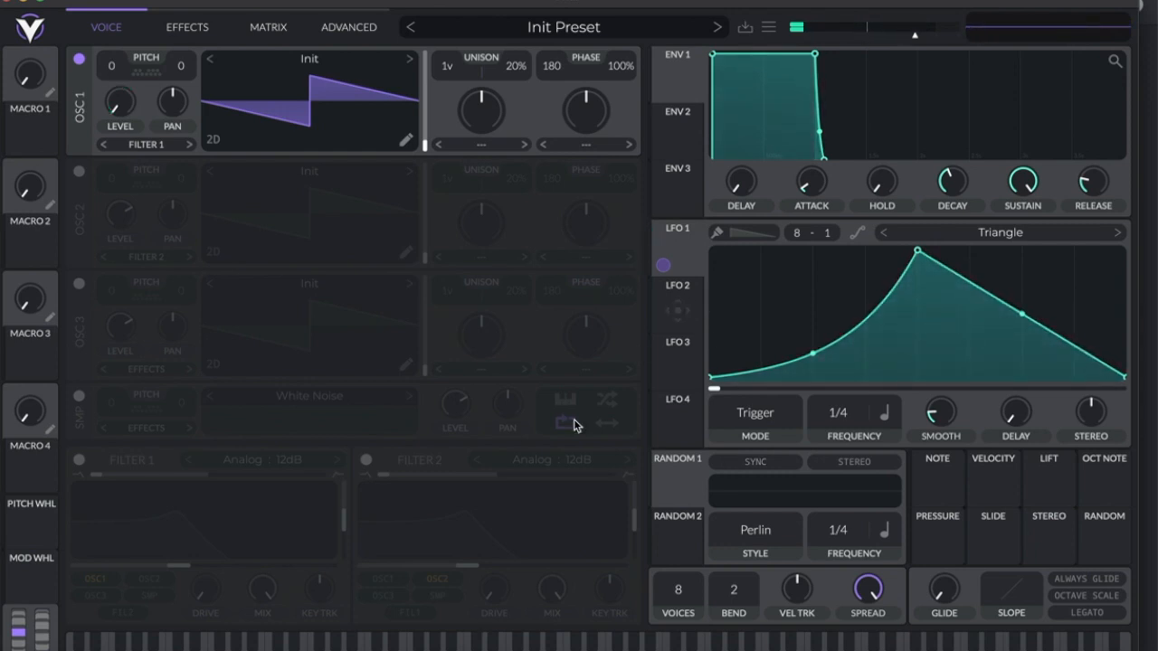
# Transpose oscillator 1 to -24 with 0% phase randomization, and enable oscillator 2 with 0% phase randomization.
pyautogui.moveTo(109, 69); pyautogui.dragTo(107, 171)
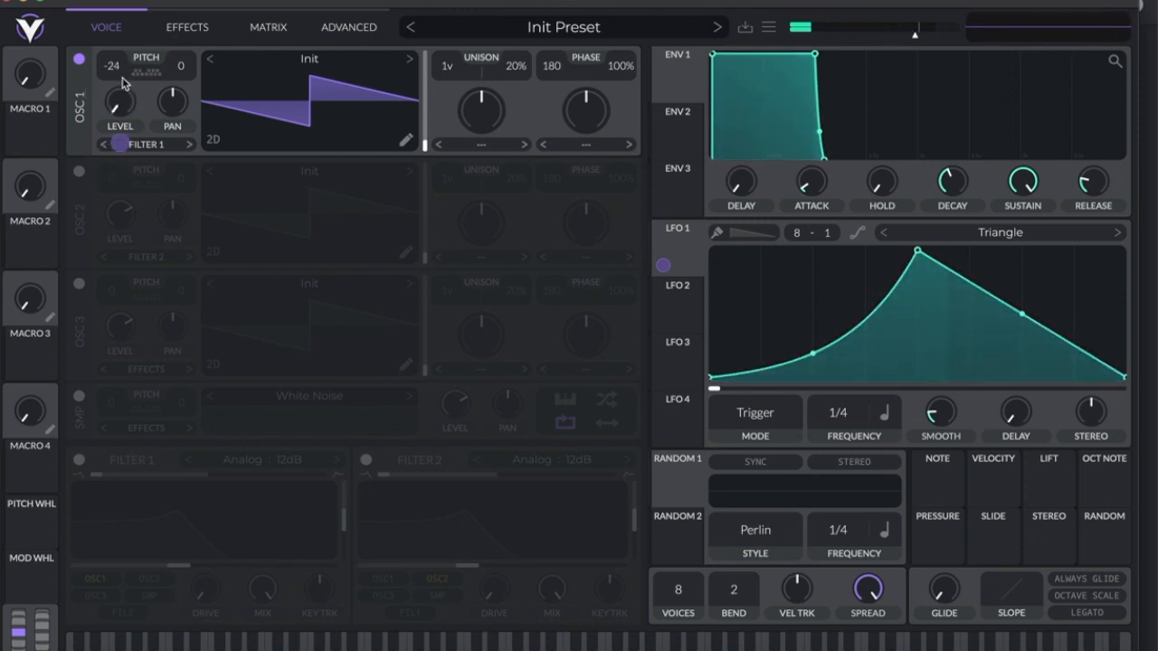
pyautogui.moveTo(623, 77); pyautogui.dragTo(589, 331)
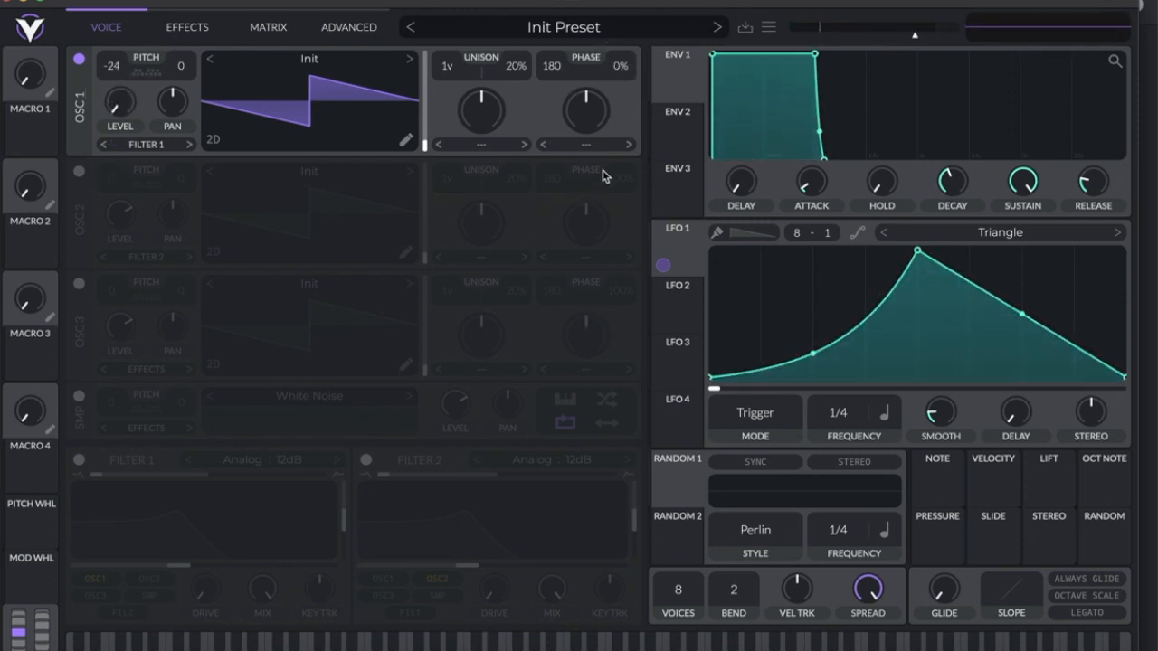
pyautogui.click(79, 171)
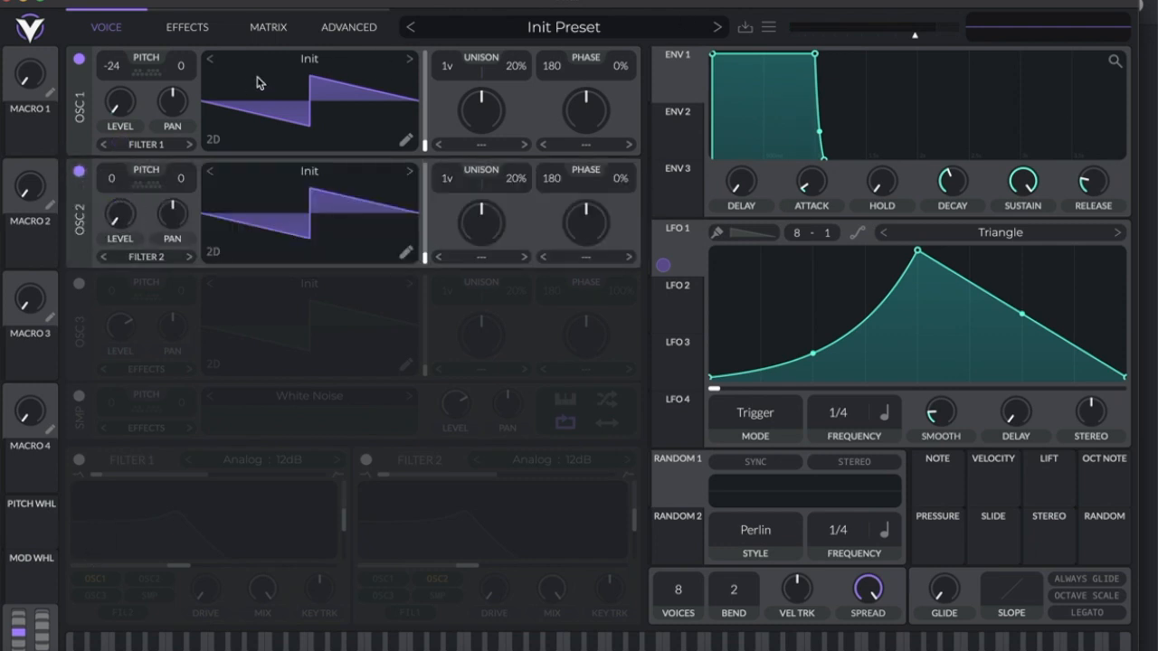
# Load the Basic Shapes wavetable into oscillator 1 and move its frame position to the square wave.
pyautogui.click(309, 59)
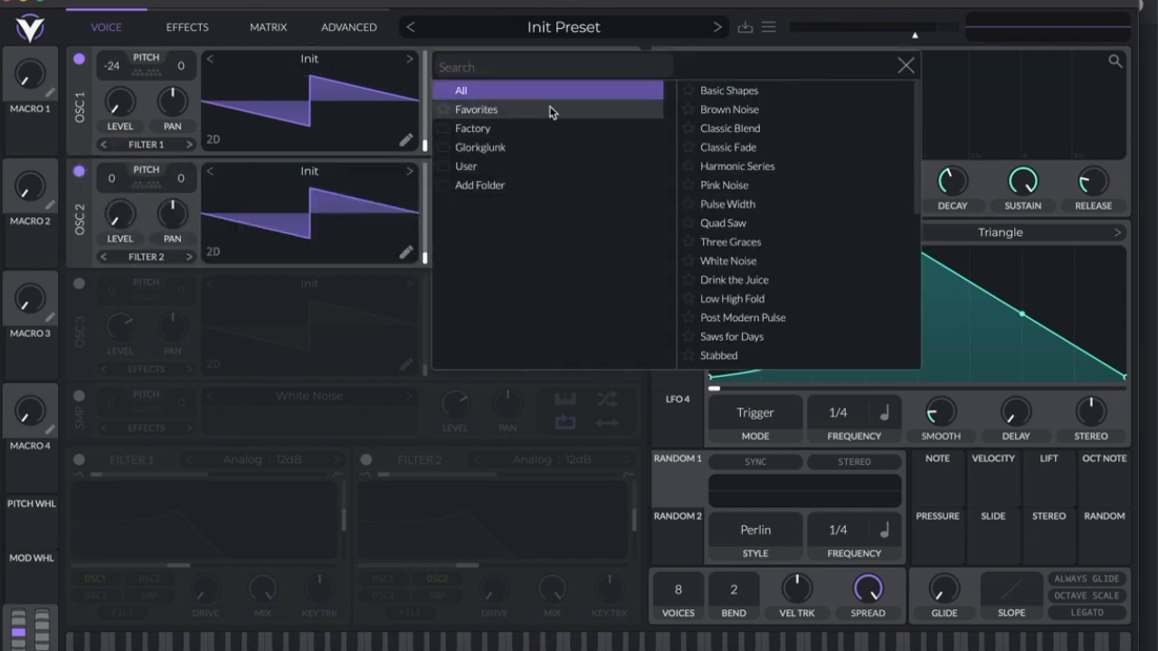
pyautogui.click(743, 91)
pyautogui.click(905, 67)
pyautogui.moveTo(425, 145); pyautogui.dragTo(426, 91)
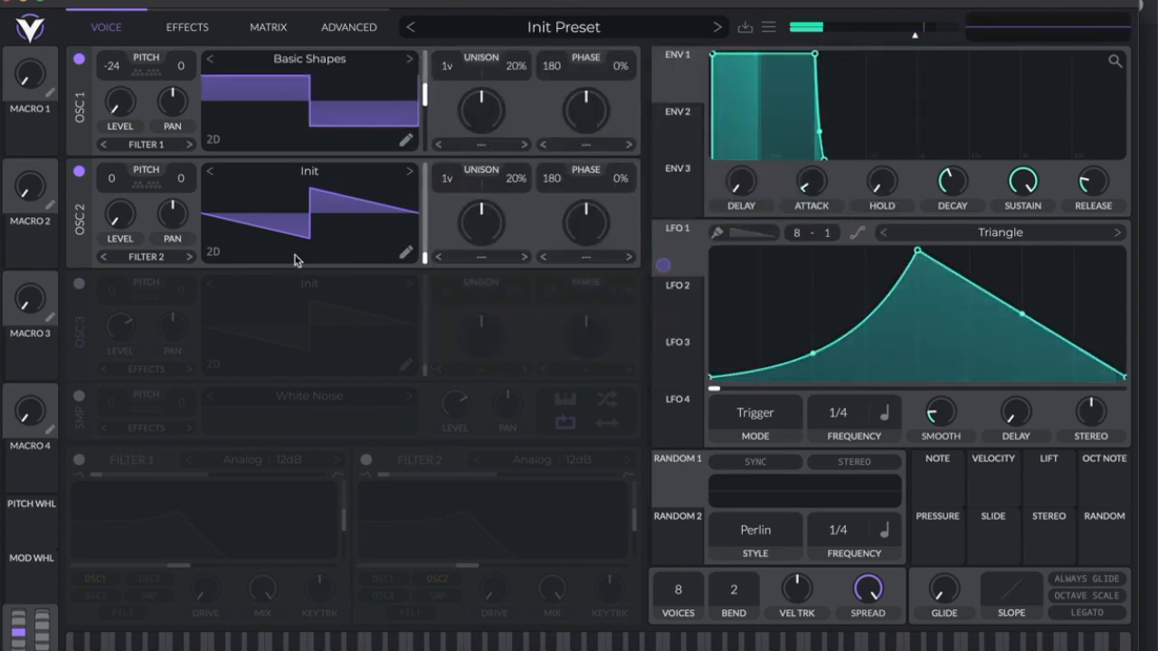
# Apply the Random Amplitudes spectral morph to oscillator 1 and lower its amount to about 2.3%.
pyautogui.click(480, 147)
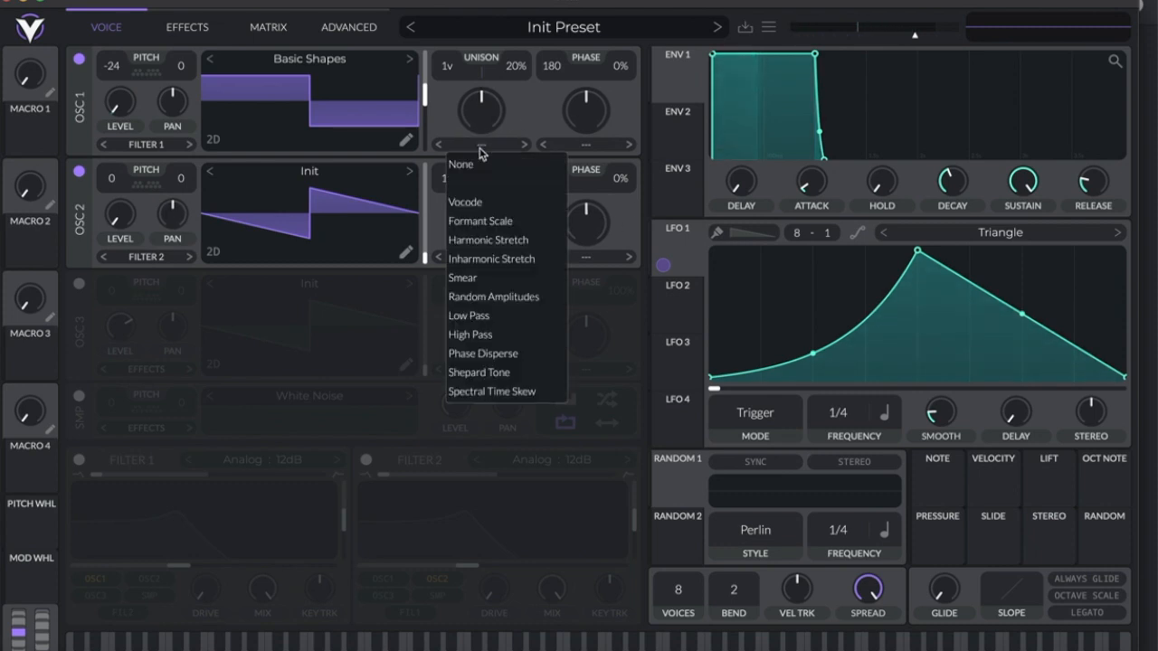
pyautogui.click(526, 298)
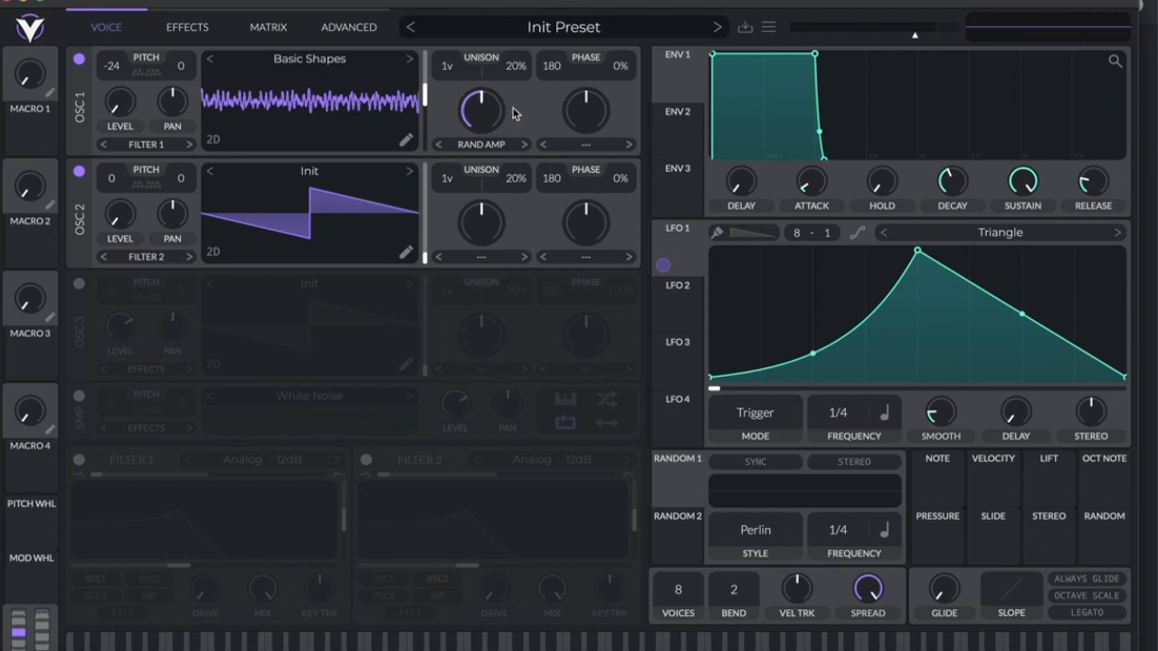
pyautogui.moveTo(491, 124); pyautogui.dragTo(487, 159)
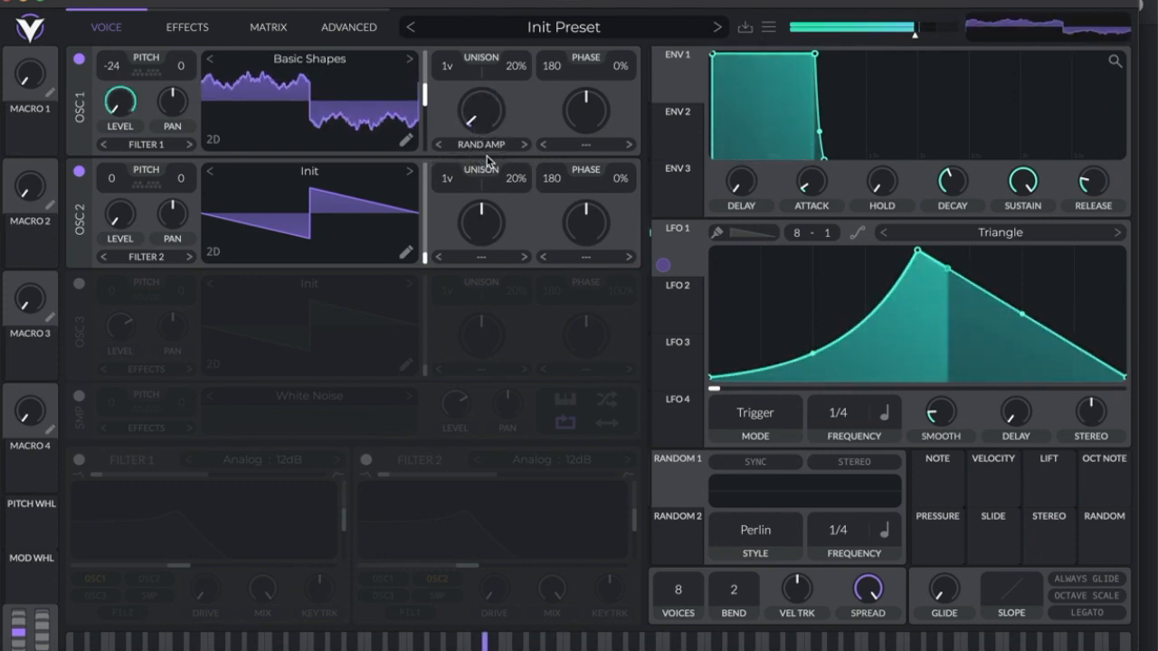
pyautogui.doubleClick(481, 104)
pyautogui.moveTo(482, 99); pyautogui.dragTo(482, 98)
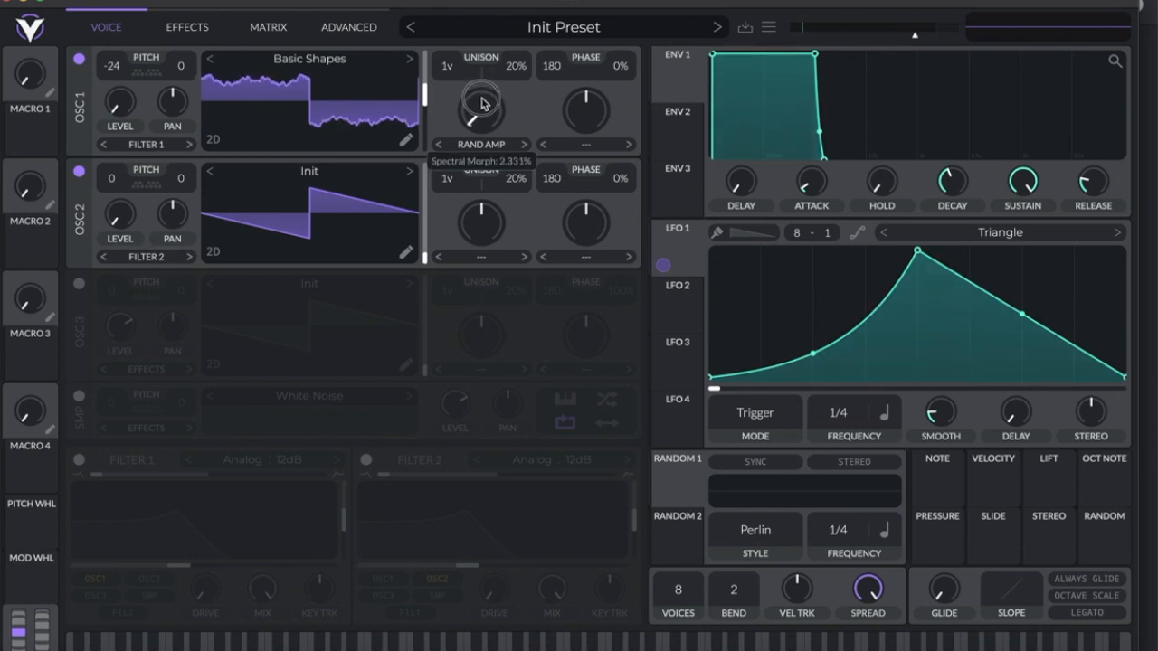
# Try oscillator 1's Random Amplitudes amount at about 23%, and settle it back at a low value.
pyautogui.moveTo(484, 104); pyautogui.dragTo(479, 82)
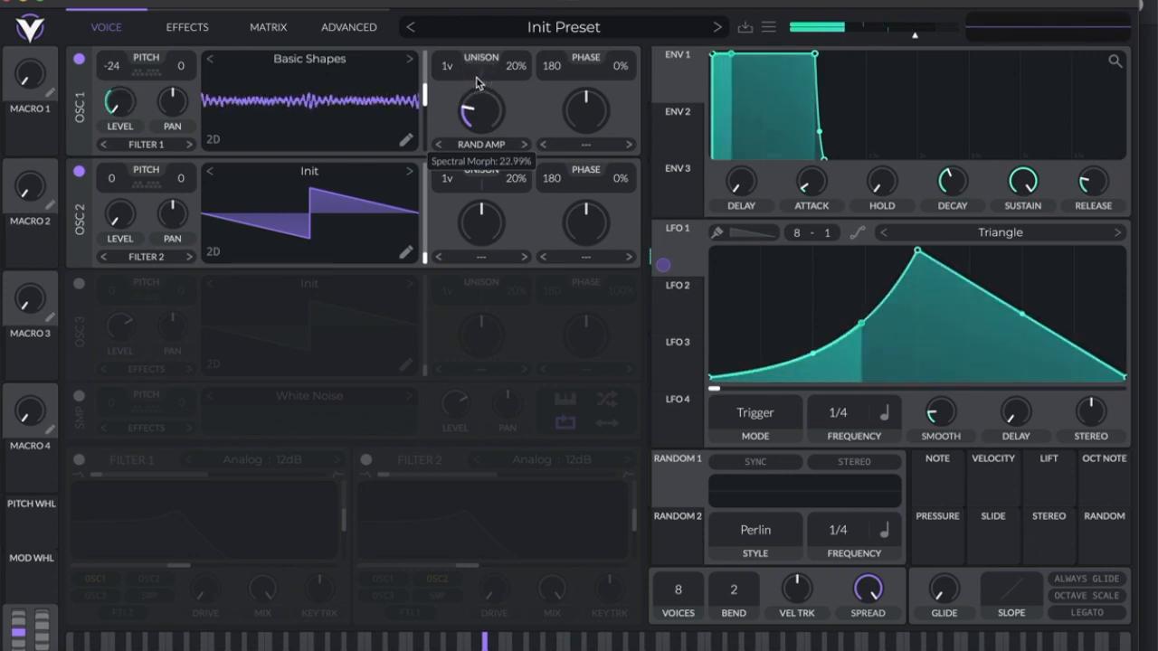
pyautogui.moveTo(479, 82); pyautogui.dragTo(472, 128)
pyautogui.click(479, 95)
pyautogui.click(476, 61)
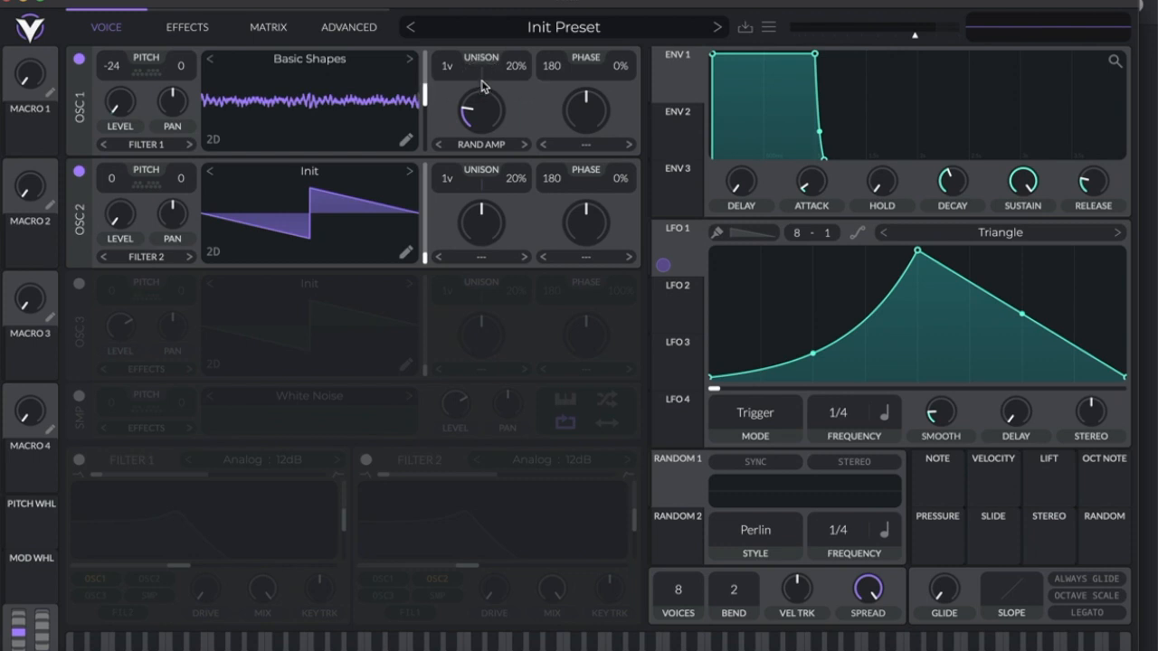
pyautogui.rightClick(481, 79)
pyautogui.click(525, 99)
pyautogui.moveTo(484, 105); pyautogui.dragTo(485, 129)
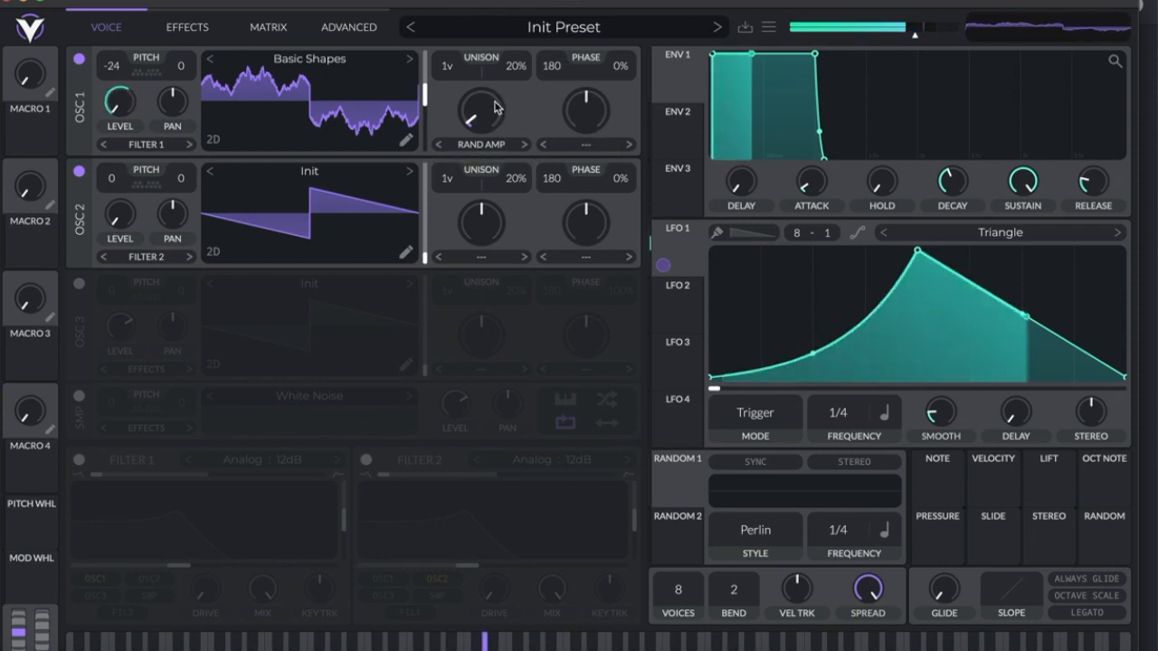
# Frequency-modulate oscillator 1 from oscillator 2 with a wave morph amount of about 6.6%.
pyautogui.click(606, 145)
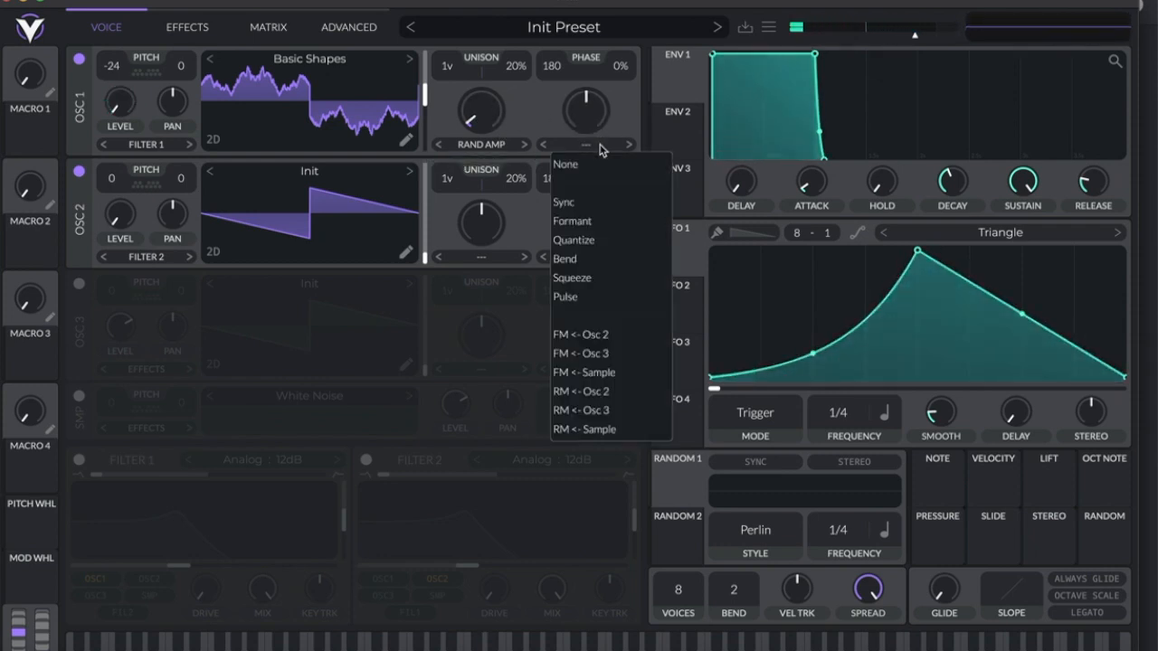
pyautogui.click(586, 331)
pyautogui.moveTo(597, 116)
pyautogui.mouseDown()
pyautogui.moveTo(597, 139)
pyautogui.moveTo(596, 96)
pyautogui.moveTo(610, 77)
pyautogui.moveTo(597, 106)
pyautogui.mouseUp()
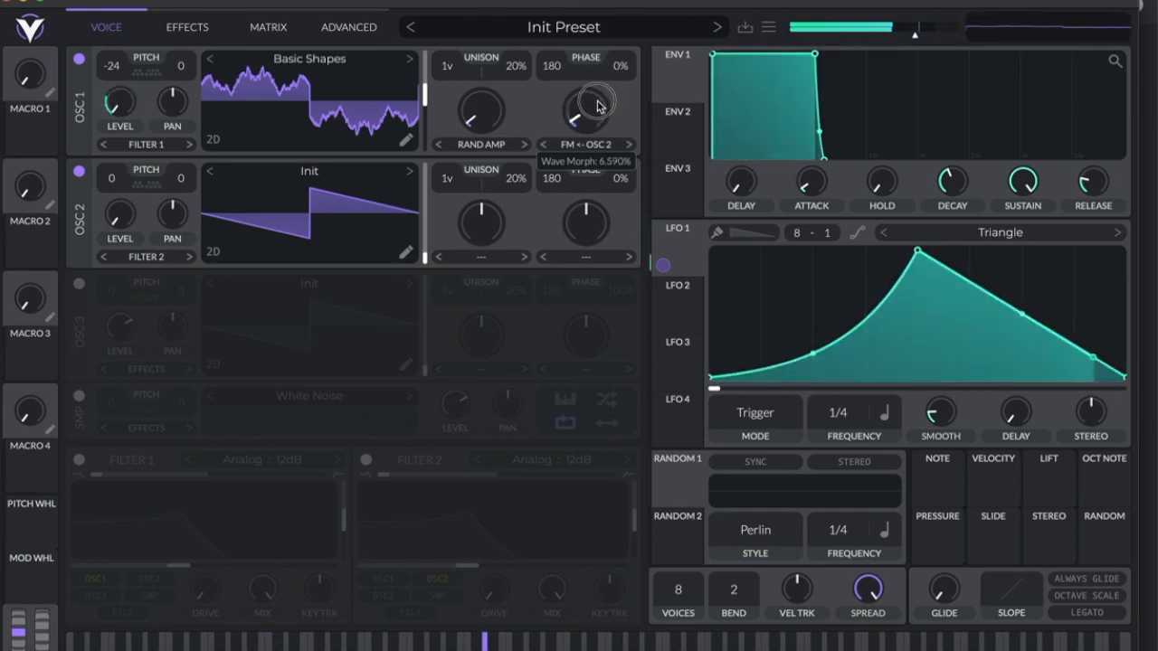
# Load the Classic Blend wavetable into oscillator 2, keeping its frame position on the first, triangular wave.
pyautogui.click(351, 172)
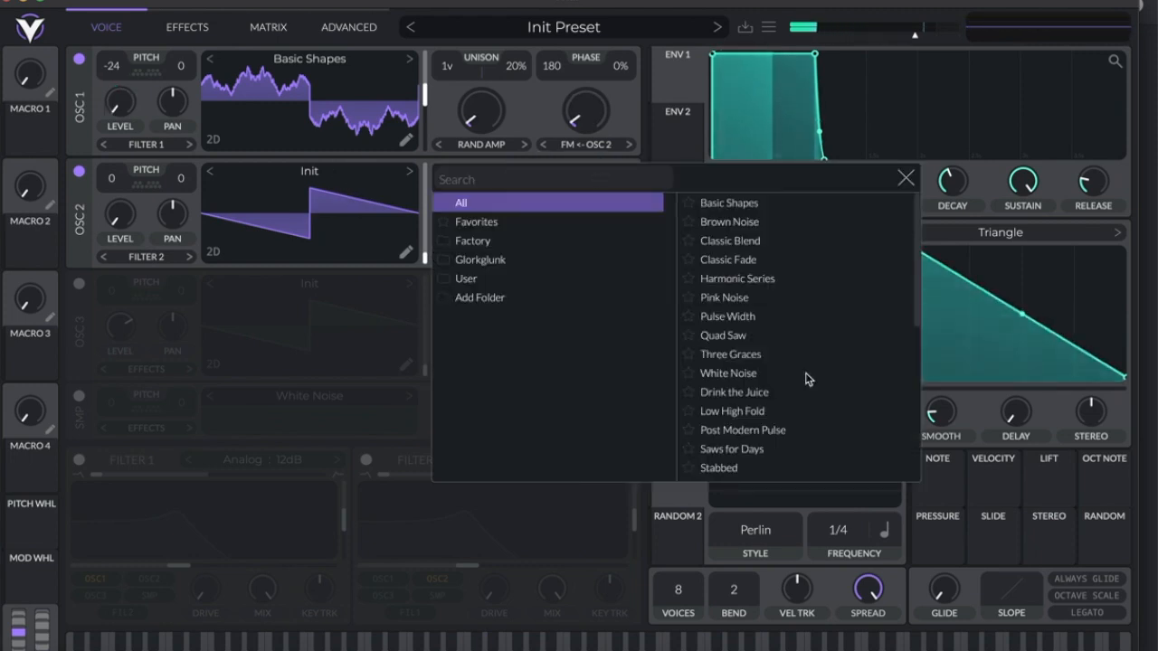
pyautogui.click(787, 240)
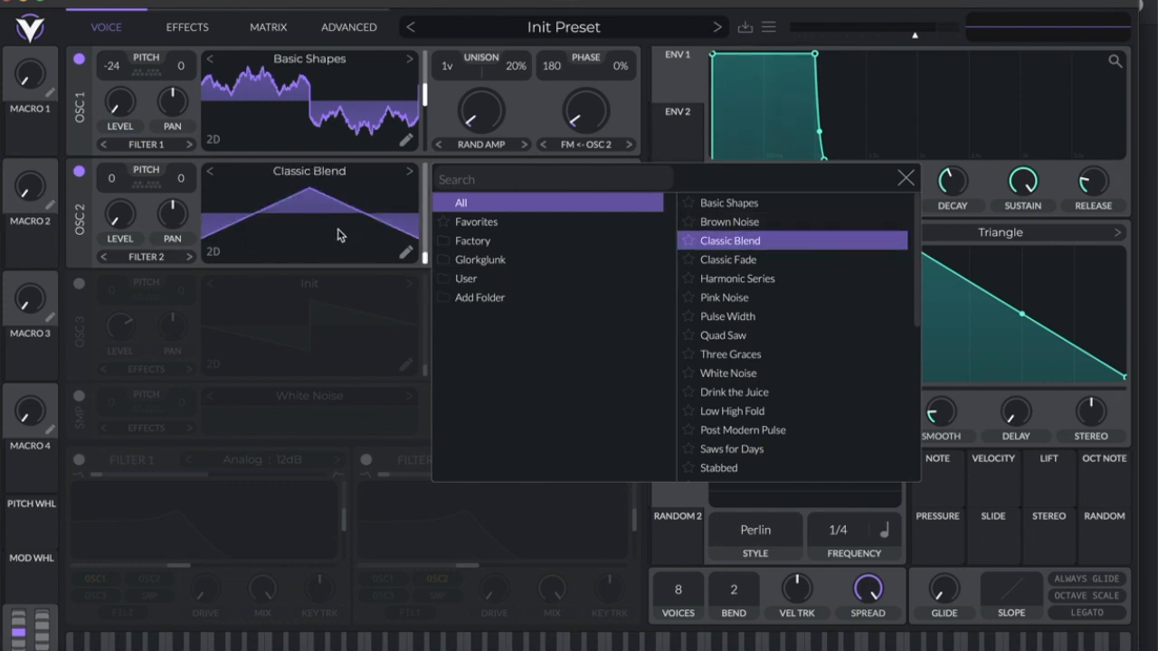
pyautogui.click(906, 181)
pyautogui.moveTo(425, 255)
pyautogui.mouseDown()
pyautogui.moveTo(425, 235)
pyautogui.moveTo(423, 258)
pyautogui.mouseUp()
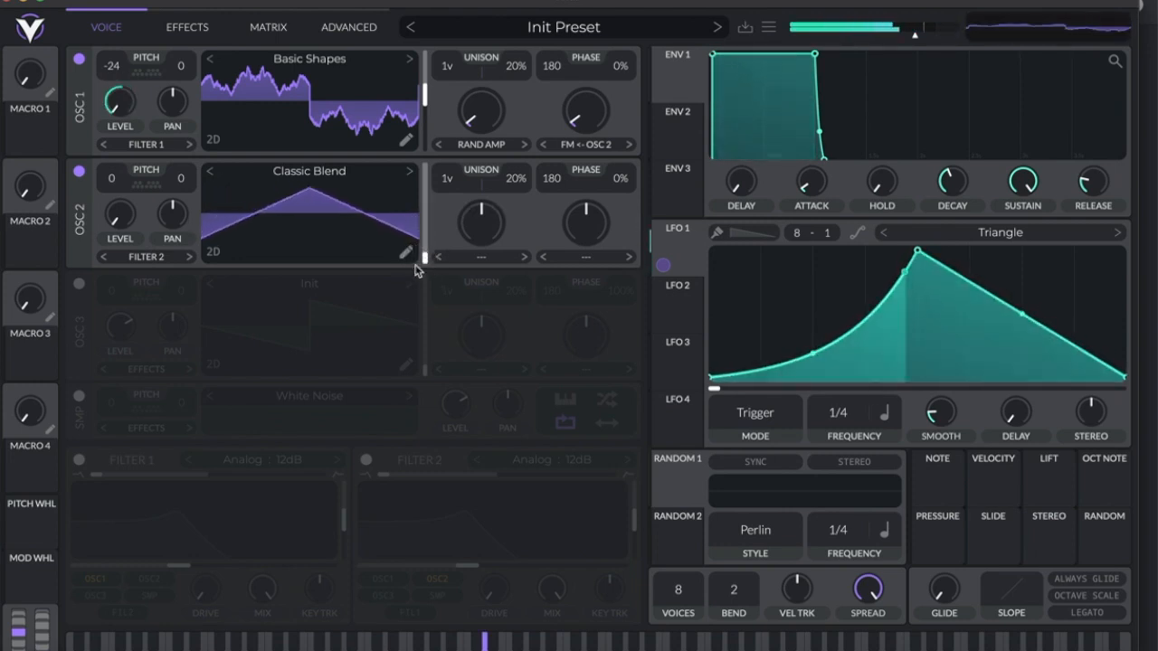
# Apply the Vocode spectral morph to oscillator 2 and raise its amount to roughly three quarters.
pyautogui.click(487, 260)
pyautogui.click(489, 314)
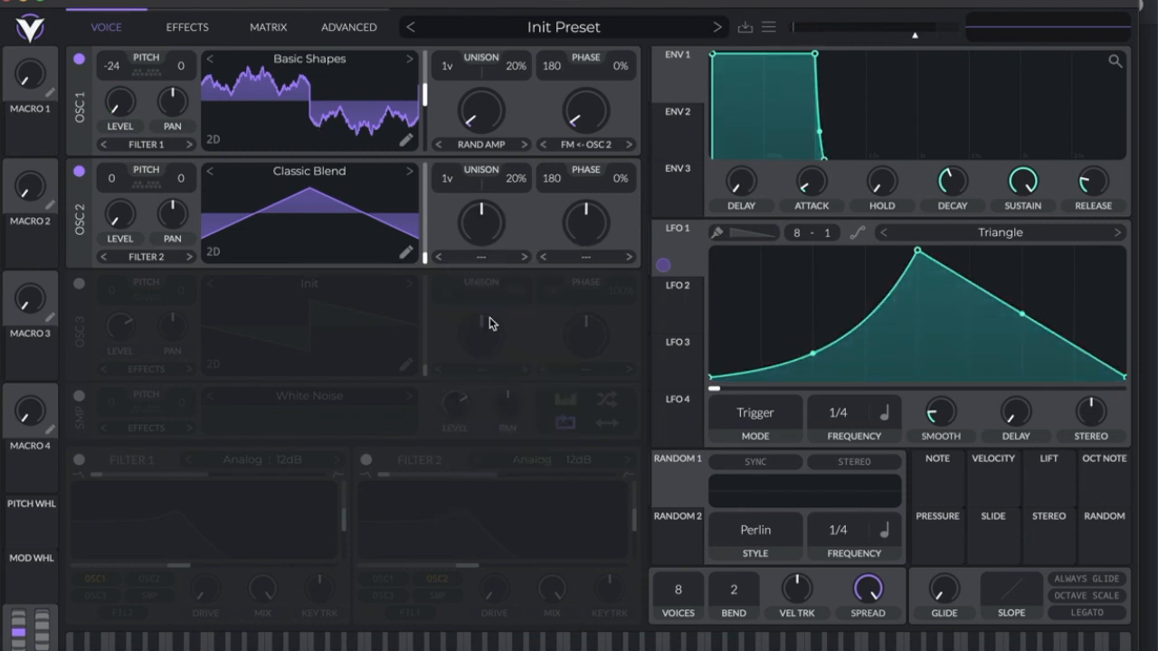
pyautogui.moveTo(486, 189); pyautogui.dragTo(467, 163)
pyautogui.moveTo(489, 217); pyautogui.dragTo(492, 215)
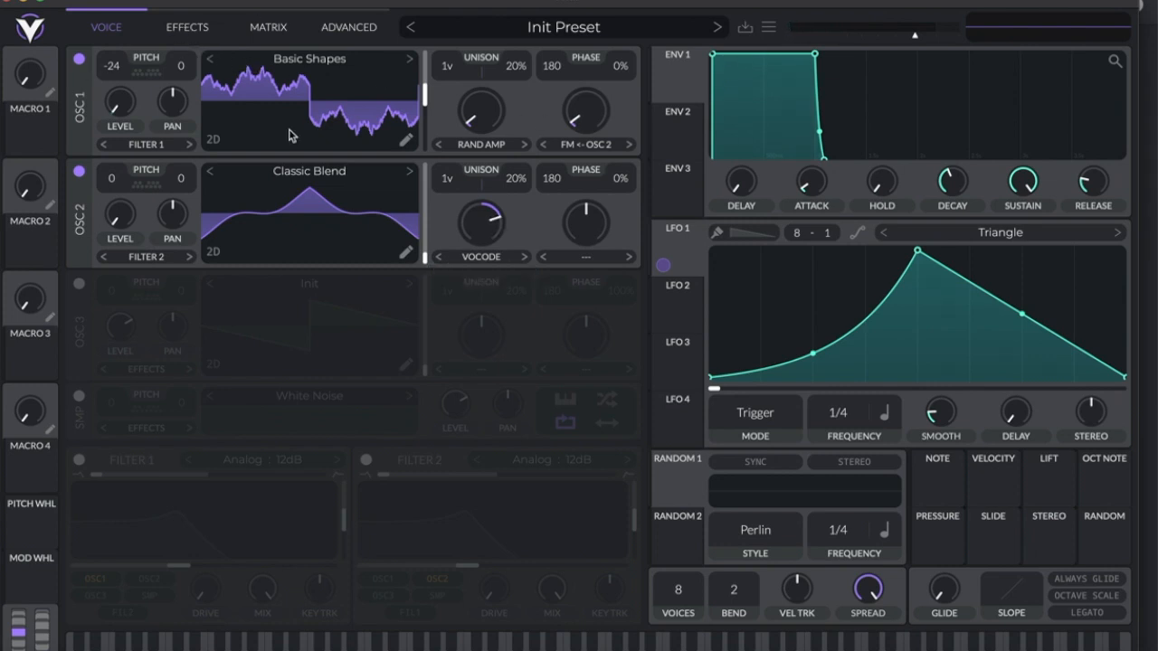
# Assign Macro 1 to modulate LFO 1's frequency and try out the macro.
pyautogui.moveTo(31, 134); pyautogui.dragTo(838, 419)
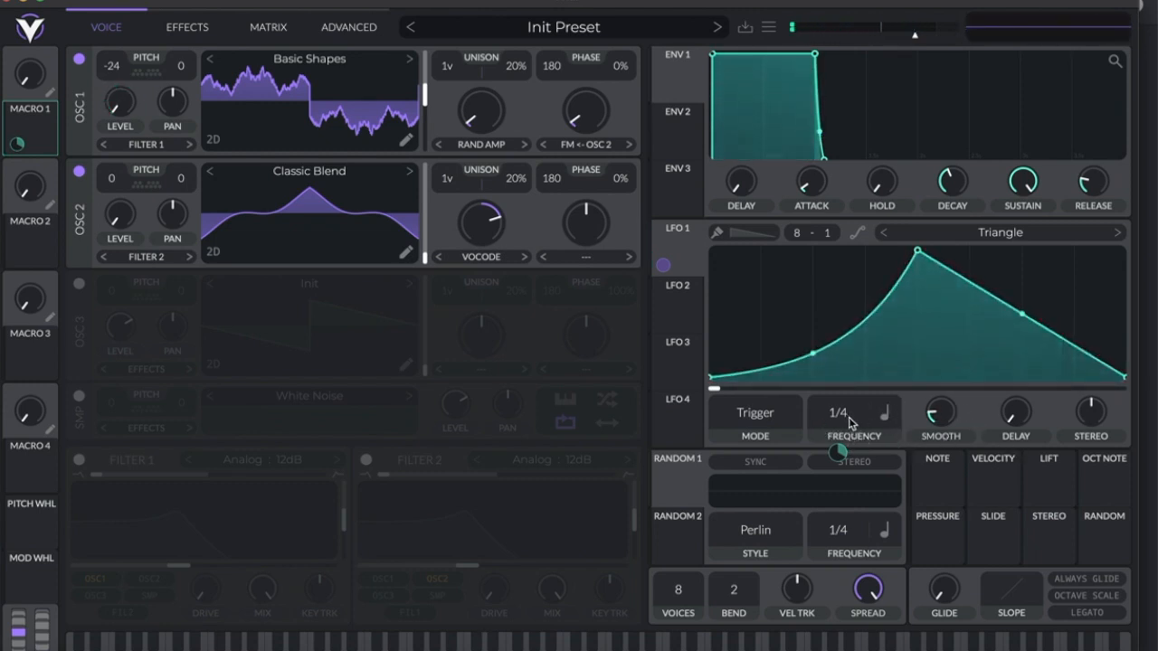
pyautogui.moveTo(36, 69); pyautogui.dragTo(35, 62)
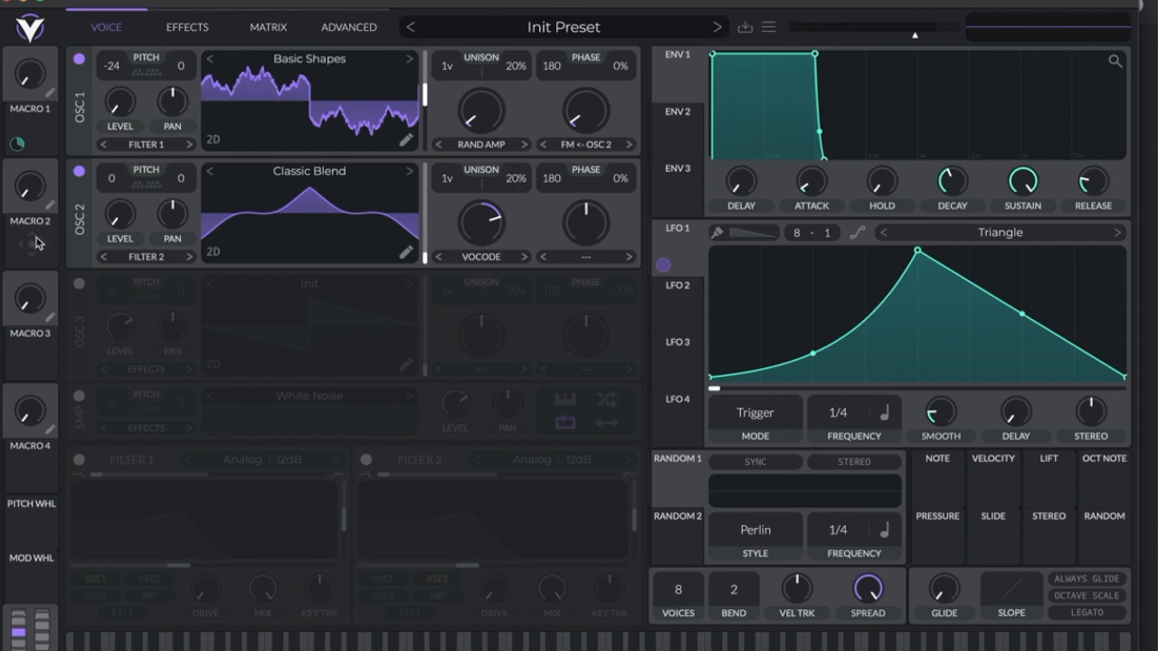
# Enable the Chorus and Multiband Compressor effects, placing the Compressor before the Chorus and raising the Compressor's release slightly.
pyautogui.click(195, 29)
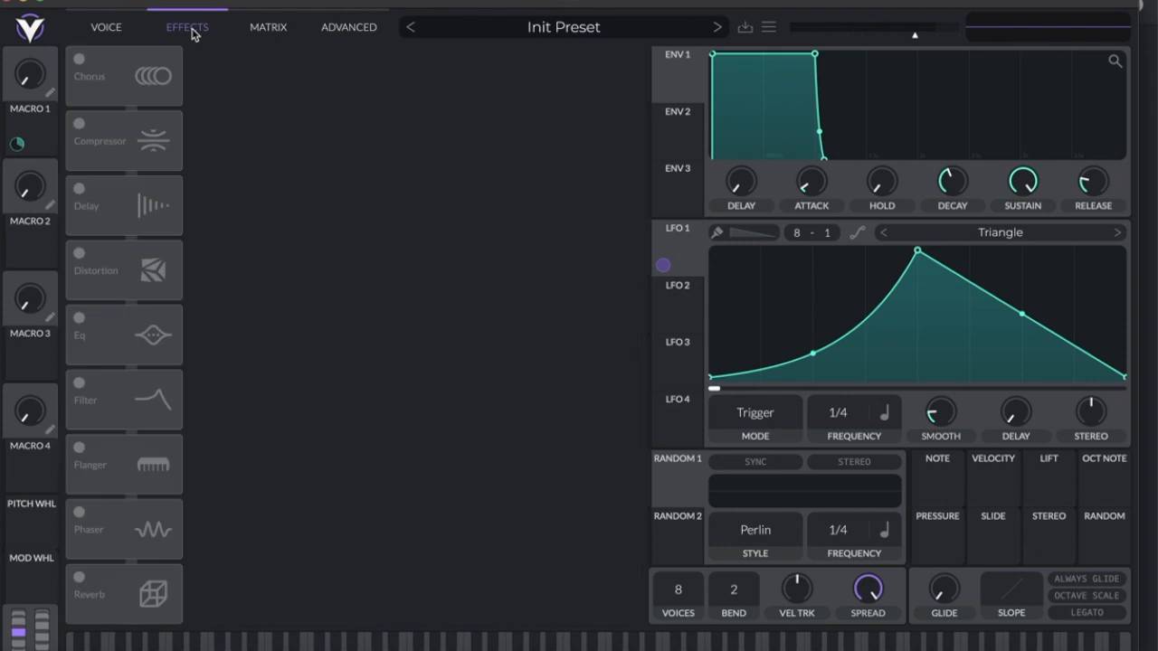
pyautogui.click(80, 59)
pyautogui.moveTo(257, 82); pyautogui.dragTo(250, 187)
pyautogui.moveTo(128, 154); pyautogui.dragTo(120, 87)
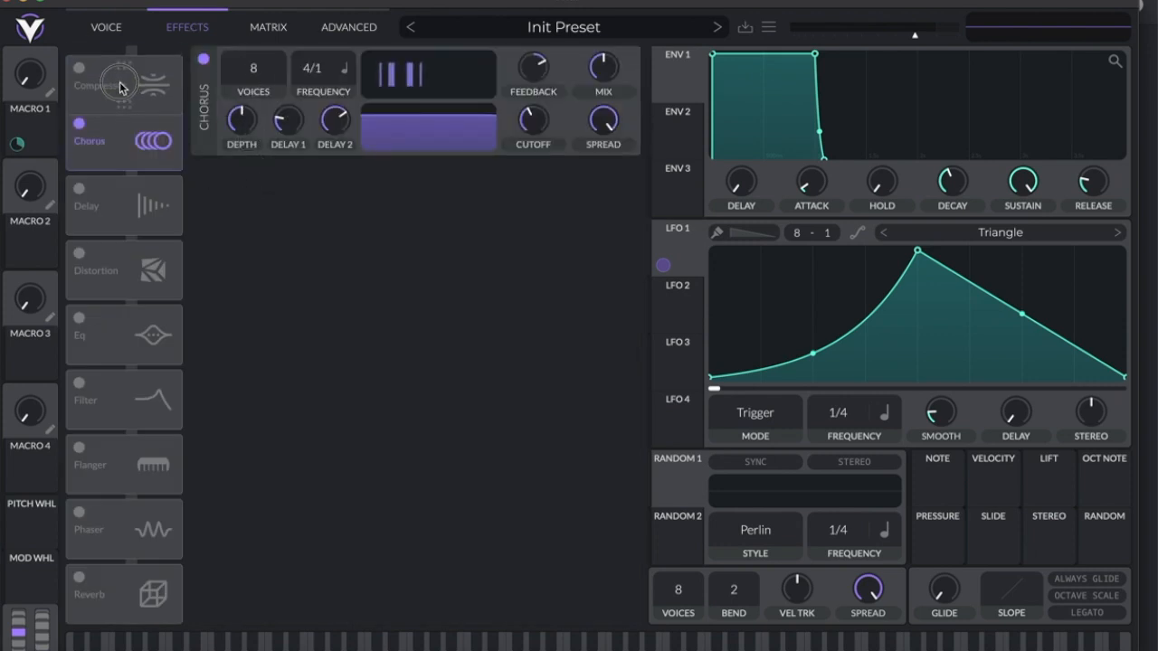
pyautogui.click(79, 59)
pyautogui.moveTo(613, 126); pyautogui.dragTo(619, 119)
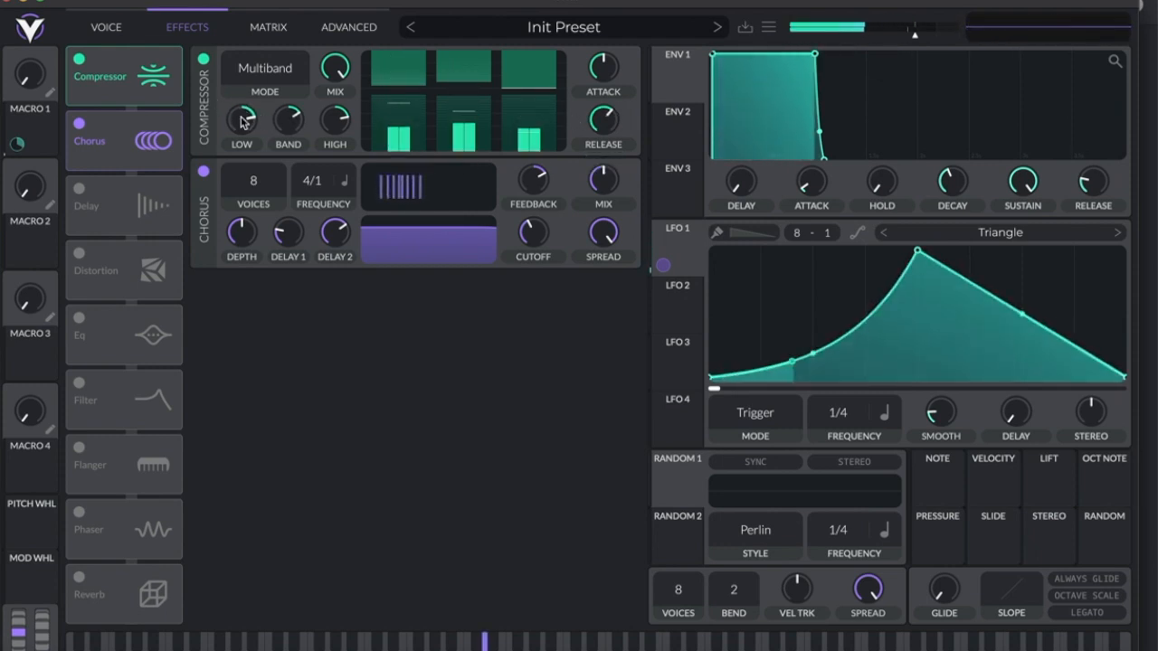
# Compare the sound with the Chorus bypassed, and set the Chorus to 1/4 frequency, minimum depth and a low mix.
pyautogui.click(79, 125)
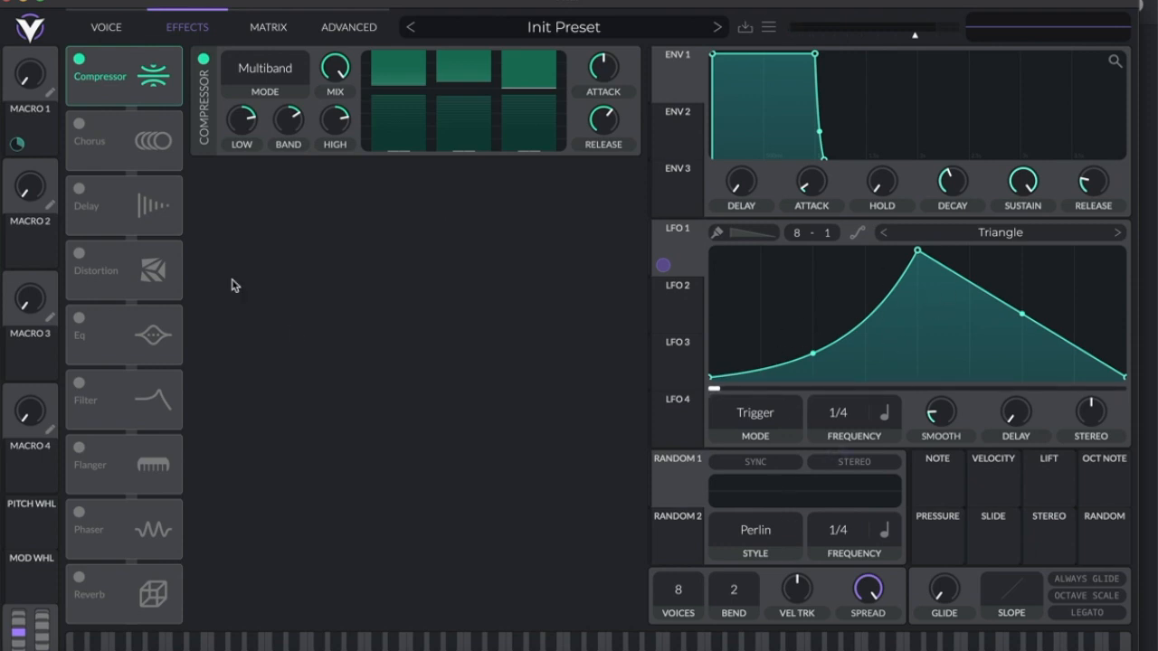
pyautogui.click(78, 123)
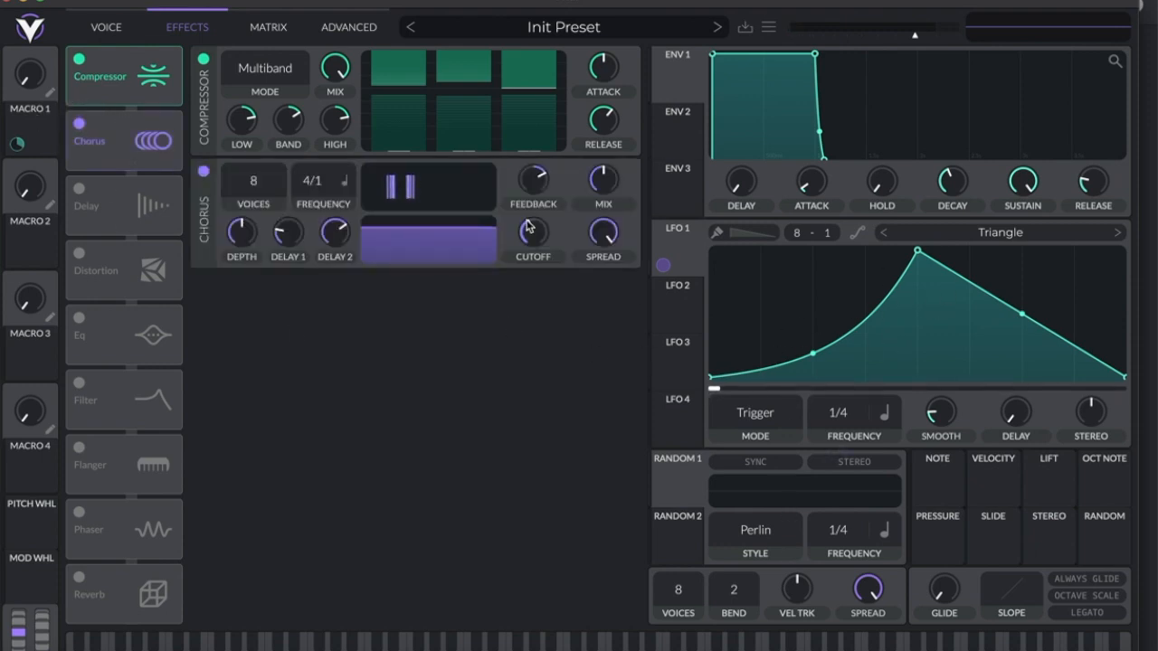
pyautogui.moveTo(330, 191); pyautogui.dragTo(309, 120)
pyautogui.moveTo(242, 233); pyautogui.dragTo(240, 285)
pyautogui.moveTo(603, 187); pyautogui.dragTo(608, 223)
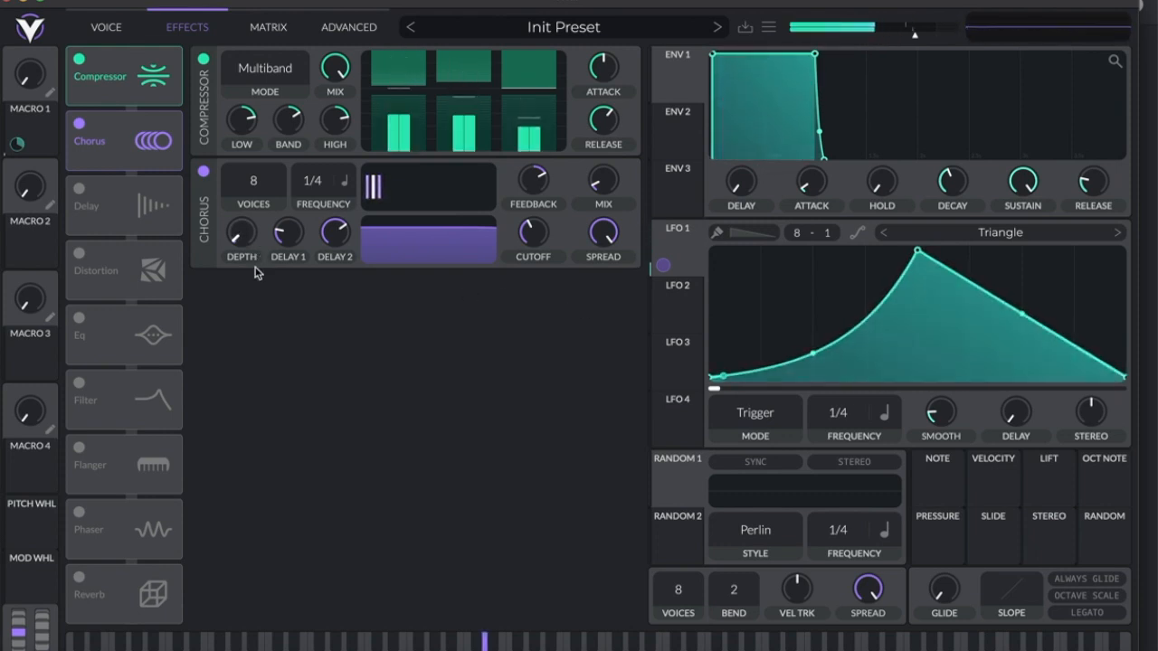
# Enable a Soft Clip Distortion, place it directly before the Reverb, and raise its drive slightly.
pyautogui.click(80, 255)
pyautogui.moveTo(99, 259); pyautogui.dragTo(134, 525)
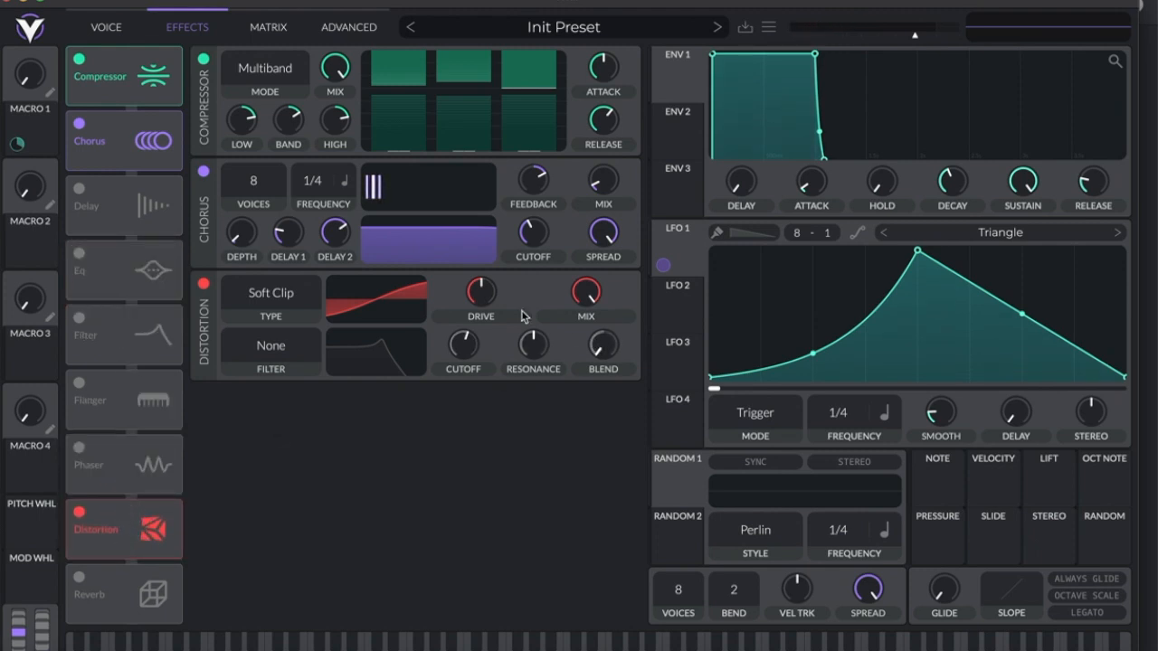
pyautogui.moveTo(480, 307); pyautogui.dragTo(480, 303)
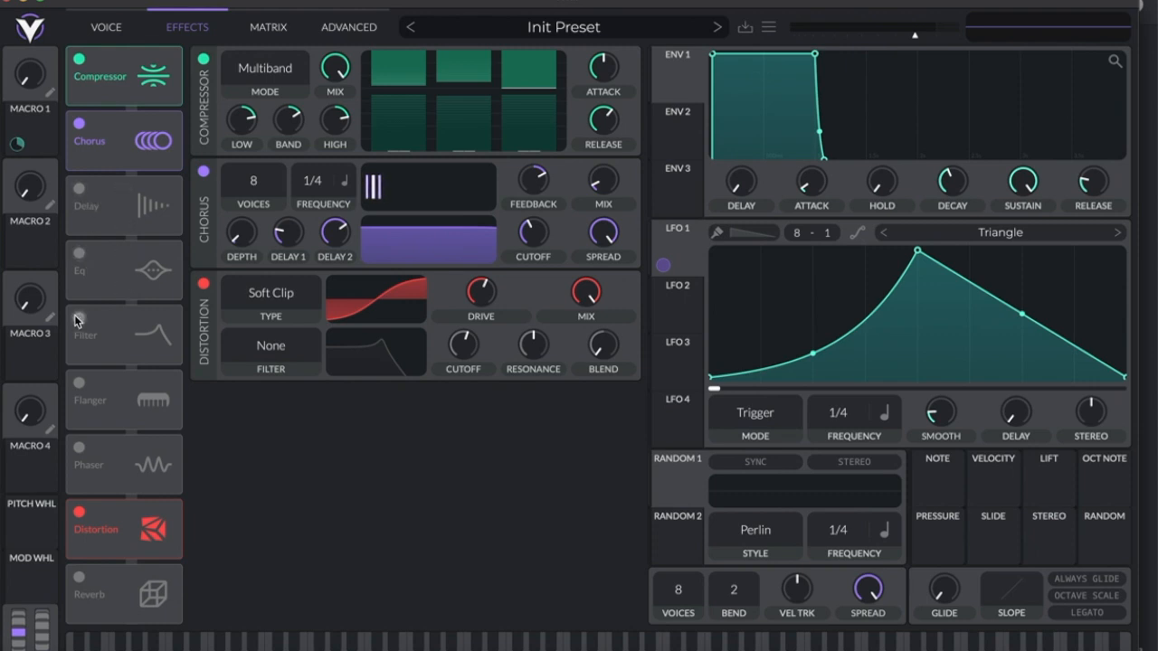
# Enable the Phaser effect and move it between the Delay and the Eq in the effects chain.
pyautogui.click(79, 450)
pyautogui.moveTo(134, 452); pyautogui.dragTo(131, 398)
pyautogui.moveTo(151, 269); pyautogui.dragTo(150, 269)
# Set the Phaser's frequency to 1/4 and lower its offset and depth to minimum.
pyautogui.moveTo(251, 292); pyautogui.dragTo(252, 192)
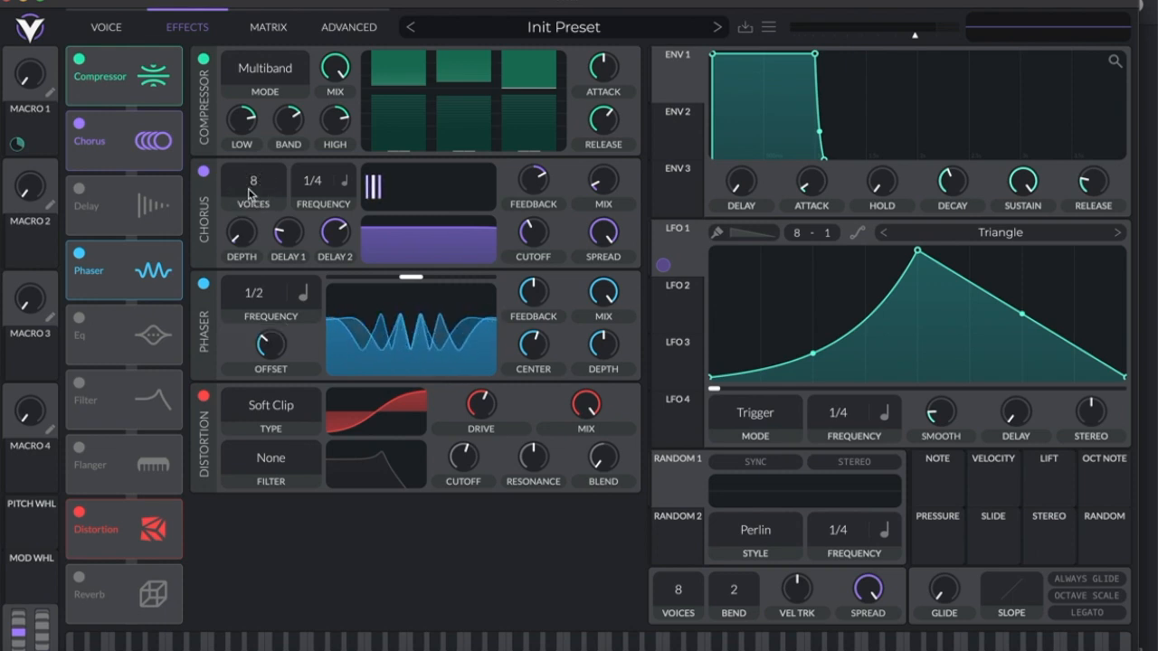
pyautogui.moveTo(258, 290); pyautogui.dragTo(262, 266)
pyautogui.moveTo(268, 338); pyautogui.dragTo(266, 364)
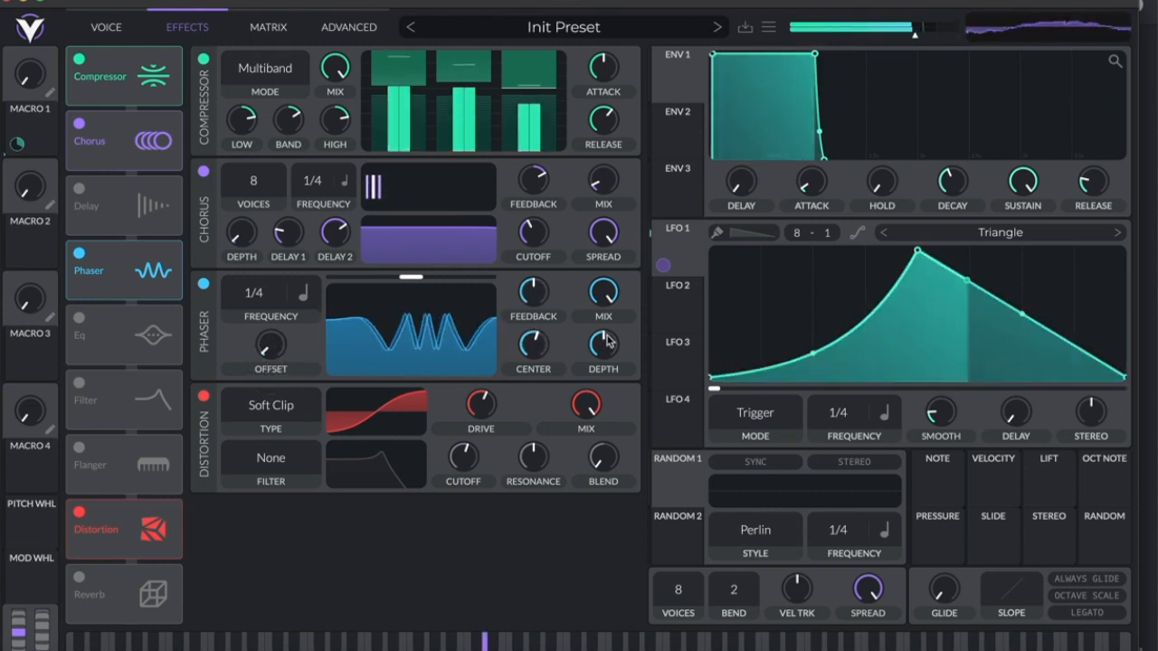
pyautogui.moveTo(608, 344); pyautogui.dragTo(605, 380)
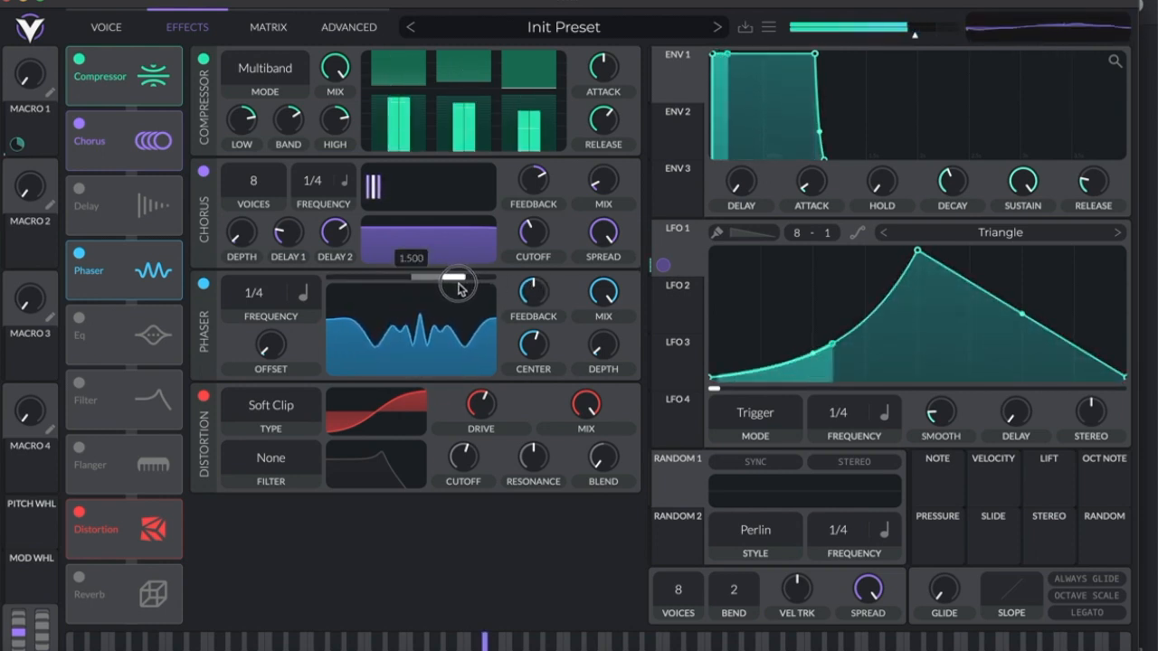
# Return the Phaser's blend to the centre and modulate it with Macro 2.
pyautogui.moveTo(455, 282); pyautogui.dragTo(423, 284)
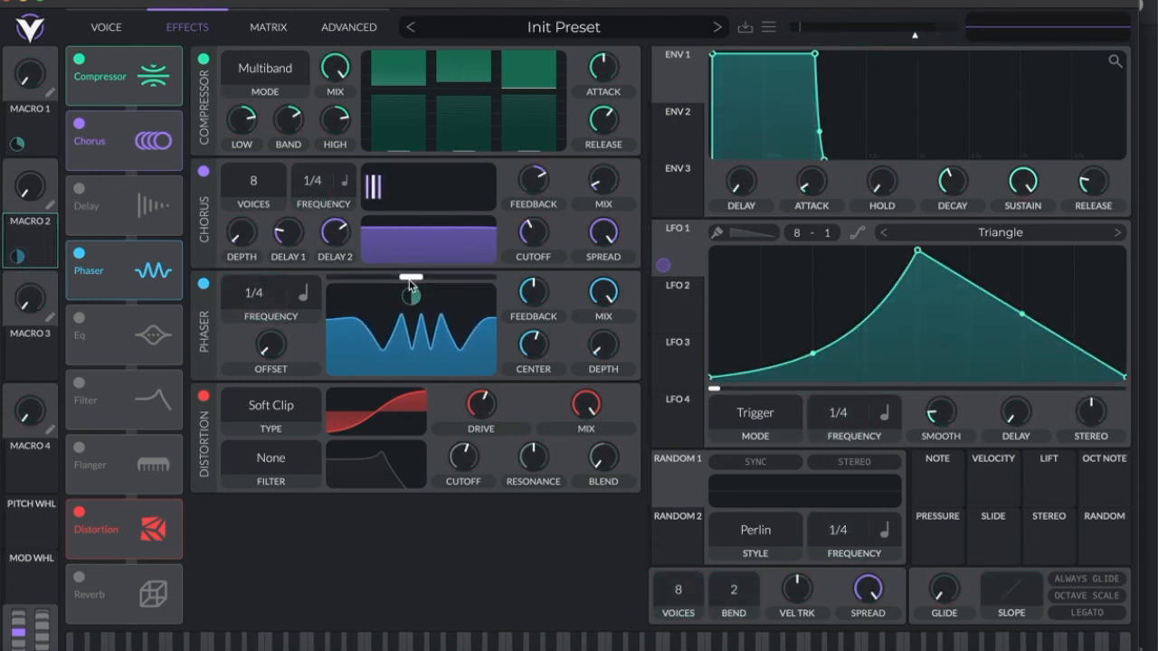
# Enable the Filter effect, and enable the Eq and move it to the end of the effects chain.
pyautogui.click(81, 382)
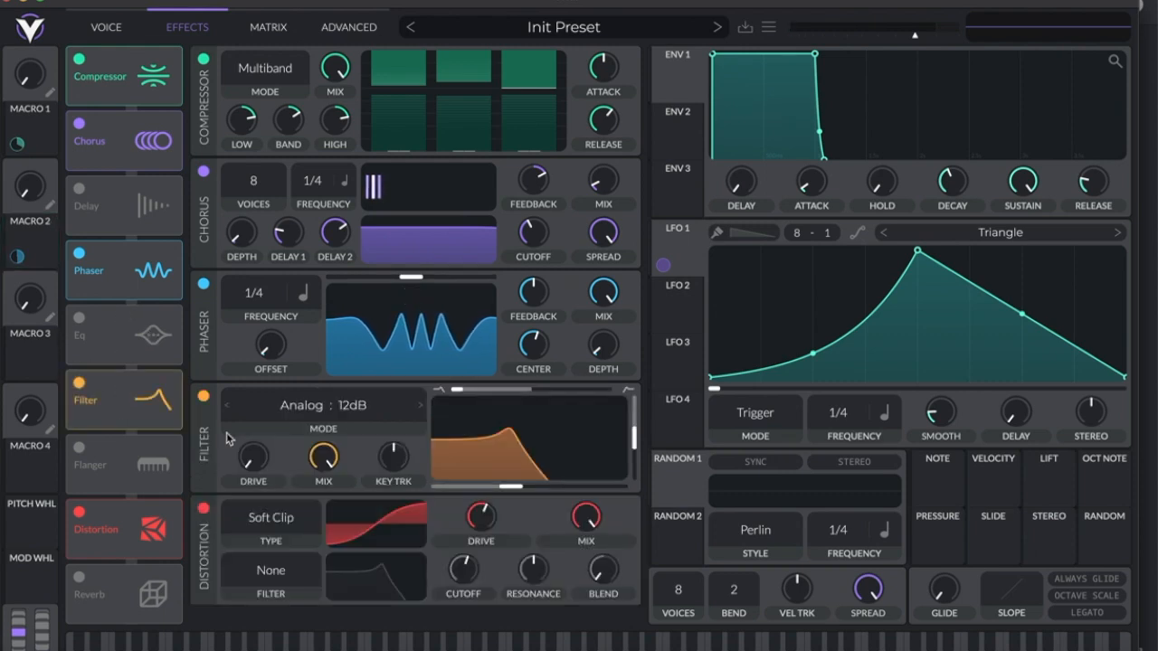
pyautogui.click(78, 318)
pyautogui.moveTo(118, 338); pyautogui.dragTo(117, 617)
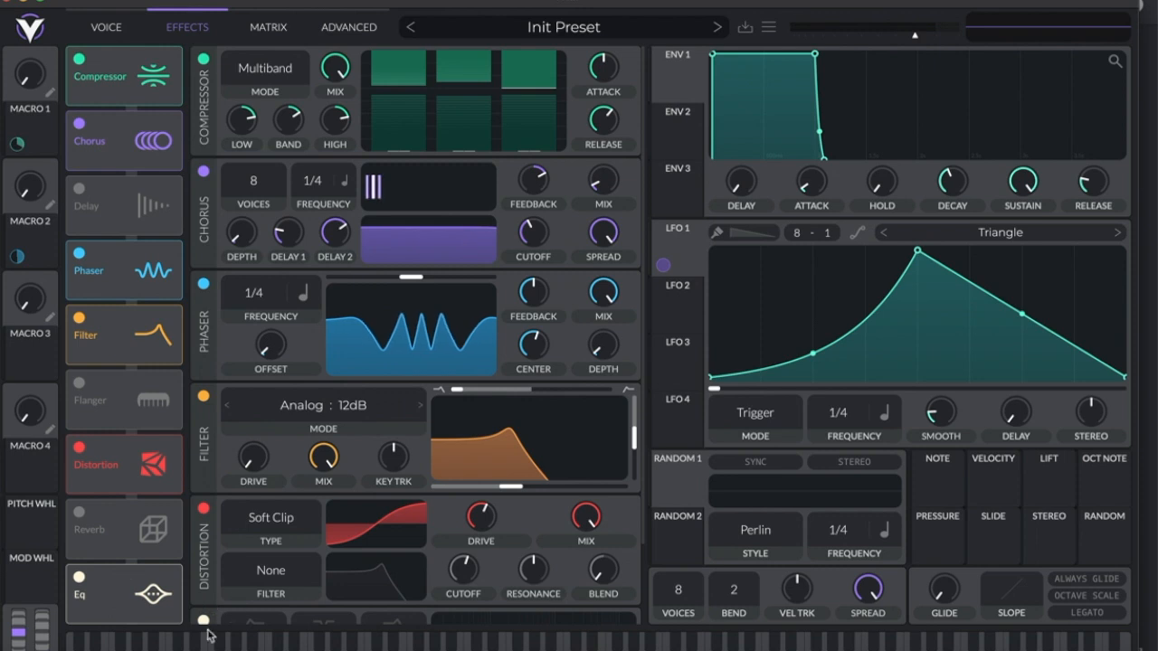
# Switch the Eq's low band to a high-pass shape and nudge its node slightly higher in cutoff.
pyautogui.scroll(-2, 211, 582)
pyautogui.click(253, 534)
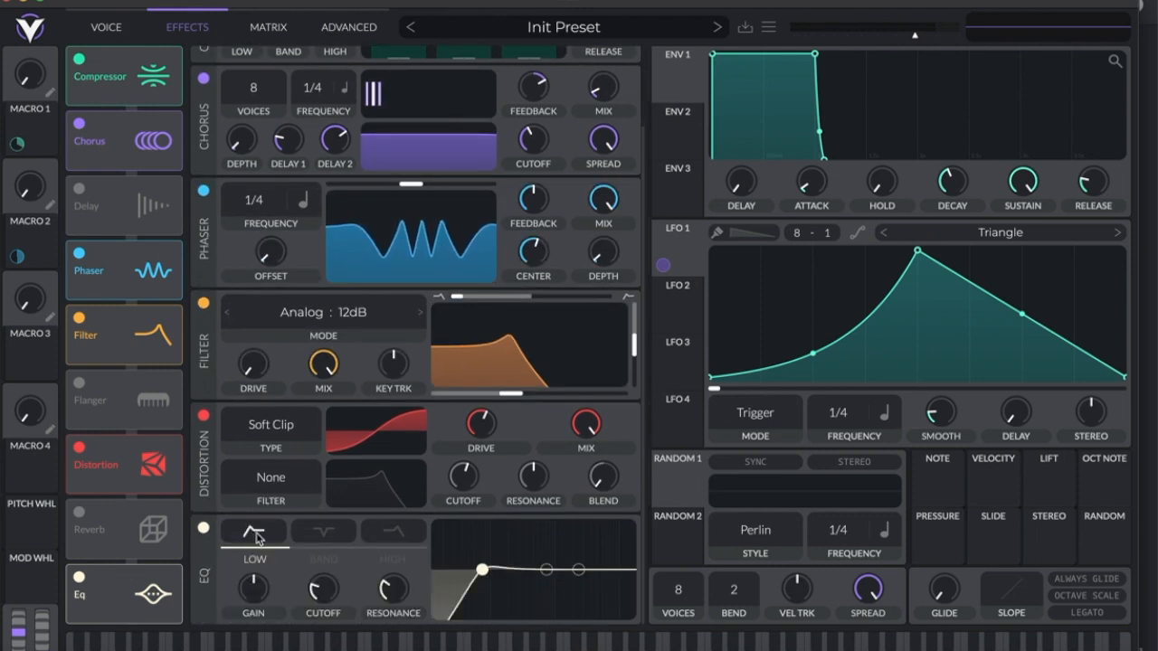
pyautogui.moveTo(491, 578); pyautogui.dragTo(487, 575)
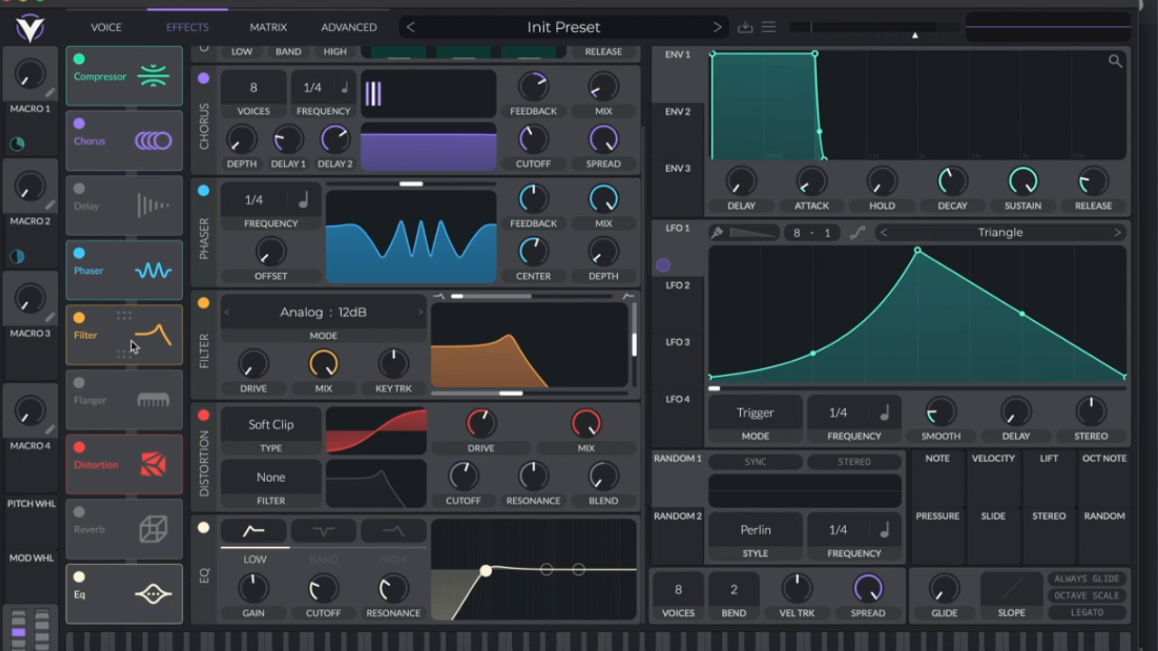
pyautogui.click(306, 317)
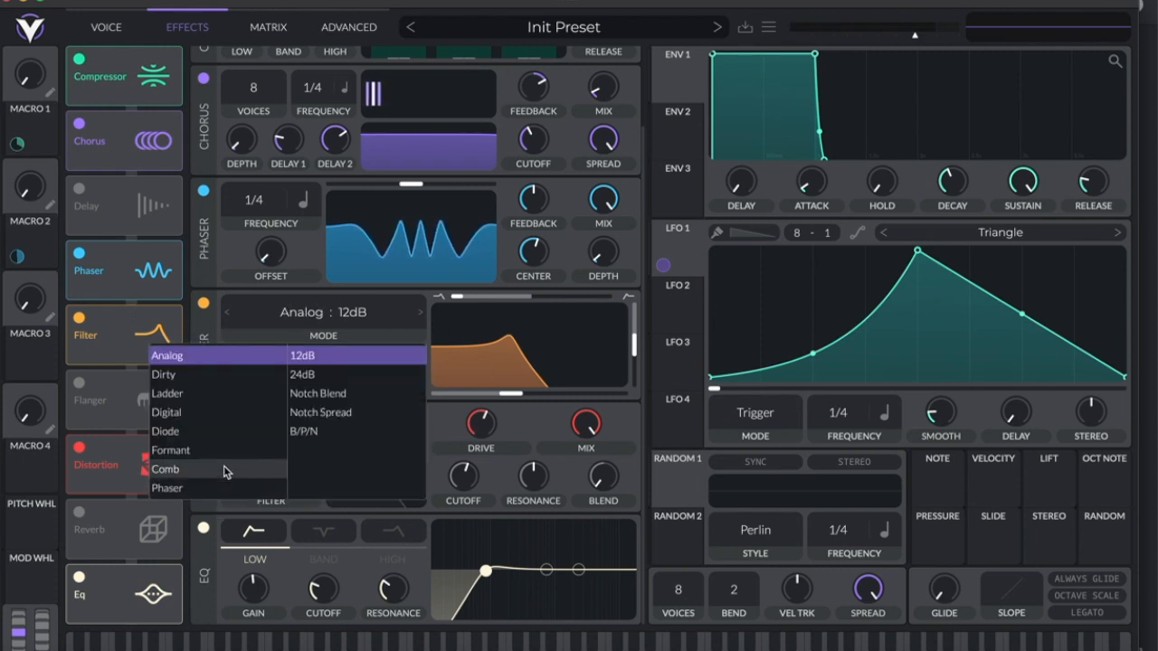
pyautogui.click(78, 318)
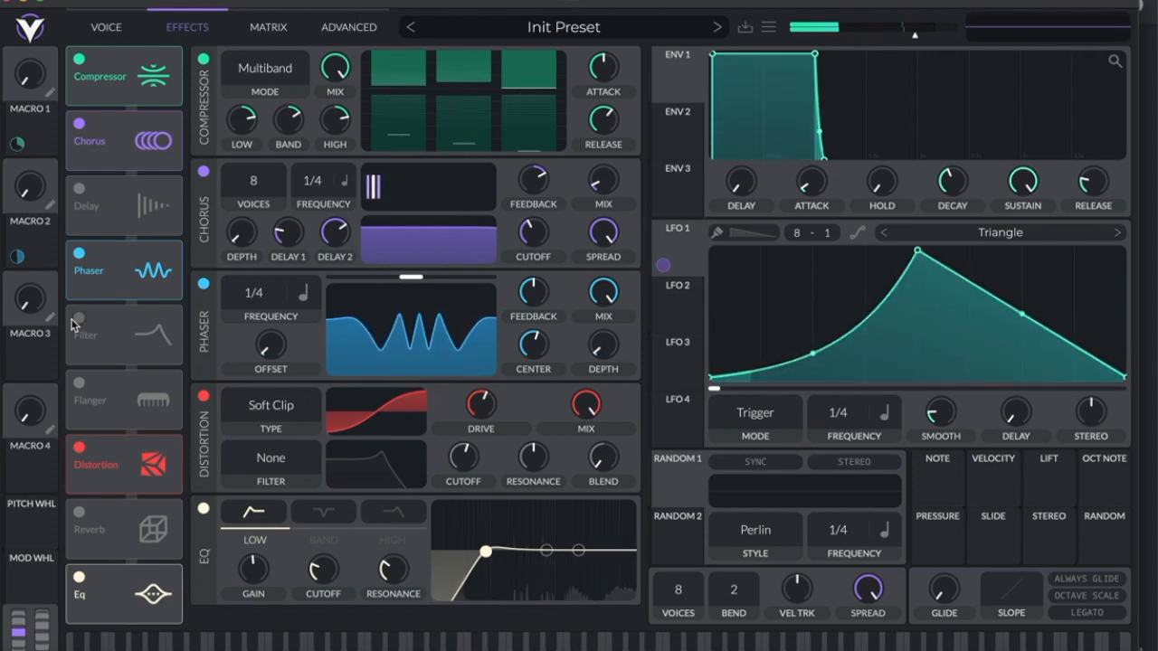
pyautogui.click(74, 320)
pyautogui.click(310, 409)
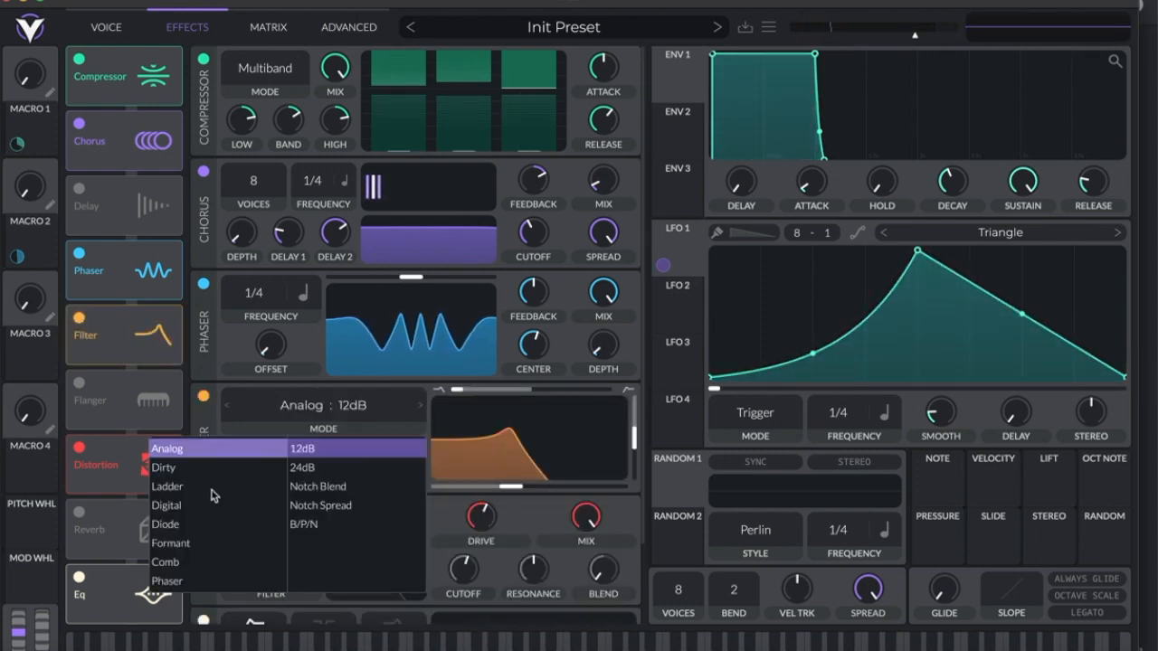
pyautogui.click(84, 316)
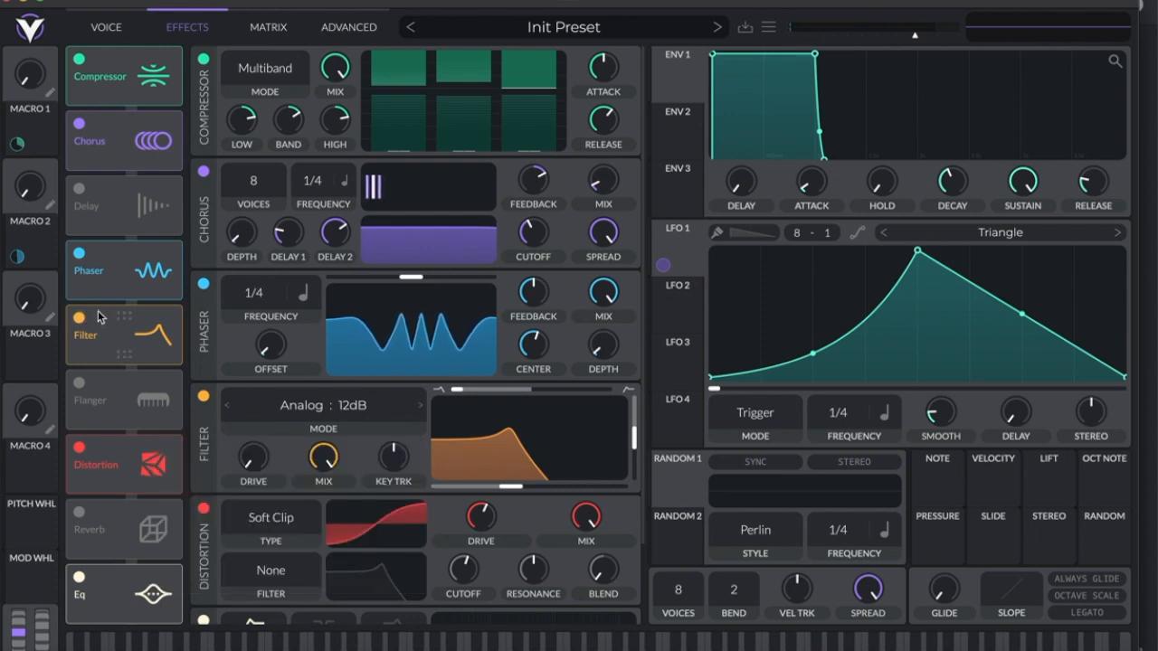
pyautogui.click(80, 318)
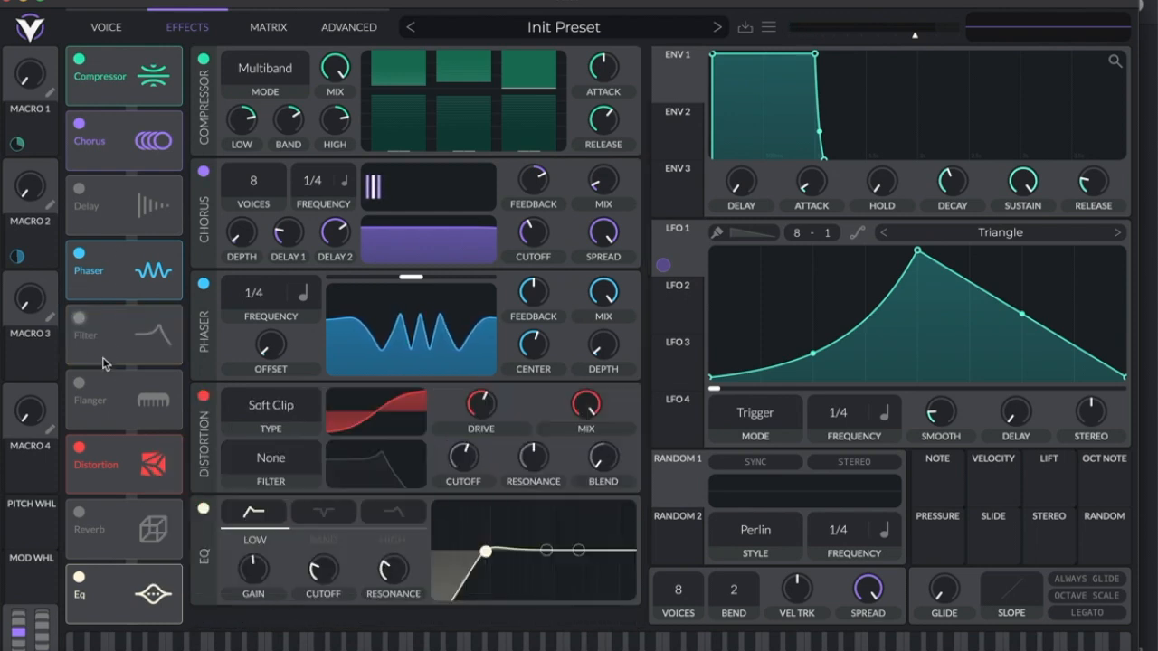
pyautogui.click(20, 637)
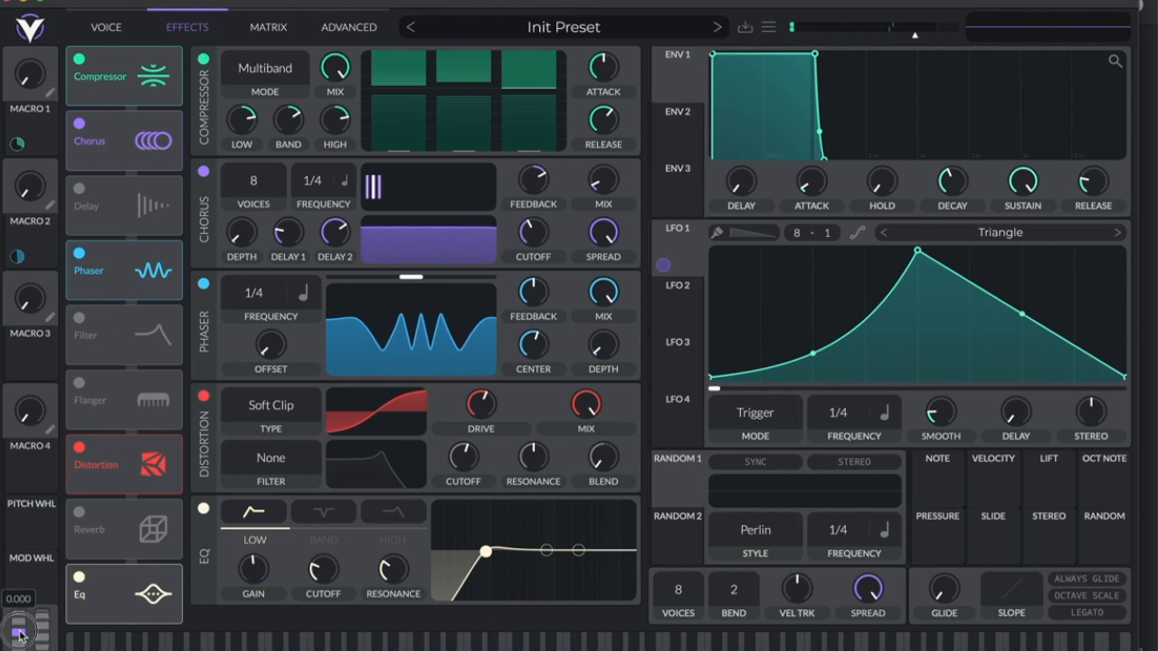
pyautogui.moveTo(20, 637)
pyautogui.mouseDown()
pyautogui.moveTo(18, 579)
pyautogui.moveTo(20, 624)
pyautogui.mouseUp()
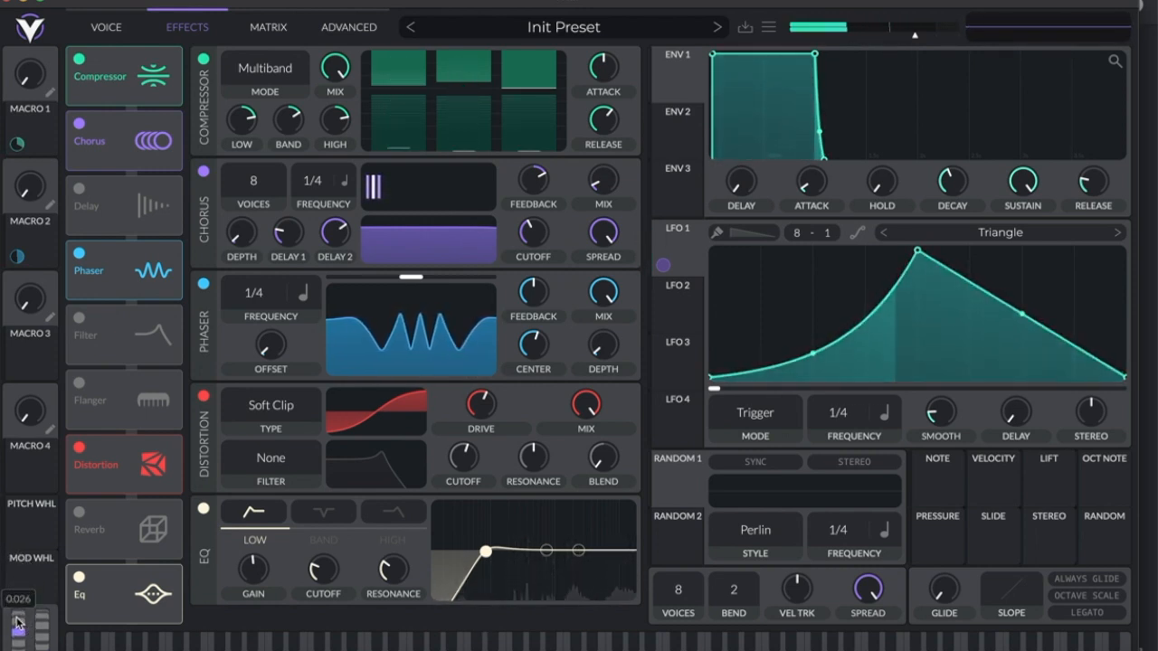
pyautogui.click(81, 318)
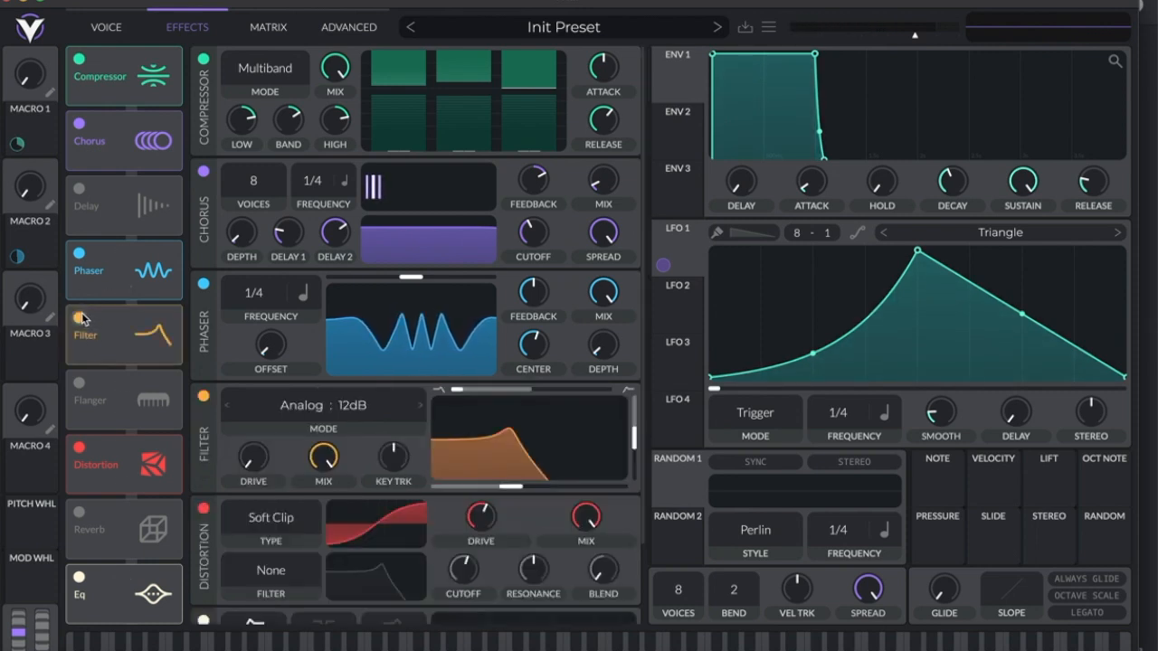
# Set the Filter to Comb: Low High Comb with a blend of 1.000, lower its cutoff and raise its resonance.
pyautogui.click(331, 406)
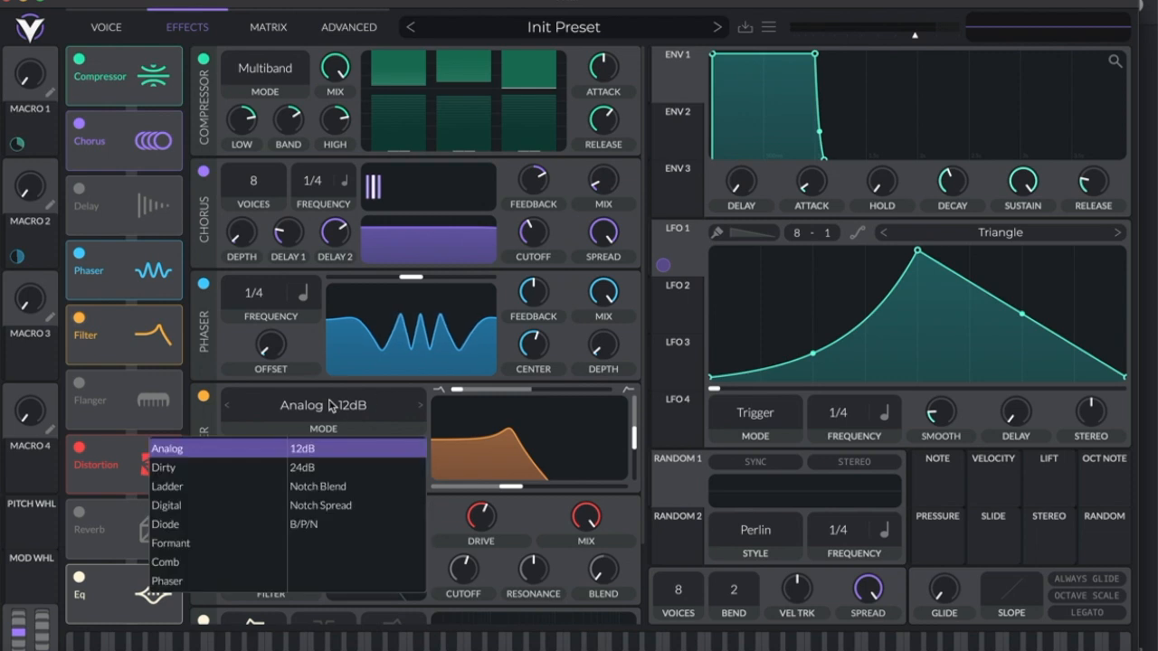
pyautogui.click(249, 563)
pyautogui.moveTo(455, 390); pyautogui.dragTo(541, 393)
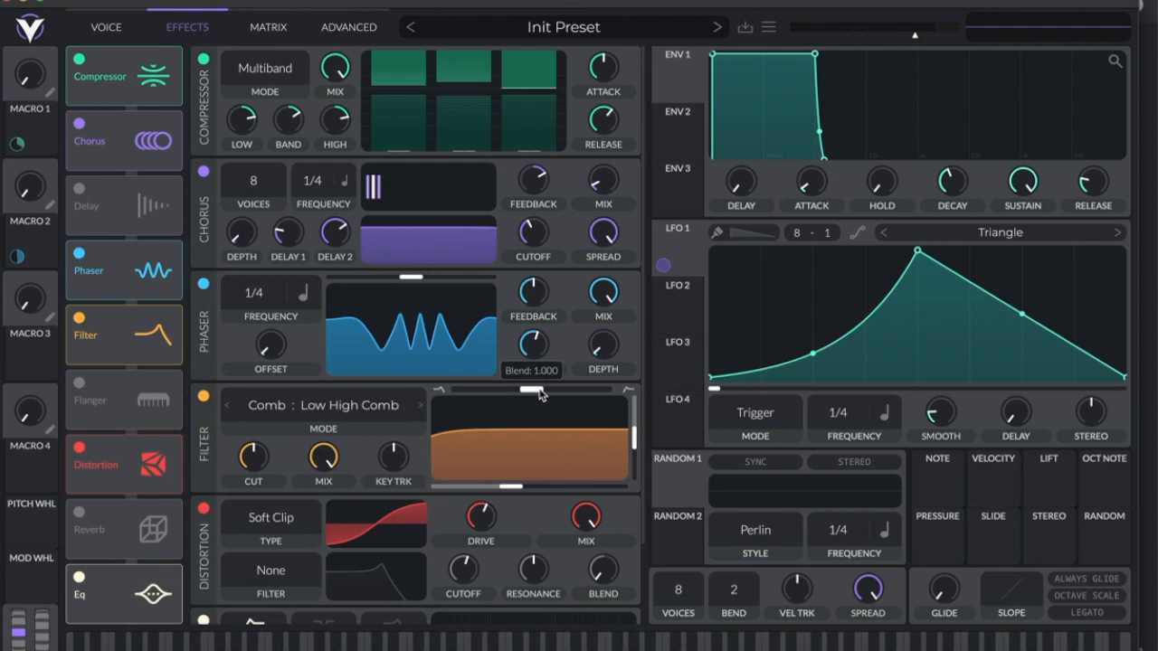
pyautogui.moveTo(576, 447); pyautogui.dragTo(546, 432)
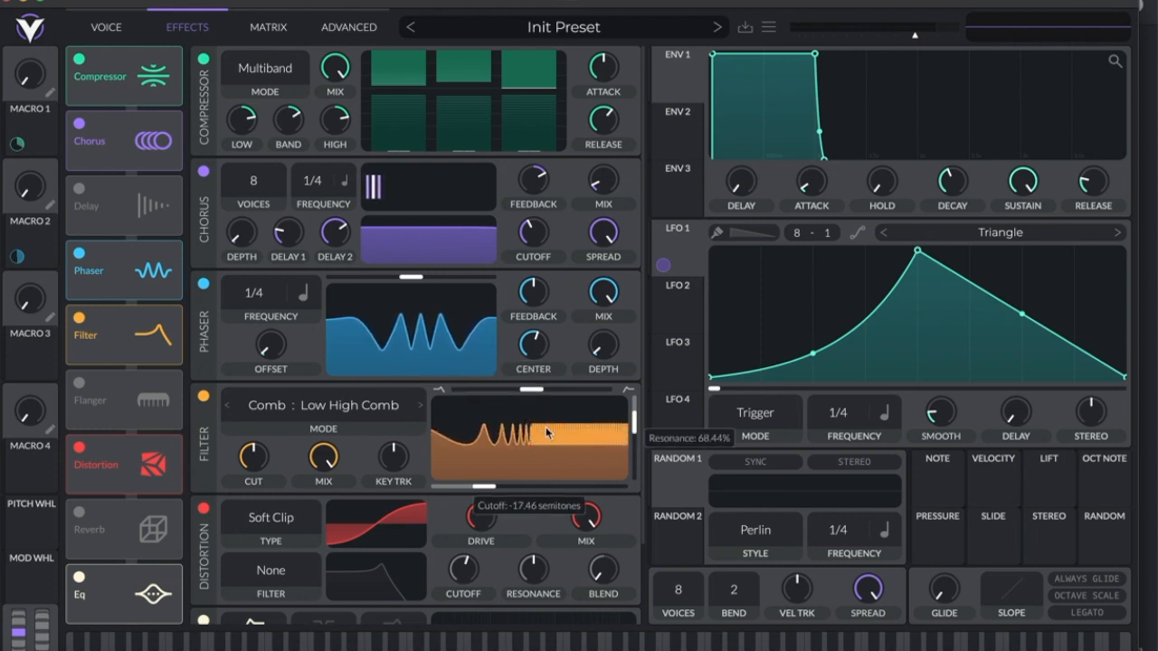
pyautogui.moveTo(529, 433); pyautogui.dragTo(523, 439)
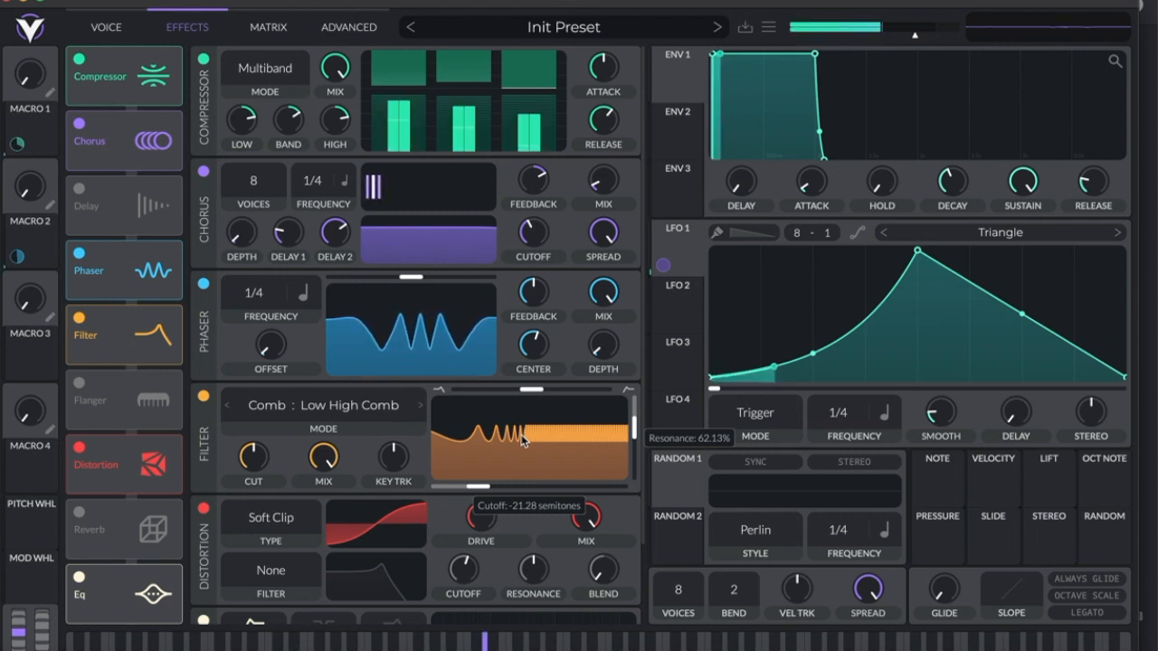
pyautogui.moveTo(523, 440); pyautogui.dragTo(520, 432)
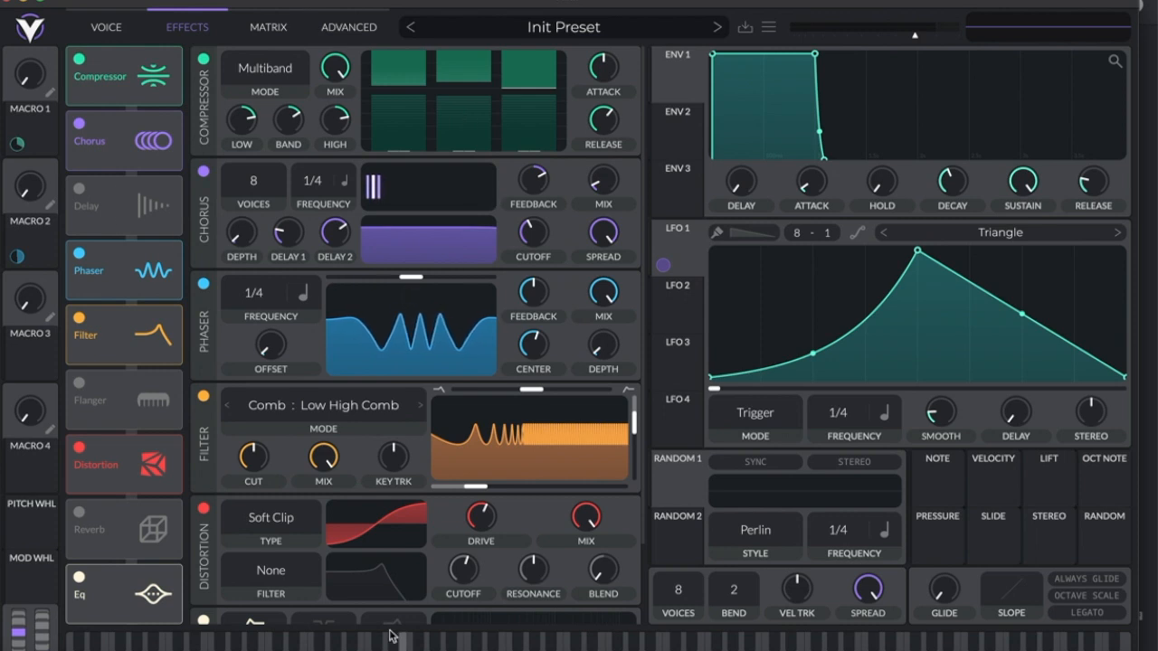
pyautogui.scroll(-2, 208, 441)
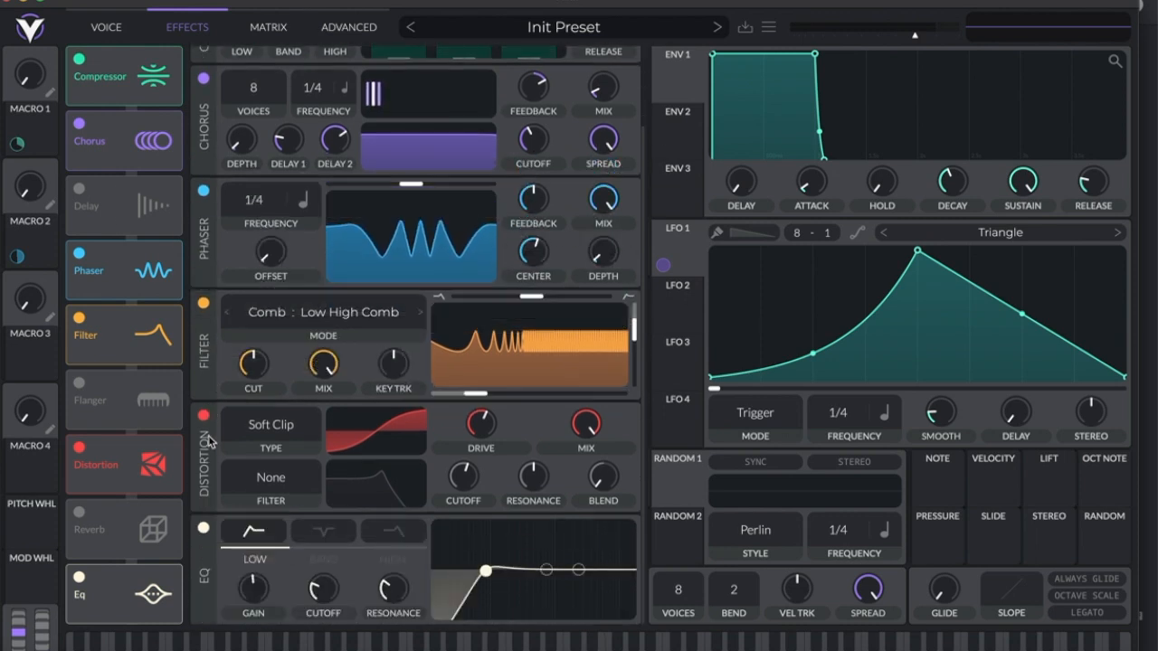
pyautogui.scroll(2, 209, 441)
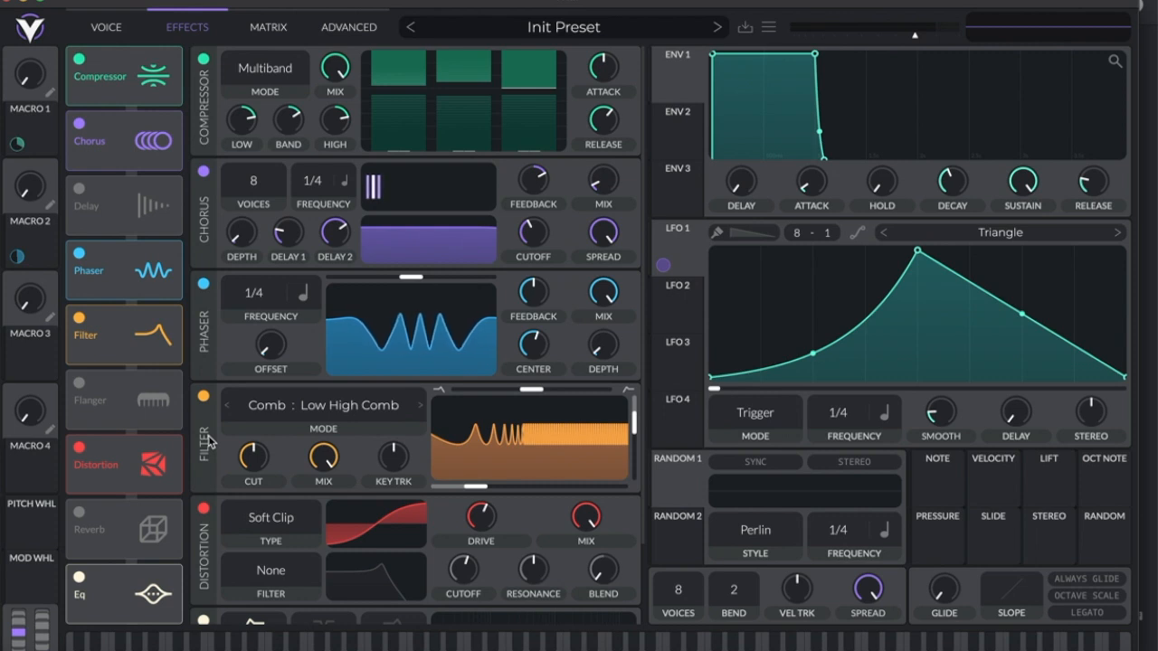
# Try the Filter's Low High Flange+ comb mode with cutoff at -21.01 semitones and resonance at 50.97%.
pyautogui.click(424, 405)
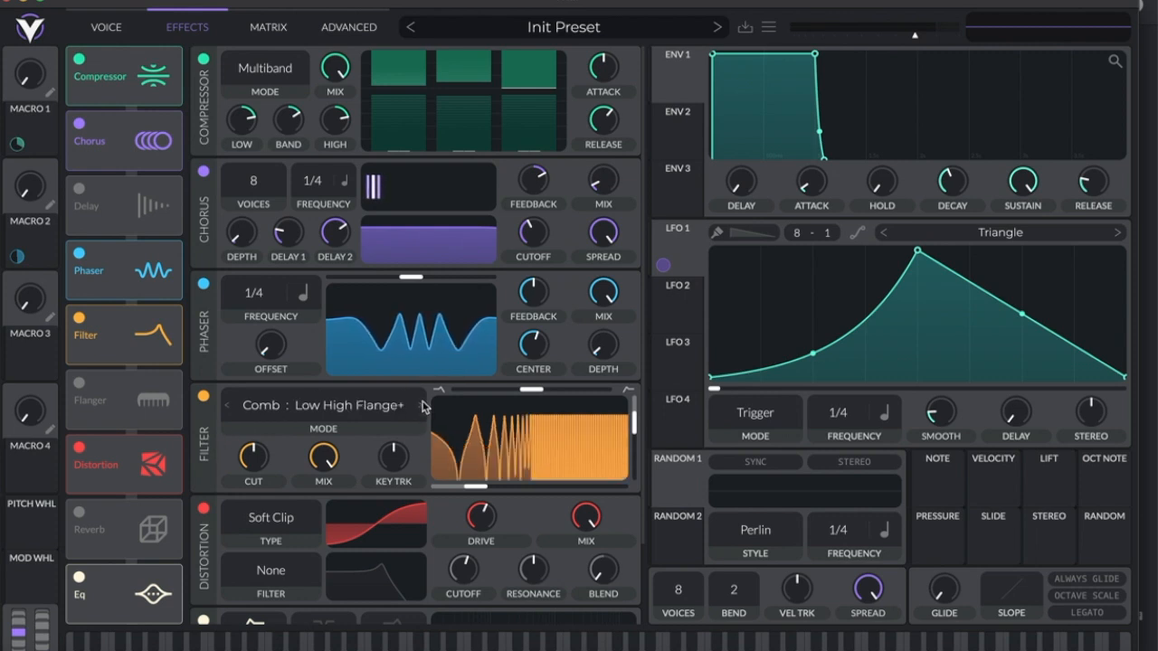
pyautogui.moveTo(487, 431); pyautogui.dragTo(474, 429)
pyautogui.moveTo(476, 445)
pyautogui.mouseDown()
pyautogui.moveTo(470, 489)
pyautogui.moveTo(475, 454)
pyautogui.moveTo(489, 447)
pyautogui.mouseUp()
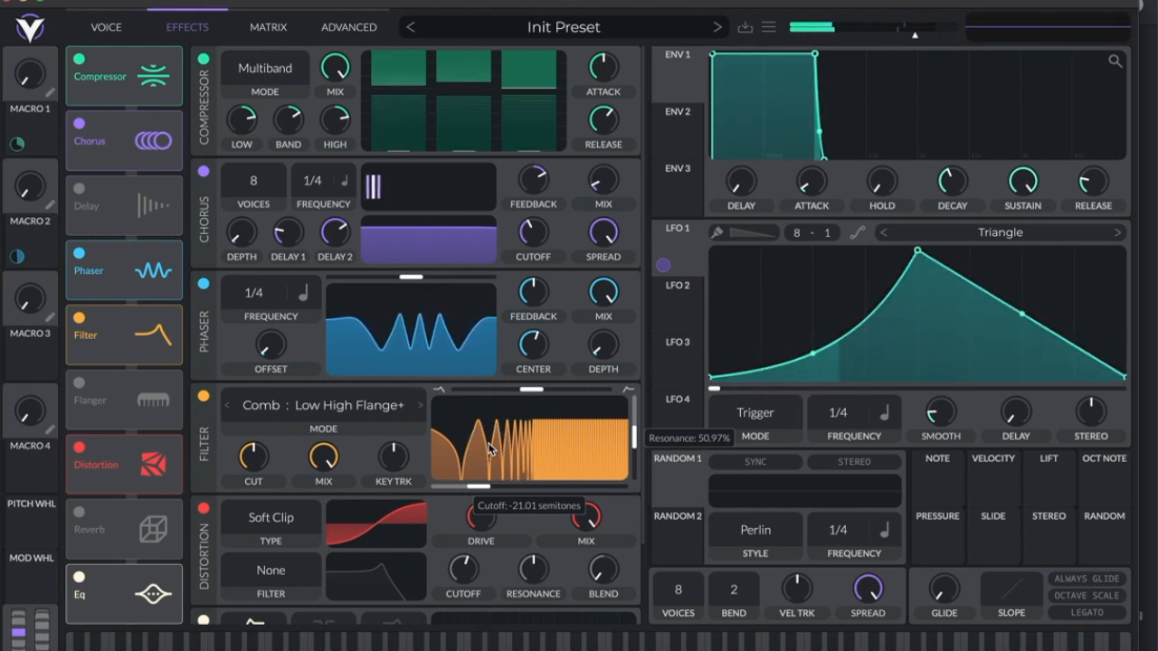
# Try the Filter's Low High Flange- comb mode, varying cutoff, resonance and blend, and return the blend to the centre.
pyautogui.click(419, 411)
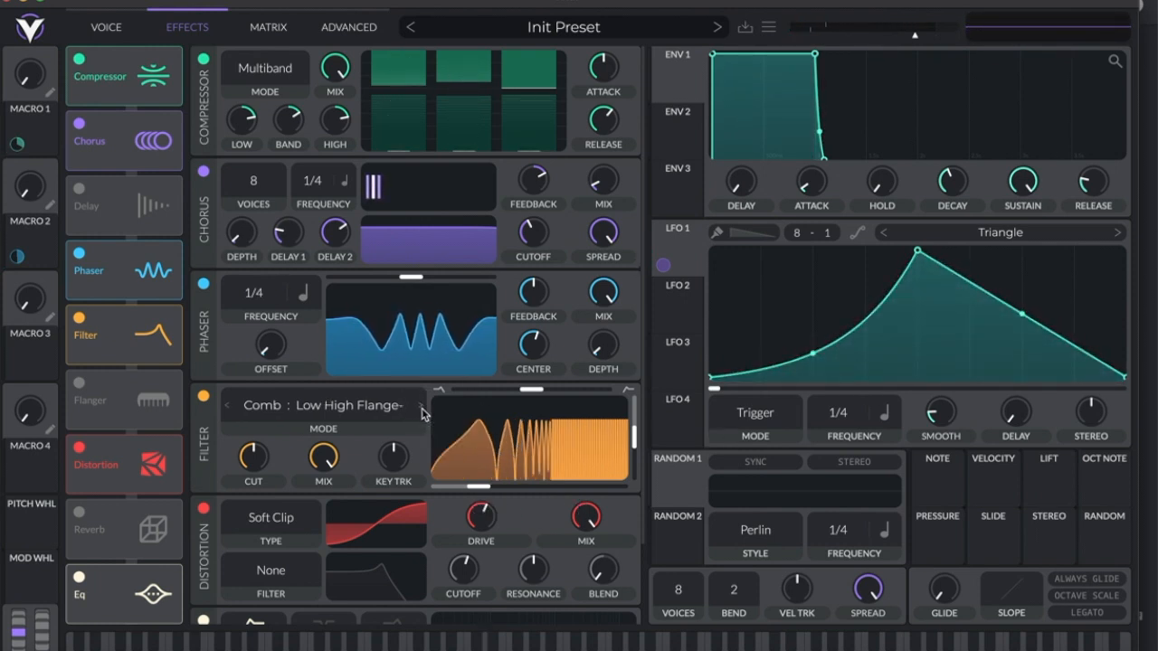
pyautogui.moveTo(612, 440); pyautogui.dragTo(536, 453)
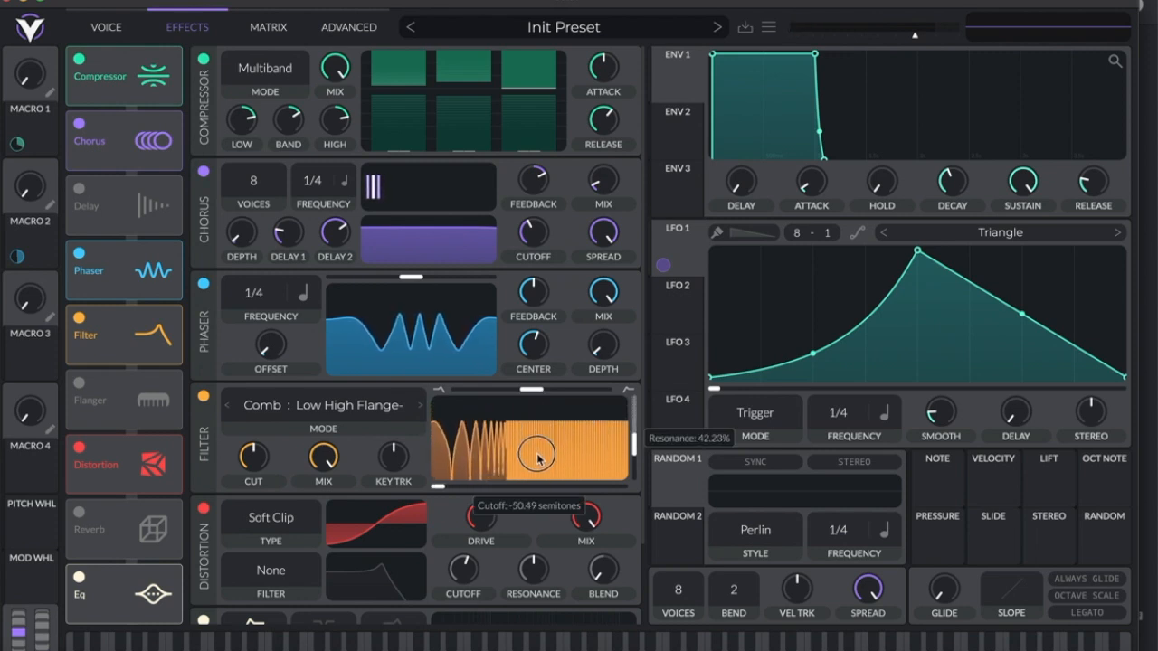
pyautogui.moveTo(532, 390); pyautogui.dragTo(632, 391)
pyautogui.moveTo(533, 425); pyautogui.dragTo(505, 439)
pyautogui.moveTo(606, 390); pyautogui.dragTo(520, 401)
pyautogui.moveTo(589, 422)
pyautogui.mouseDown()
pyautogui.moveTo(572, 437)
pyautogui.moveTo(563, 407)
pyautogui.moveTo(588, 427)
pyautogui.mouseUp()
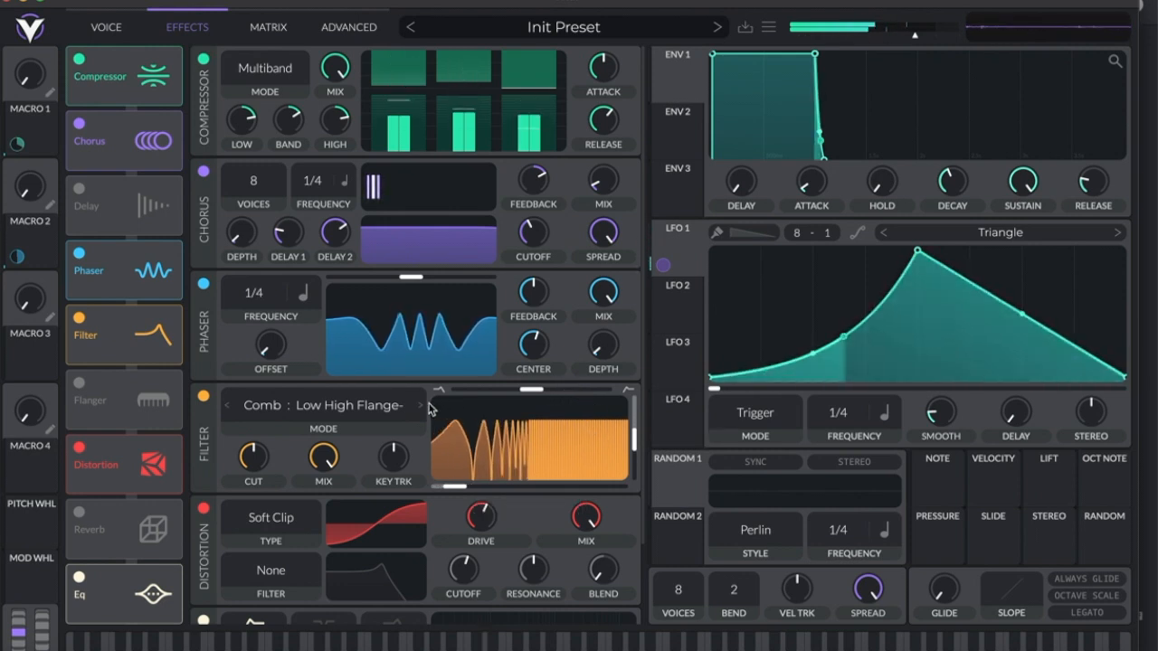
# Try the Filter's Band Spread Comb mode at -24.43 semitones cutoff and 71.35% resonance, and Band Spread Flange+ with very low resonance.
pyautogui.click(422, 409)
pyautogui.moveTo(525, 443); pyautogui.dragTo(556, 442)
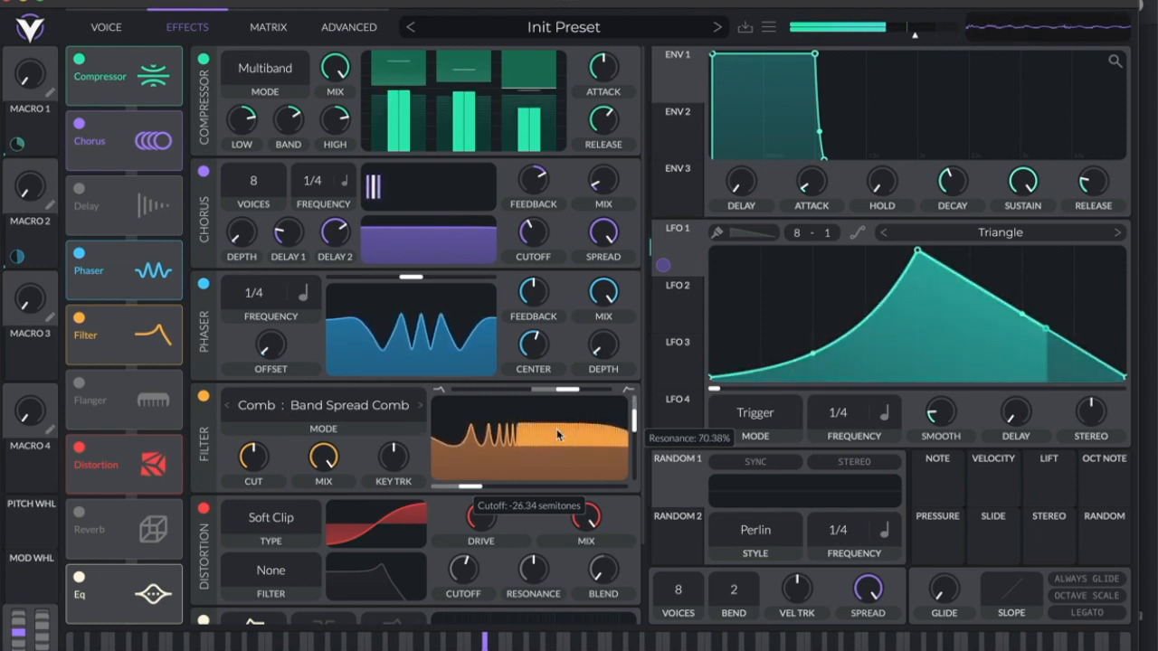
pyautogui.moveTo(566, 390); pyautogui.dragTo(533, 401)
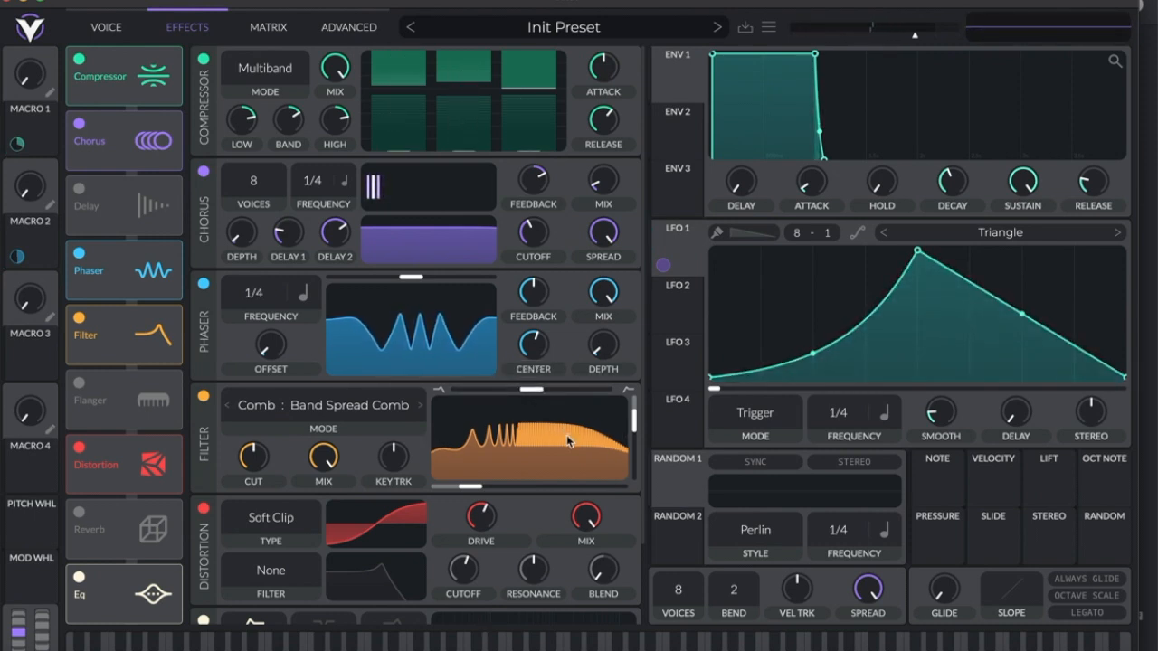
pyautogui.moveTo(569, 440); pyautogui.dragTo(570, 439)
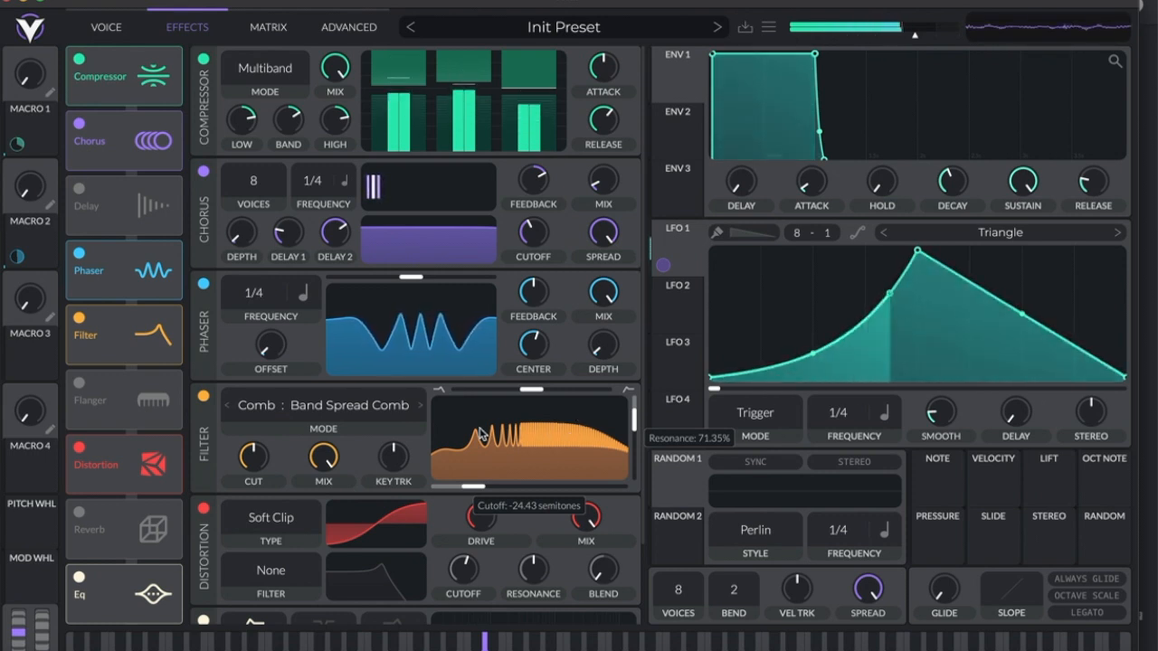
pyautogui.click(420, 405)
pyautogui.moveTo(524, 457); pyautogui.dragTo(542, 510)
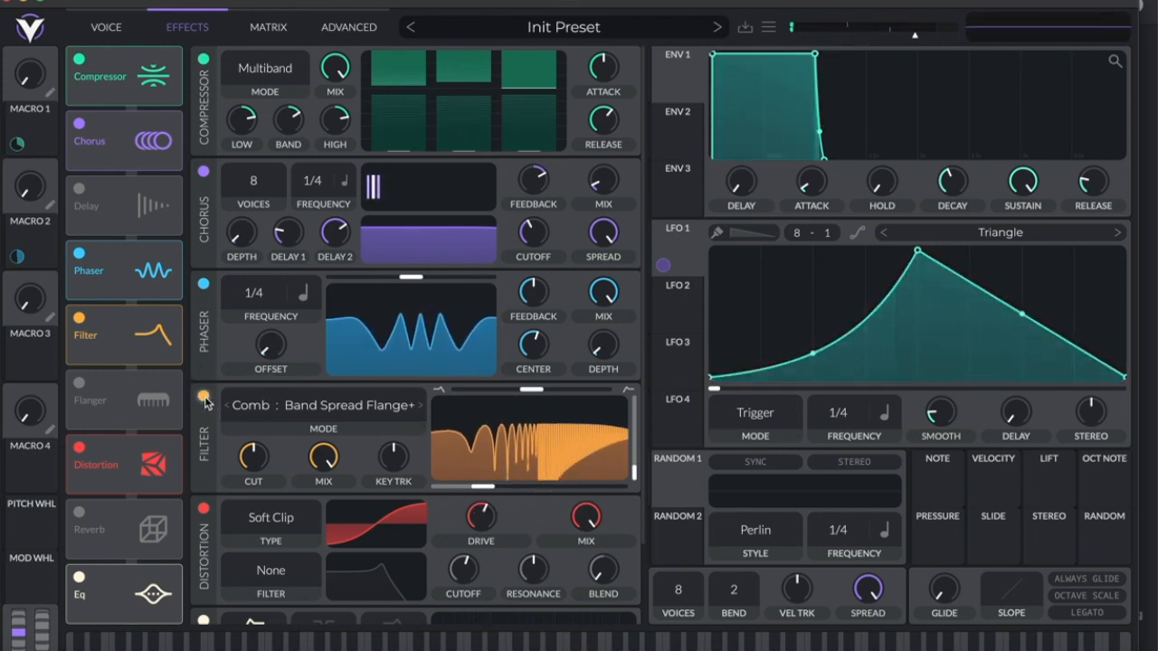
# Disable the Phaser, enable the Flanger effect and move it directly before the Filter in the effects chain.
pyautogui.click(80, 253)
pyautogui.click(79, 384)
pyautogui.moveTo(136, 398); pyautogui.dragTo(145, 319)
# Set the Flanger's frequency to 1/4 and lower its offset and depth to minimum.
pyautogui.moveTo(272, 291); pyautogui.dragTo(271, 193)
pyautogui.moveTo(265, 344); pyautogui.dragTo(271, 369)
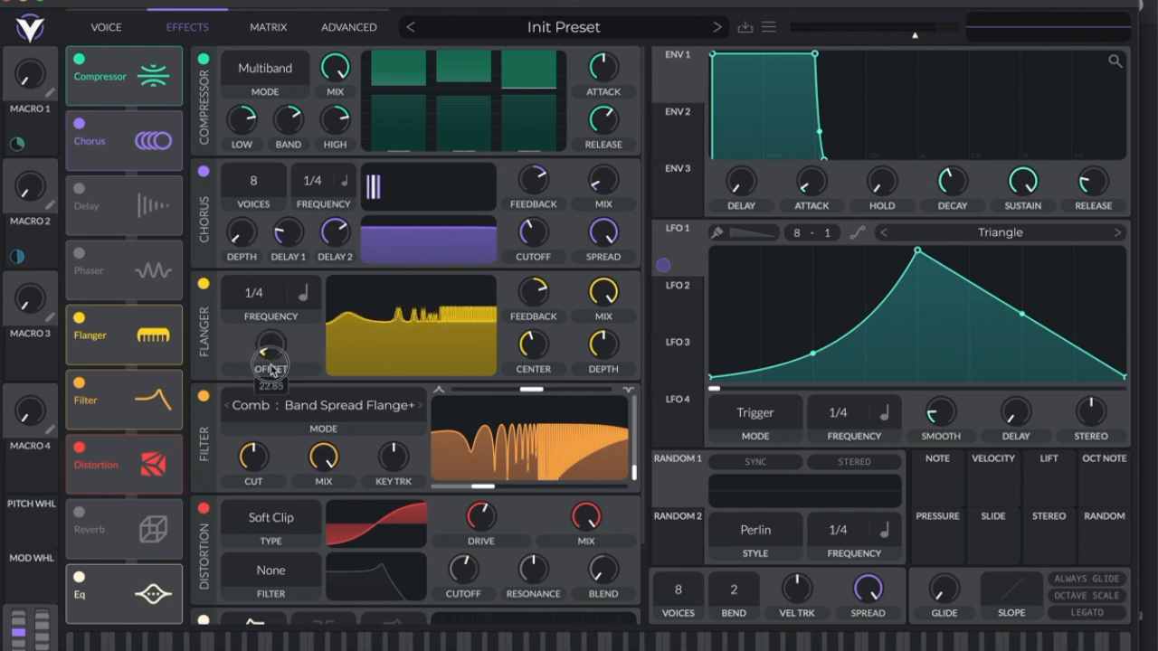
pyautogui.moveTo(616, 347); pyautogui.dragTo(612, 377)
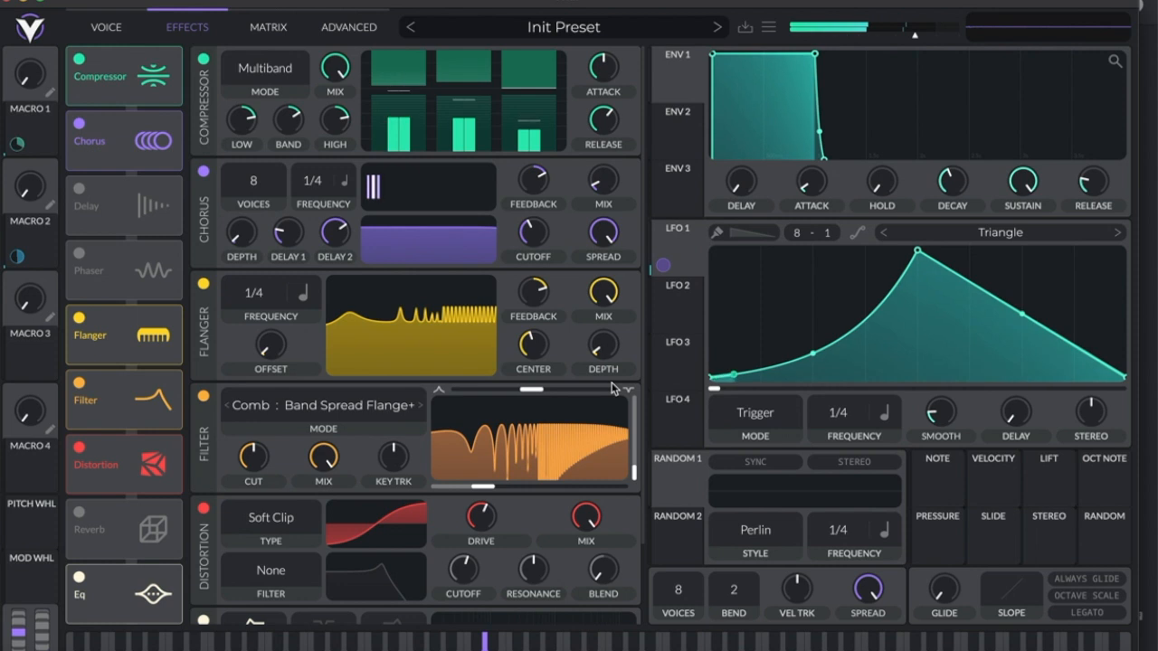
# Try the Filter's Band Spread Comb mode after the Flanger, adjusting its cutoff and raising its resonance.
pyautogui.click(243, 405)
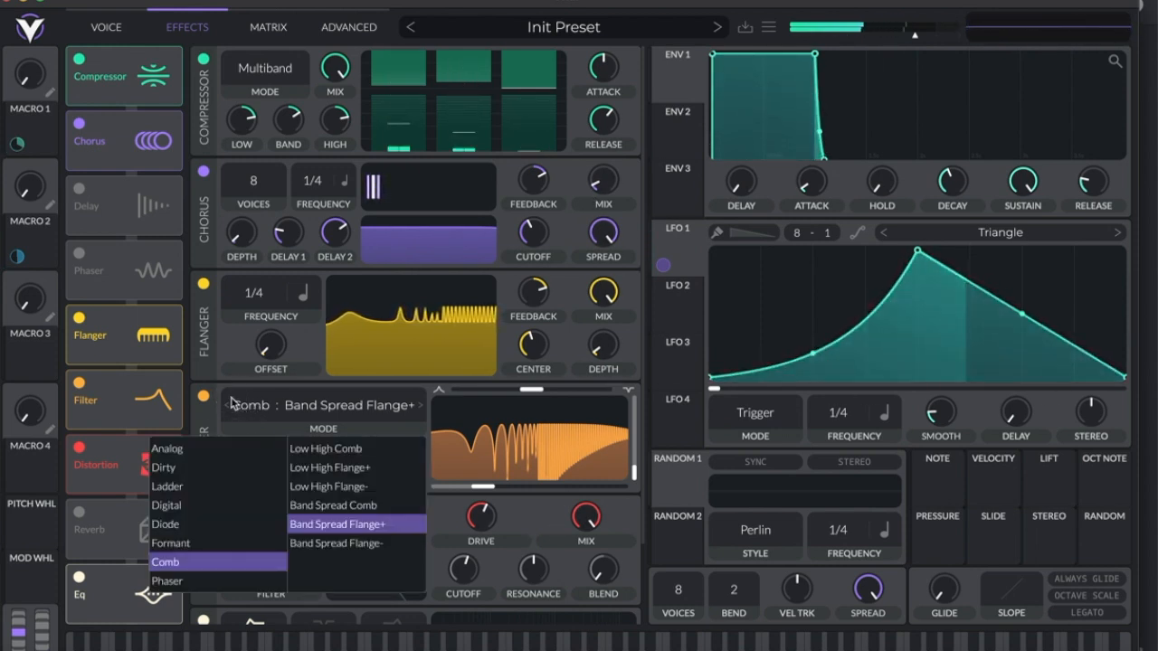
pyautogui.click(387, 506)
pyautogui.moveTo(573, 420)
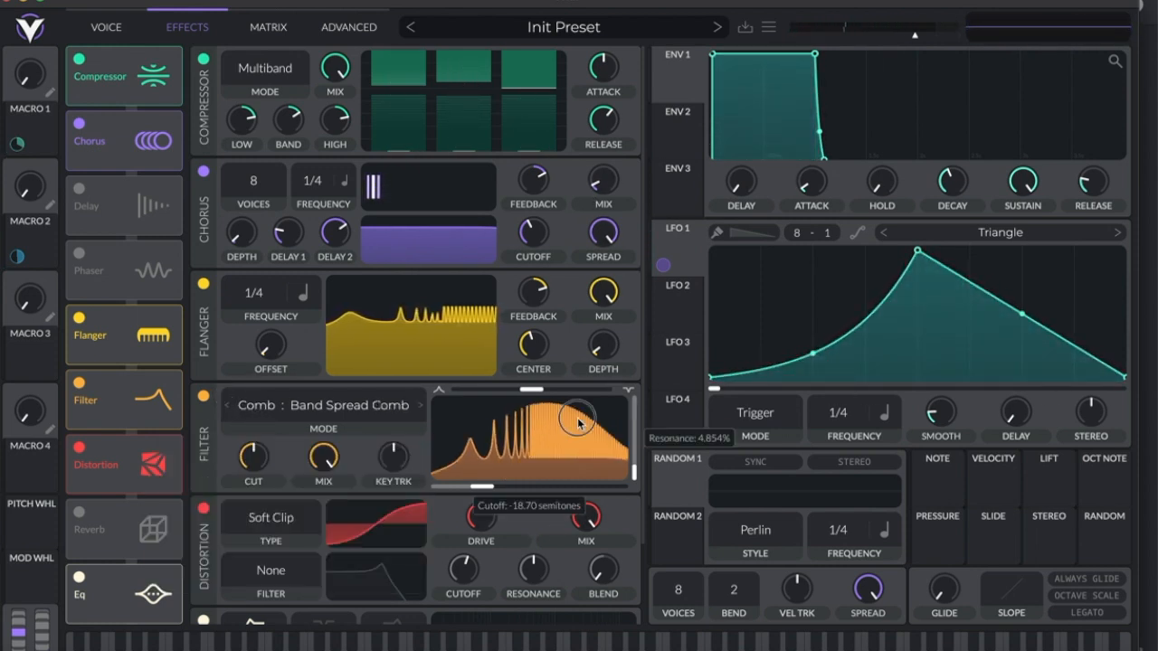
pyautogui.moveTo(580, 409)
pyautogui.mouseDown()
pyautogui.moveTo(589, 405)
pyautogui.moveTo(582, 396)
pyautogui.moveTo(586, 404)
pyautogui.mouseUp()
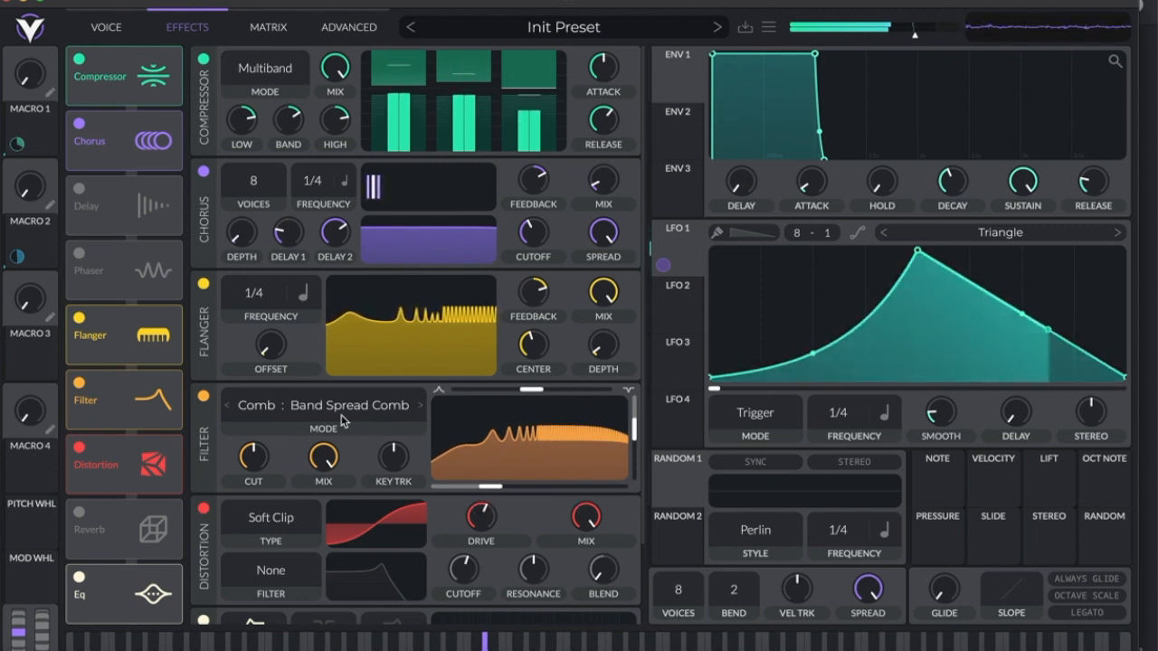
# Set the Filter to Comb: Low High Comb with cutoff at -22.79 semitones and resonance at 72.81%, and show the voice settings.
pyautogui.click(318, 414)
pyautogui.click(369, 449)
pyautogui.moveTo(541, 465); pyautogui.dragTo(532, 450)
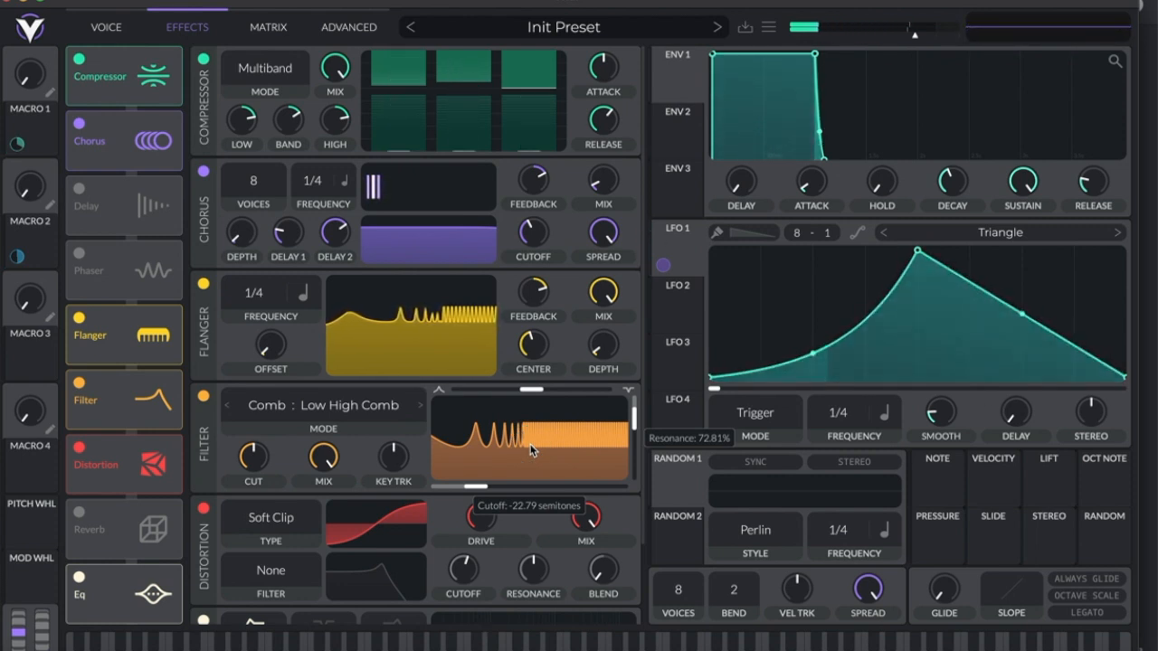
pyautogui.click(106, 27)
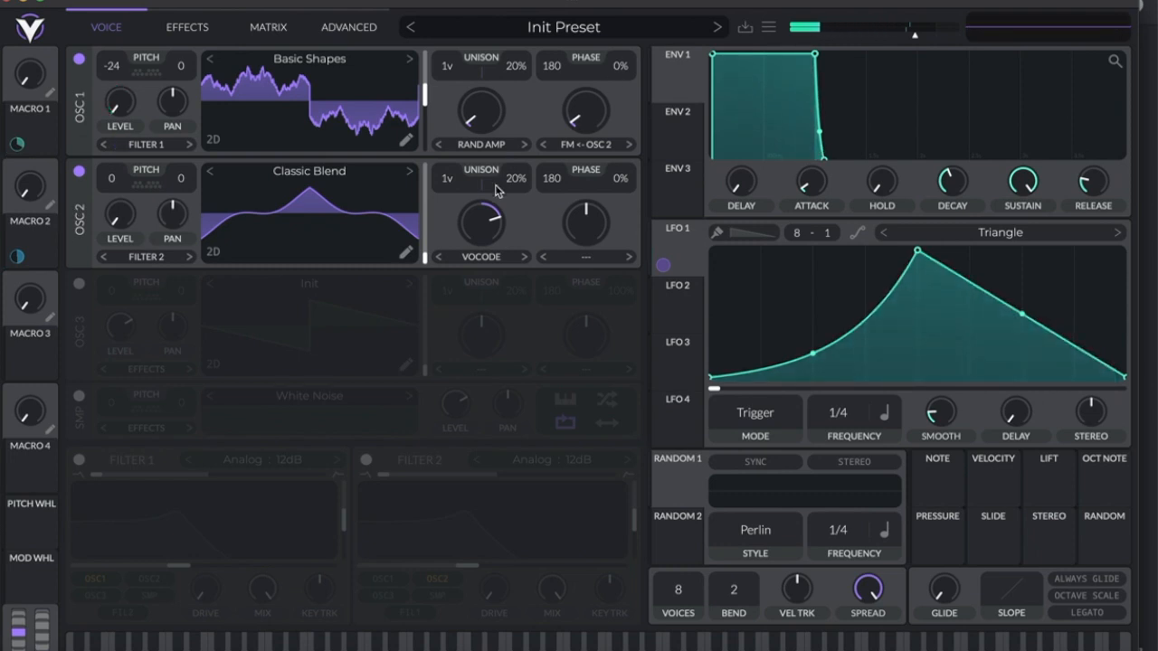
# Set OSC 1's FM amount to about 8.4% and its Rand Amp spectral morph to 3.67%, and check the effects chain.
pyautogui.moveTo(579, 104)
pyautogui.mouseDown()
pyautogui.moveTo(580, 81)
pyautogui.moveTo(580, 105)
pyautogui.mouseUp()
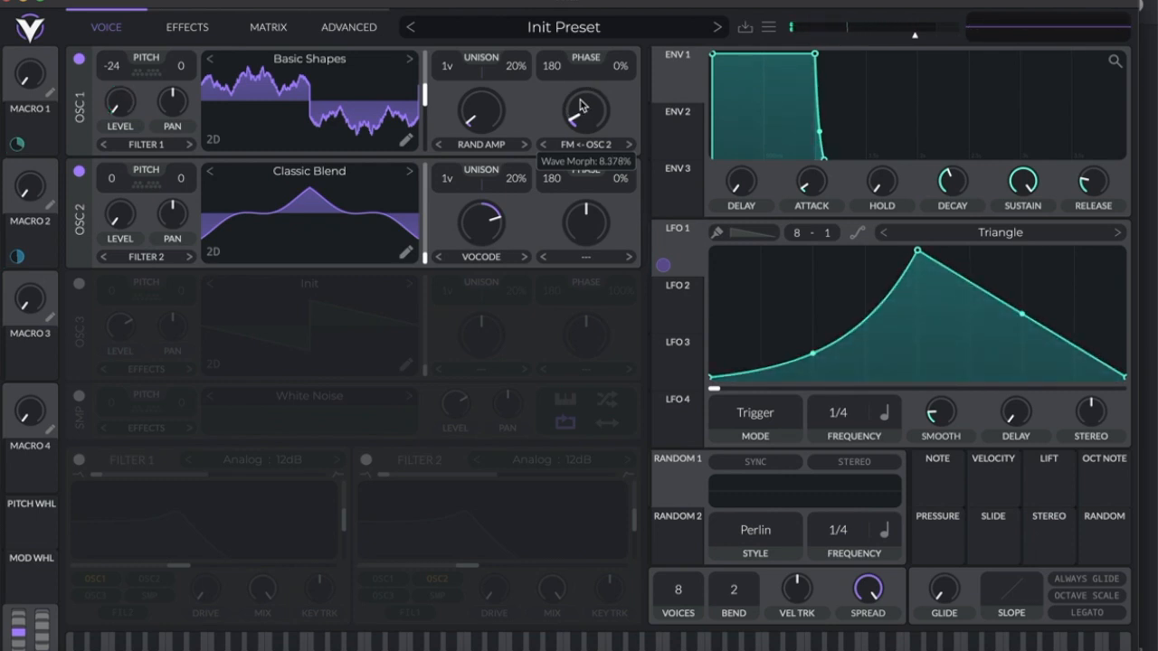
pyautogui.moveTo(580, 105)
pyautogui.mouseDown()
pyautogui.moveTo(580, 83)
pyautogui.moveTo(589, 114)
pyautogui.mouseUp()
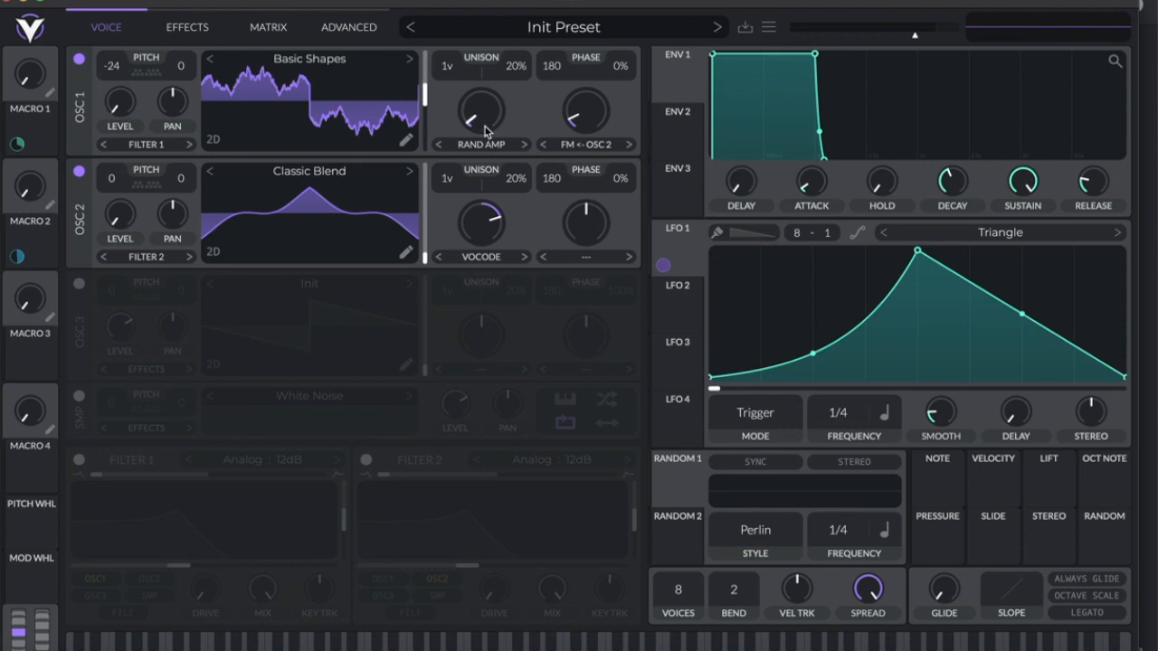
pyautogui.moveTo(481, 119); pyautogui.dragTo(492, 152)
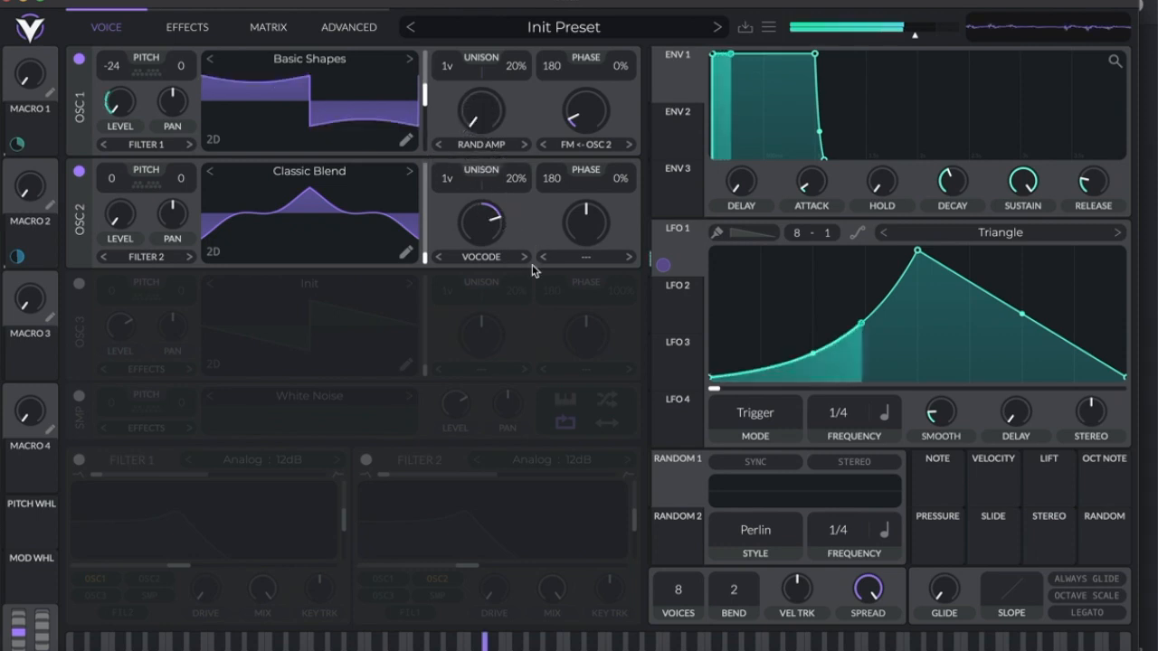
pyautogui.click(491, 123)
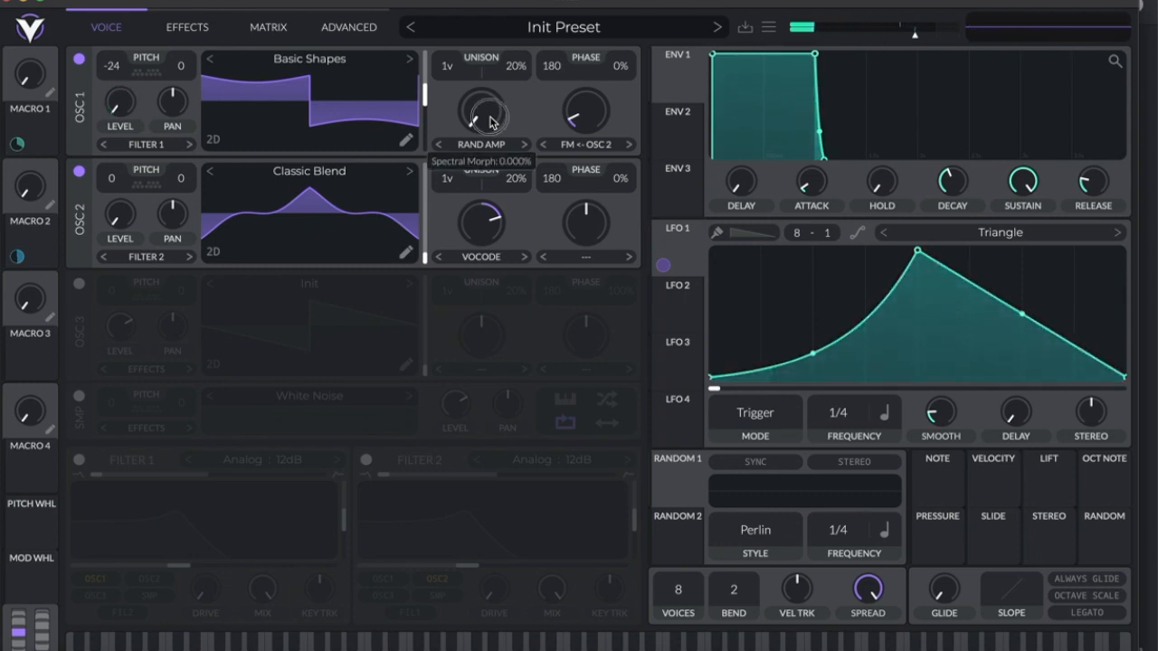
pyautogui.moveTo(491, 123); pyautogui.dragTo(492, 123)
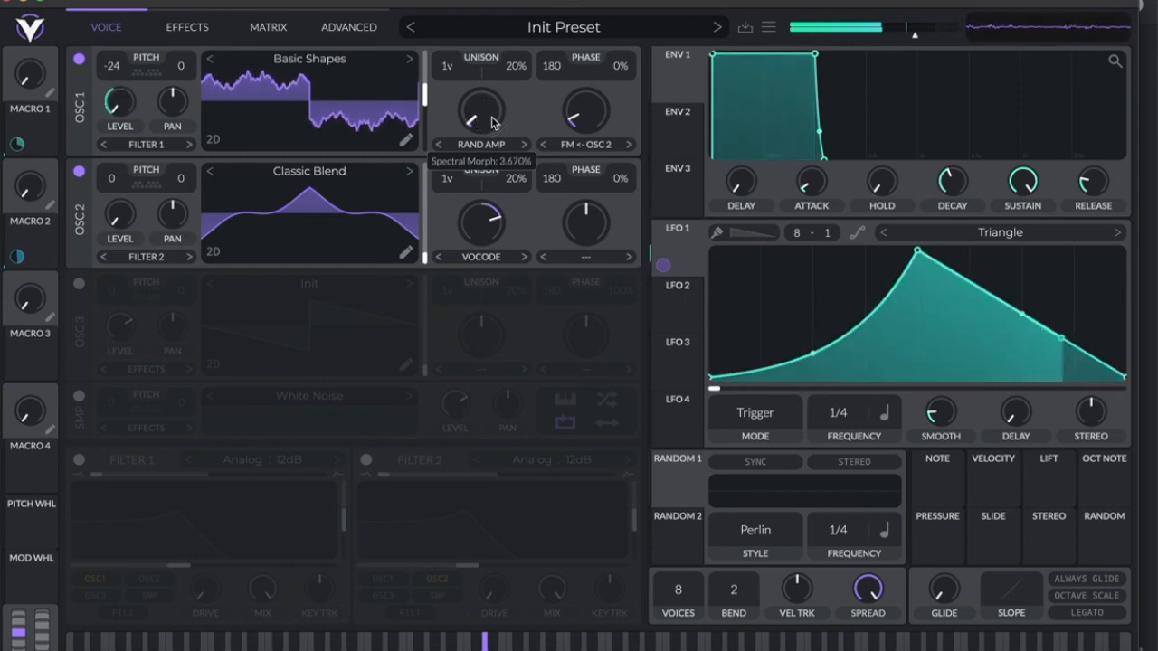
pyautogui.click(187, 29)
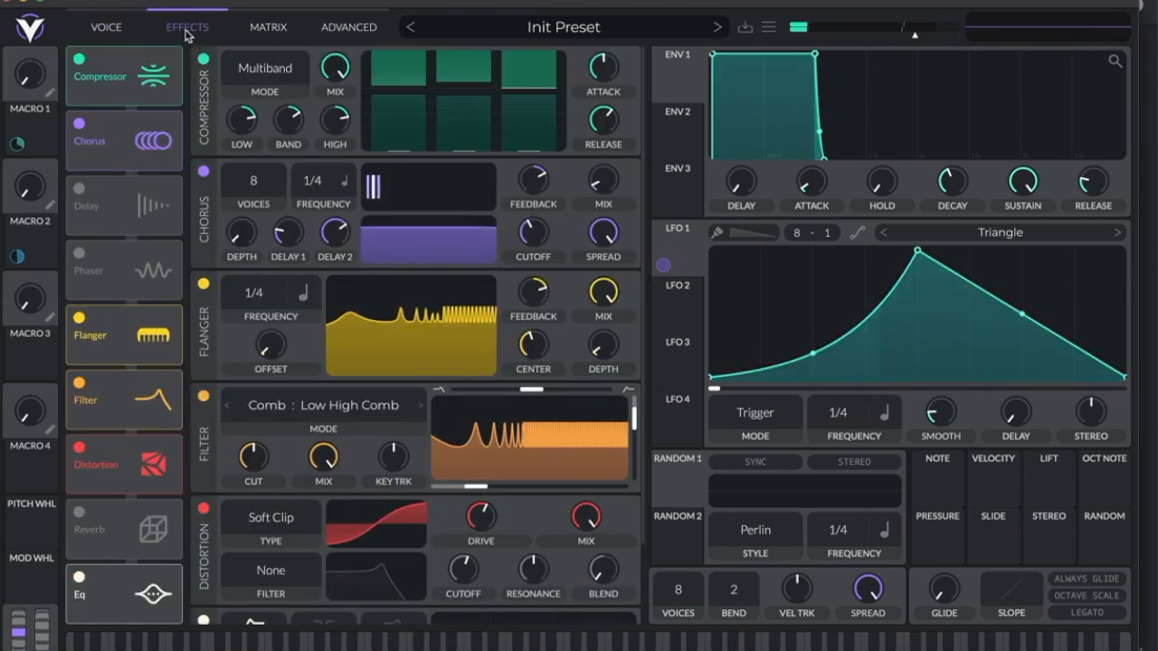
pyautogui.click(134, 22)
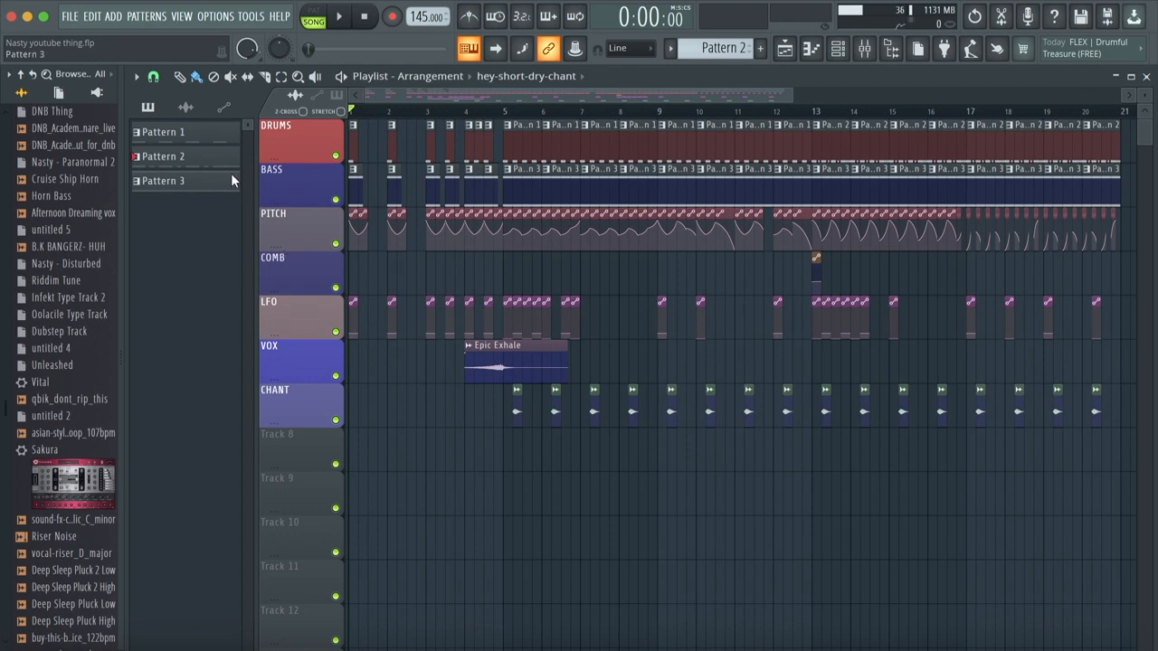
# Show all channels in the channel rack and examine the drum, Vital, automation and audio clip channels of Pattern 2.
pyautogui.click(837, 48)
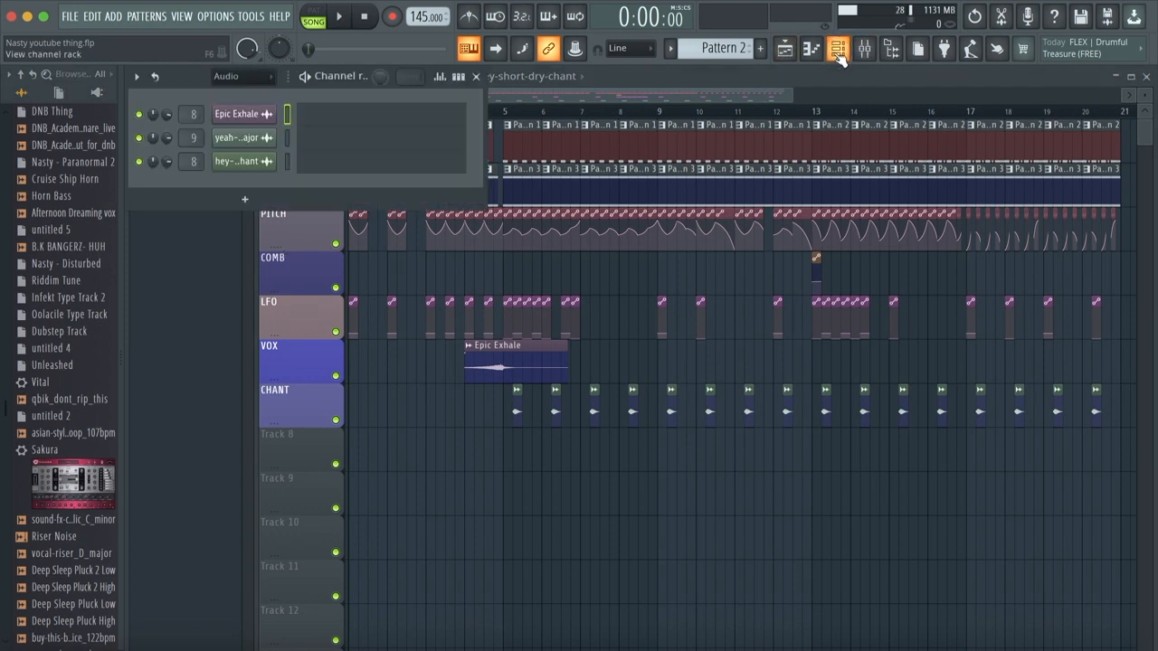
pyautogui.click(237, 76)
pyautogui.click(230, 91)
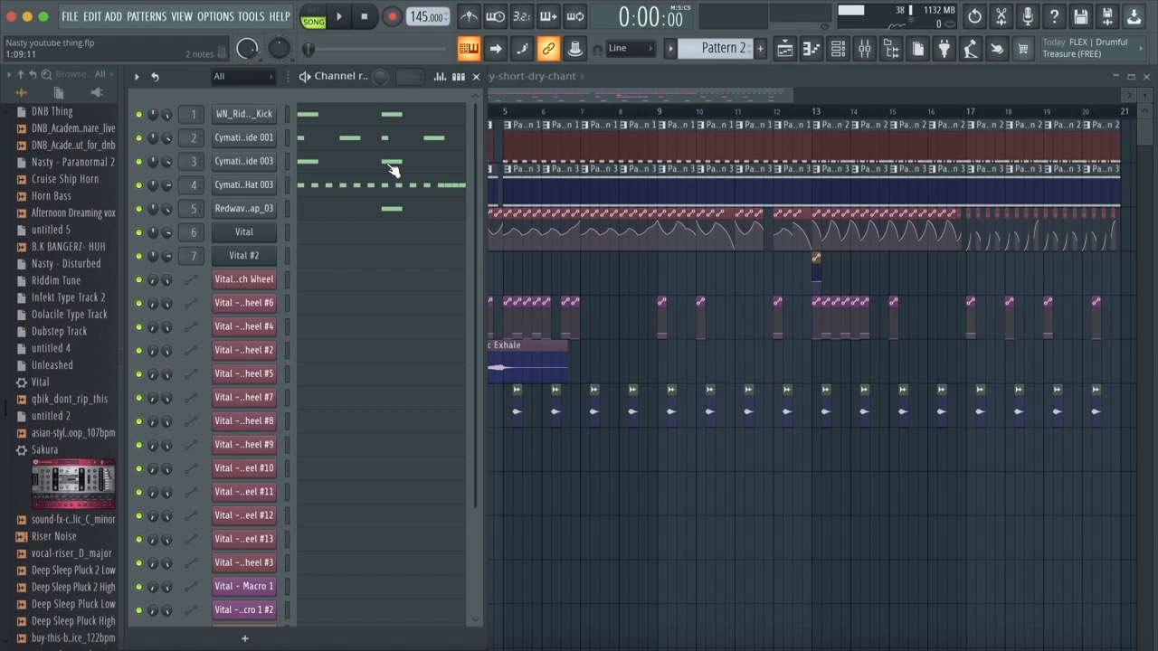
pyautogui.scroll(-3, 394, 170)
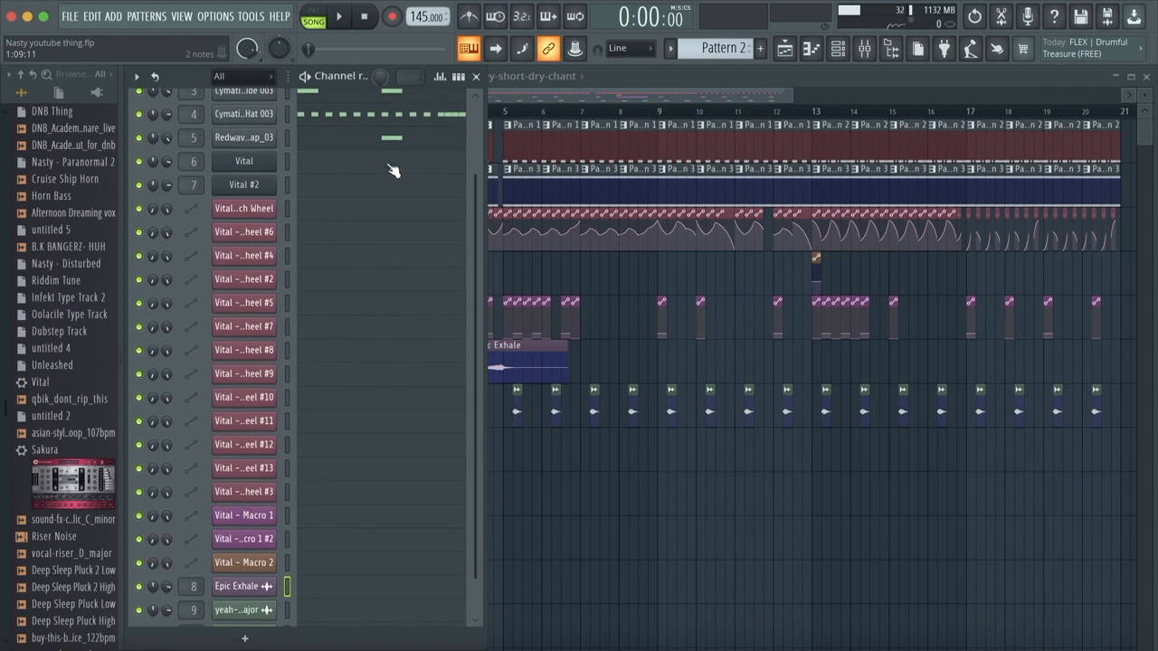
pyautogui.scroll(3, 258, 185)
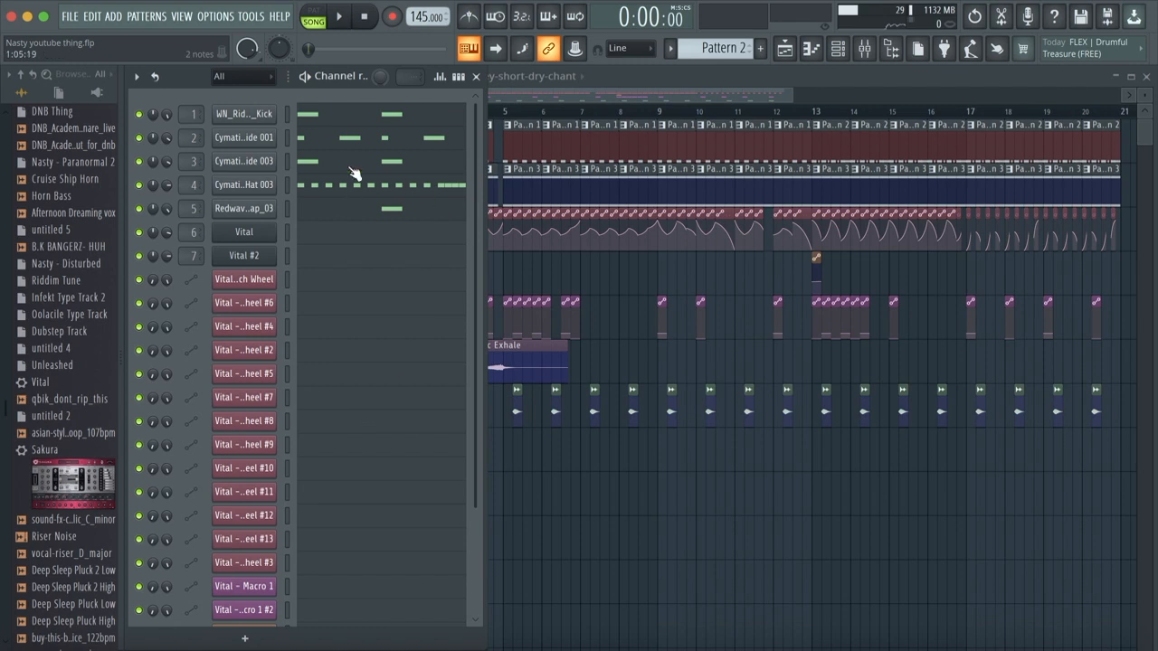
pyautogui.scroll(-4, 355, 174)
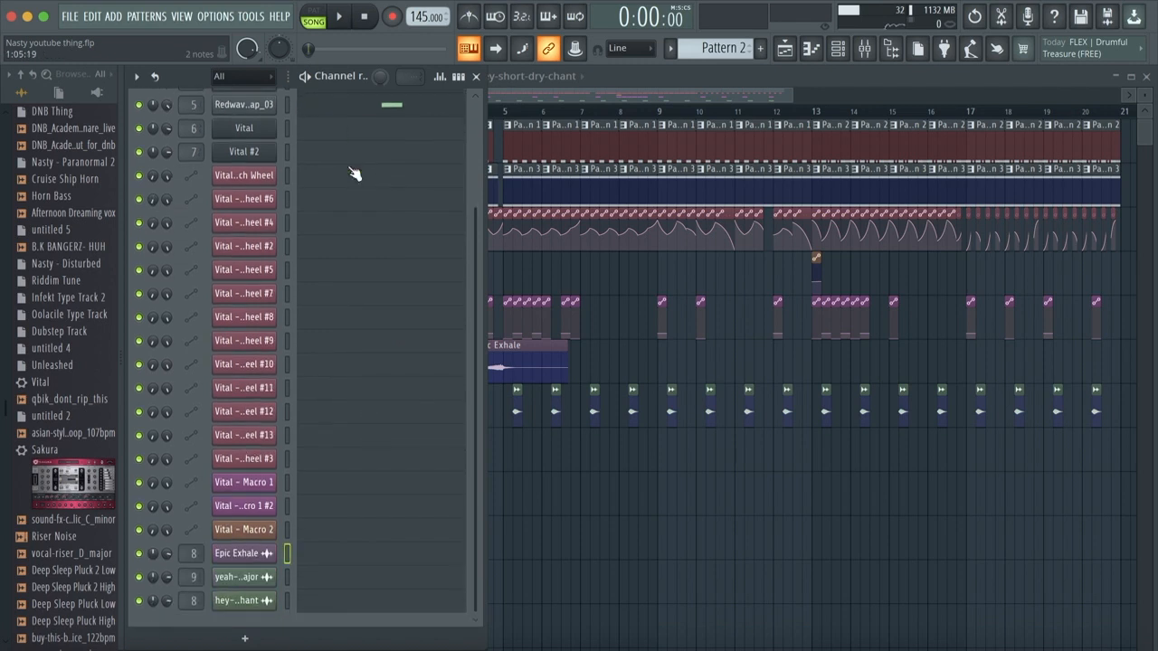
# Inspect the Epic Exhale, yeah-short-vocal_A_major and hey-short-dry-chant audio clips, and audition the chant sample.
pyautogui.click(277, 552)
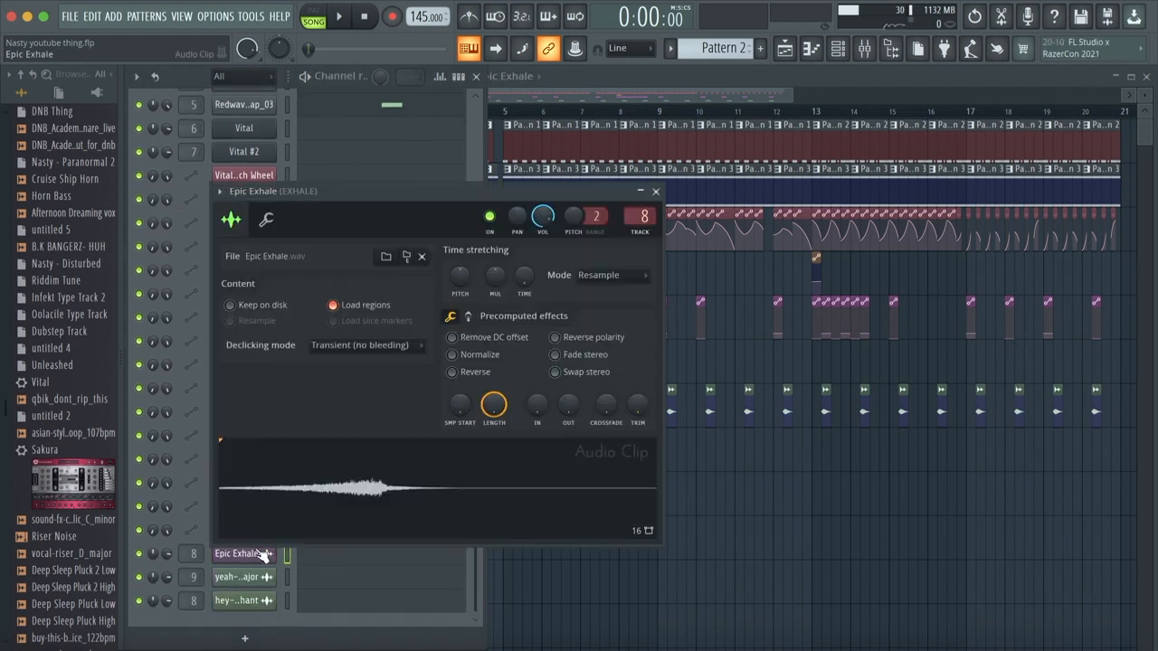
pyautogui.click(656, 191)
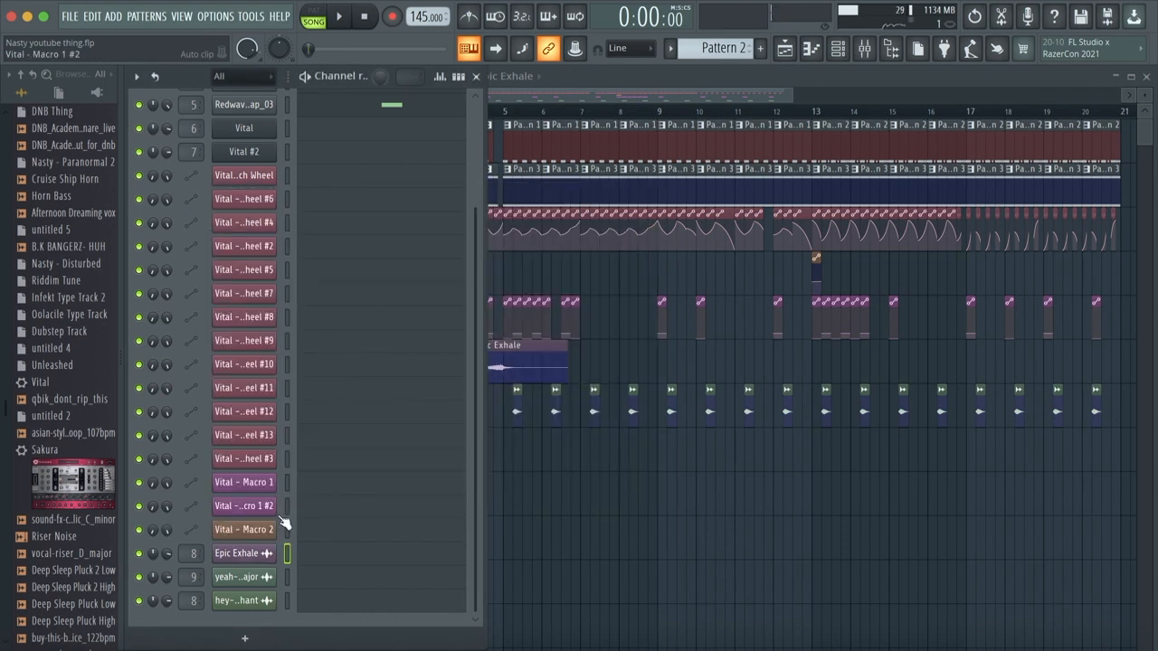
pyautogui.click(268, 575)
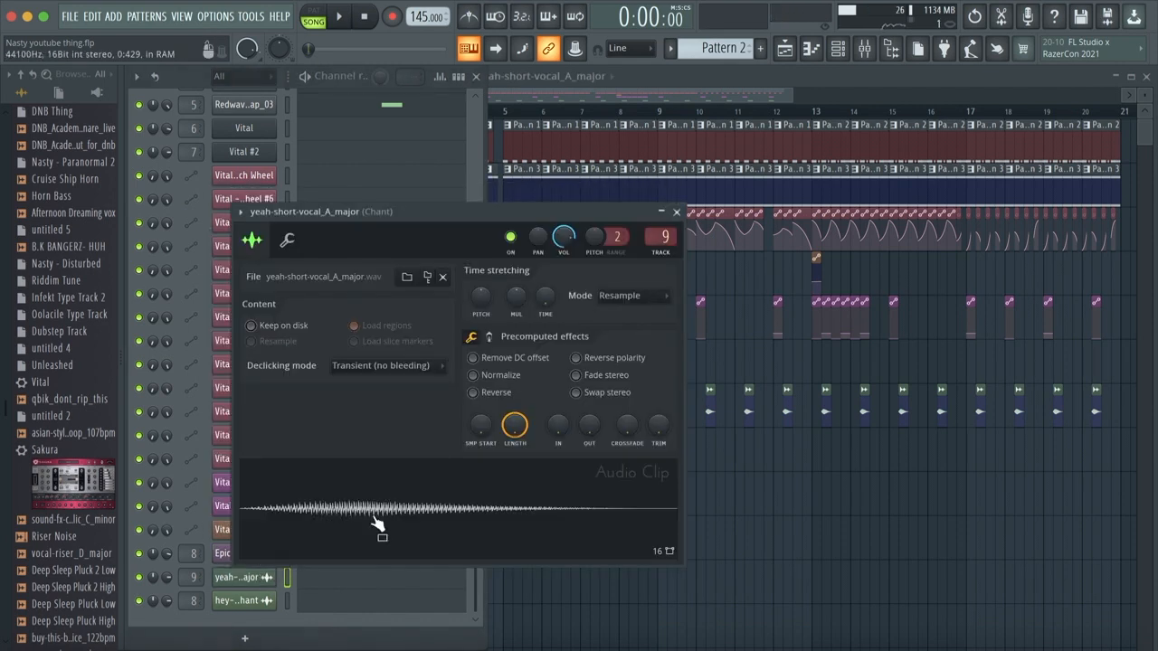
pyautogui.click(677, 212)
pyautogui.click(245, 601)
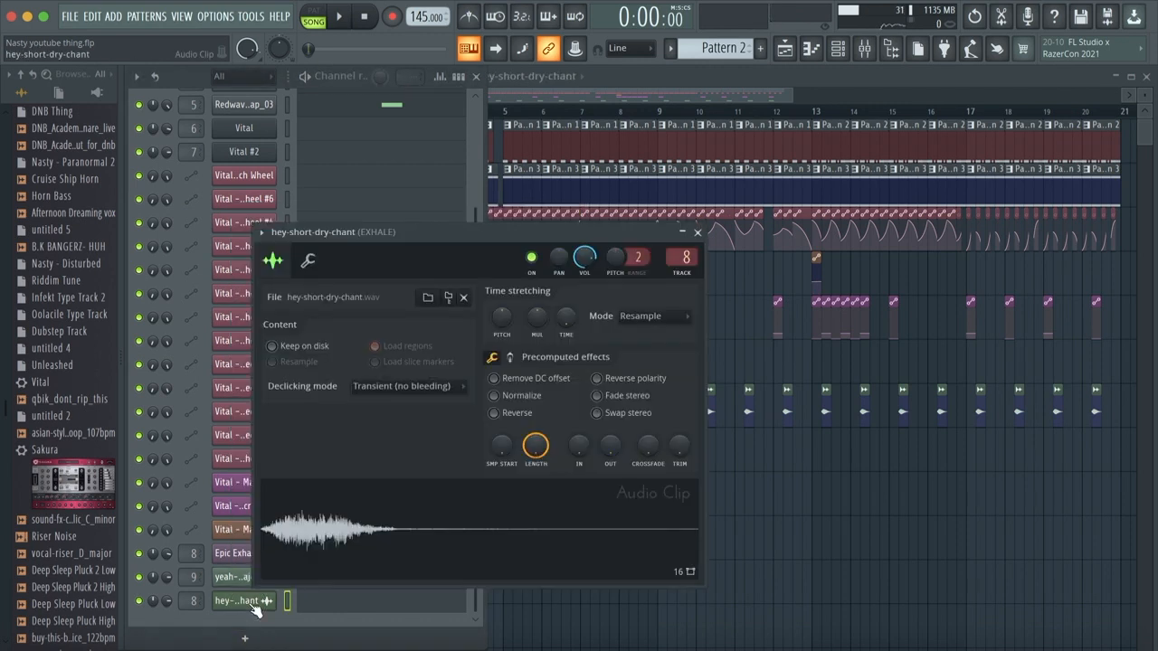
pyautogui.click(366, 540)
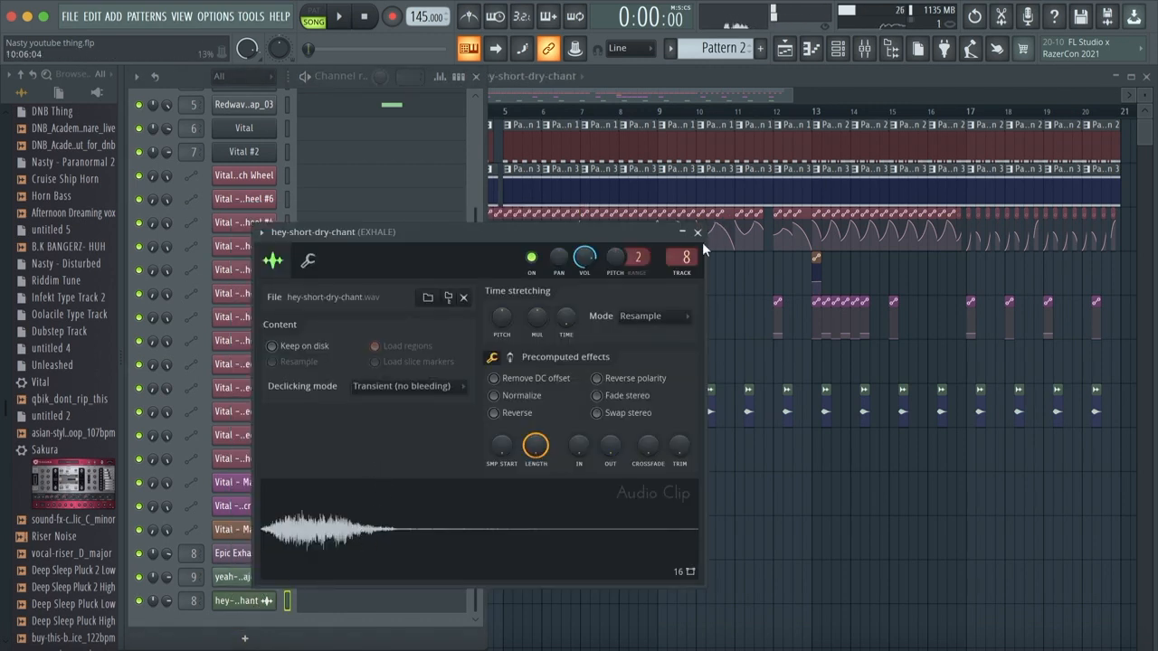
pyautogui.click(697, 233)
pyautogui.scroll(4, 370, 388)
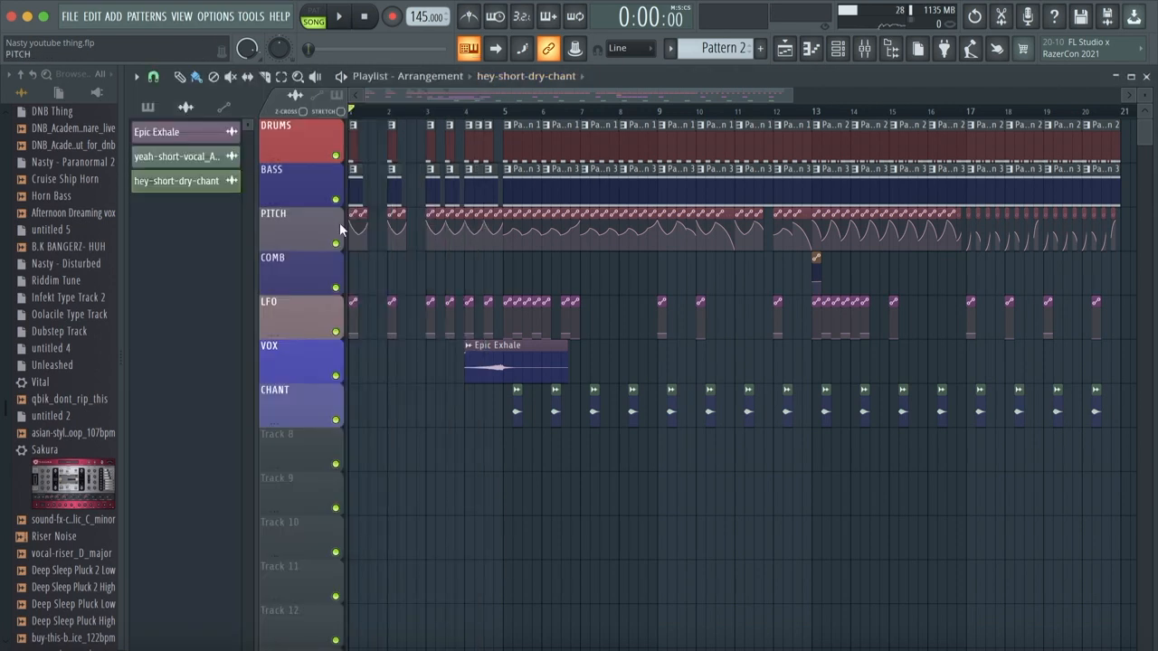
# Show the mixer and inspect the Soundgoodizer settings on the KICK track.
pyautogui.click(864, 48)
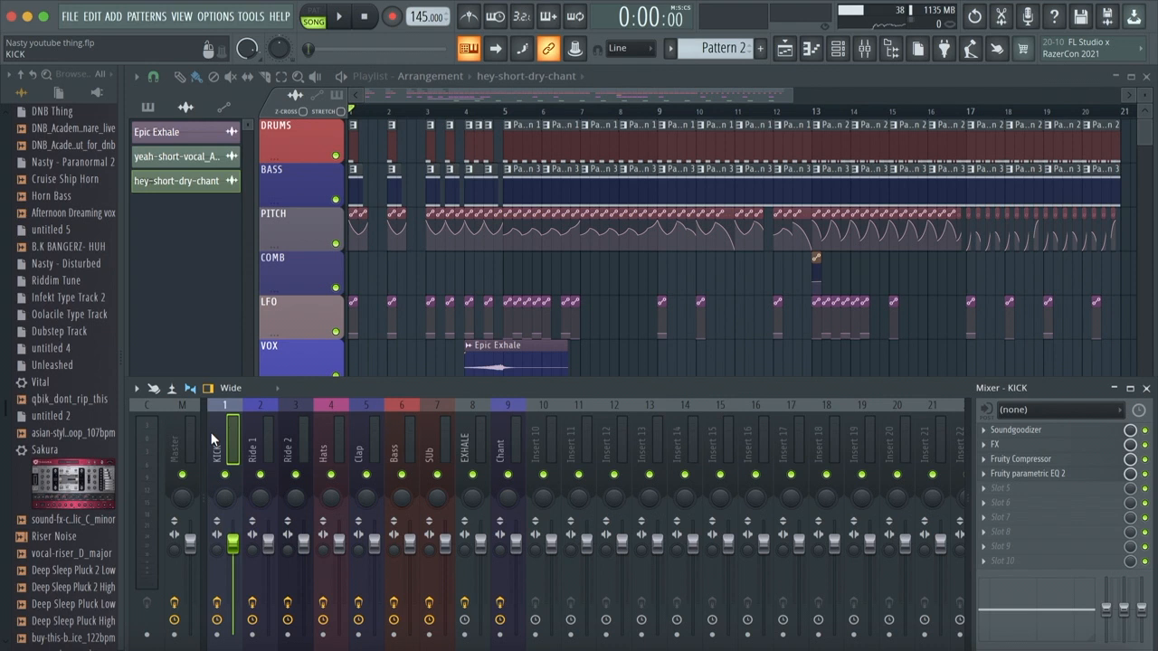
pyautogui.click(1018, 432)
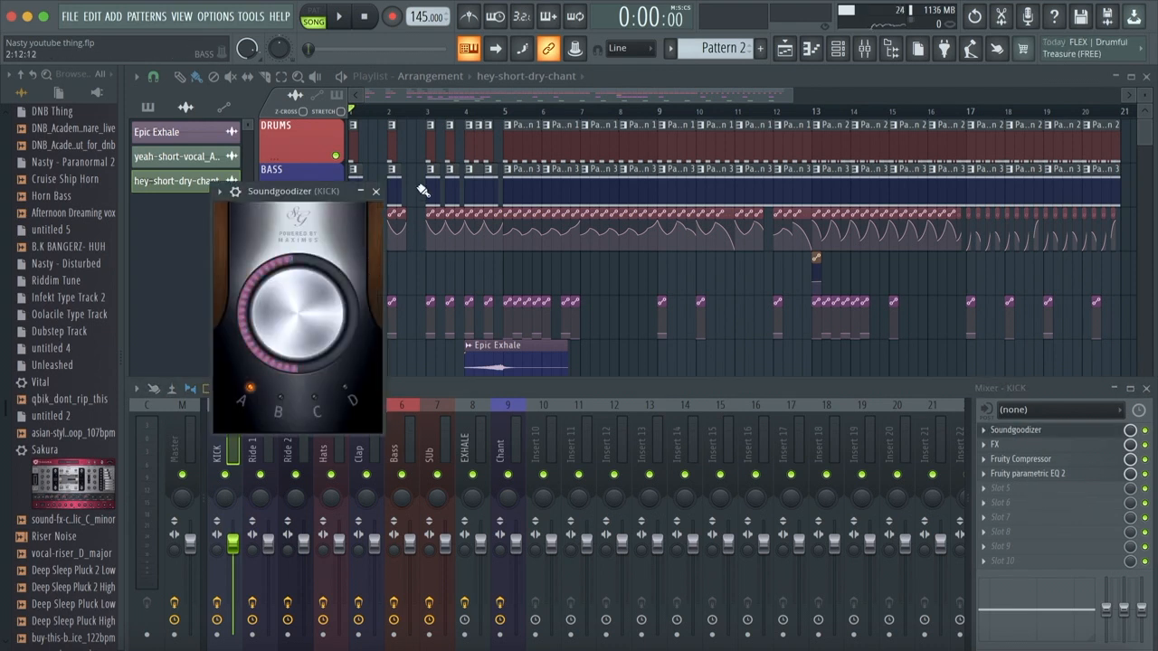
pyautogui.click(376, 191)
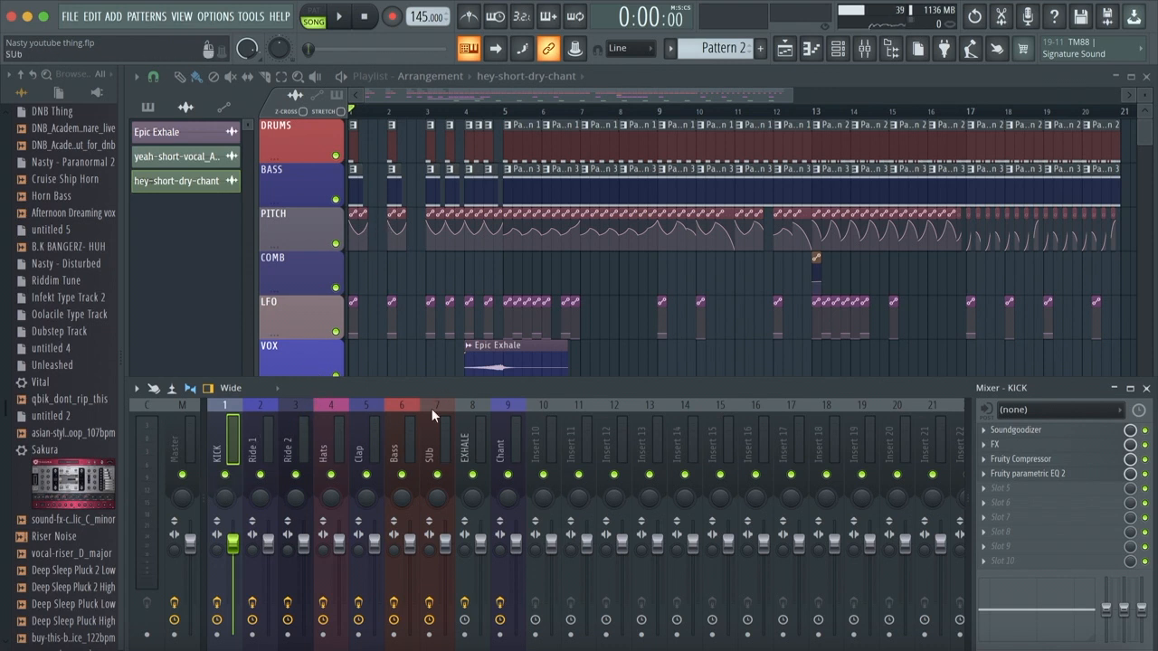
# Enlarge the mixer to show the track routing and inspect the Bass track's Fruity Limiter compression, release and sidechain settings.
pyautogui.moveTo(396, 387); pyautogui.dragTo(406, 333)
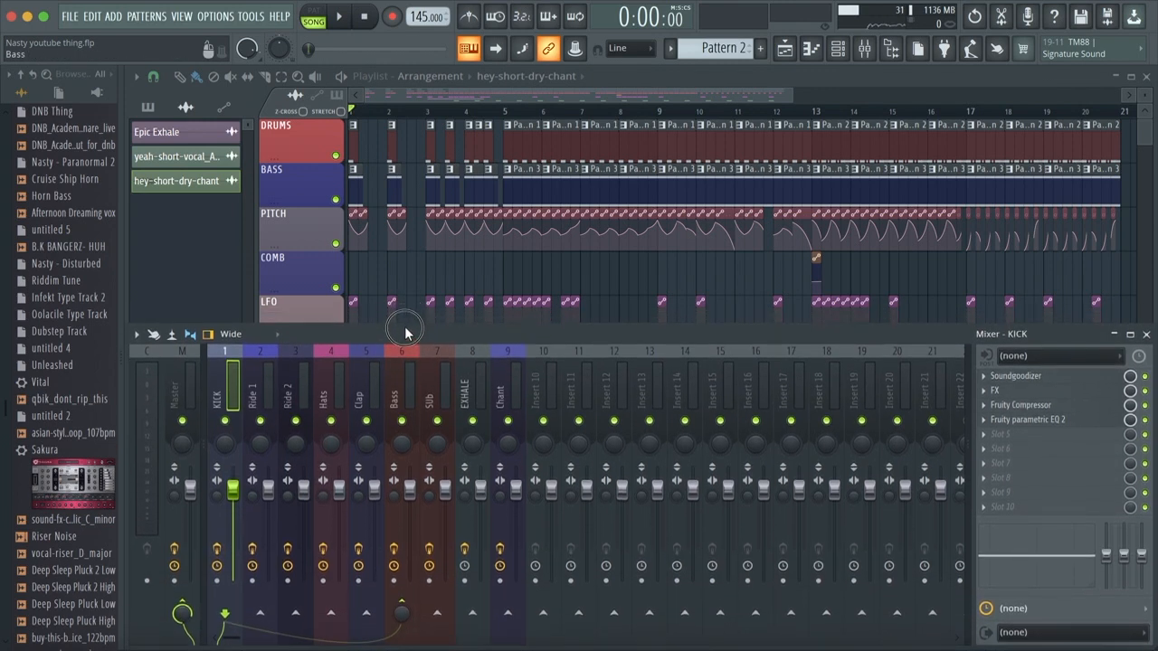
pyautogui.click(399, 372)
pyautogui.click(1013, 450)
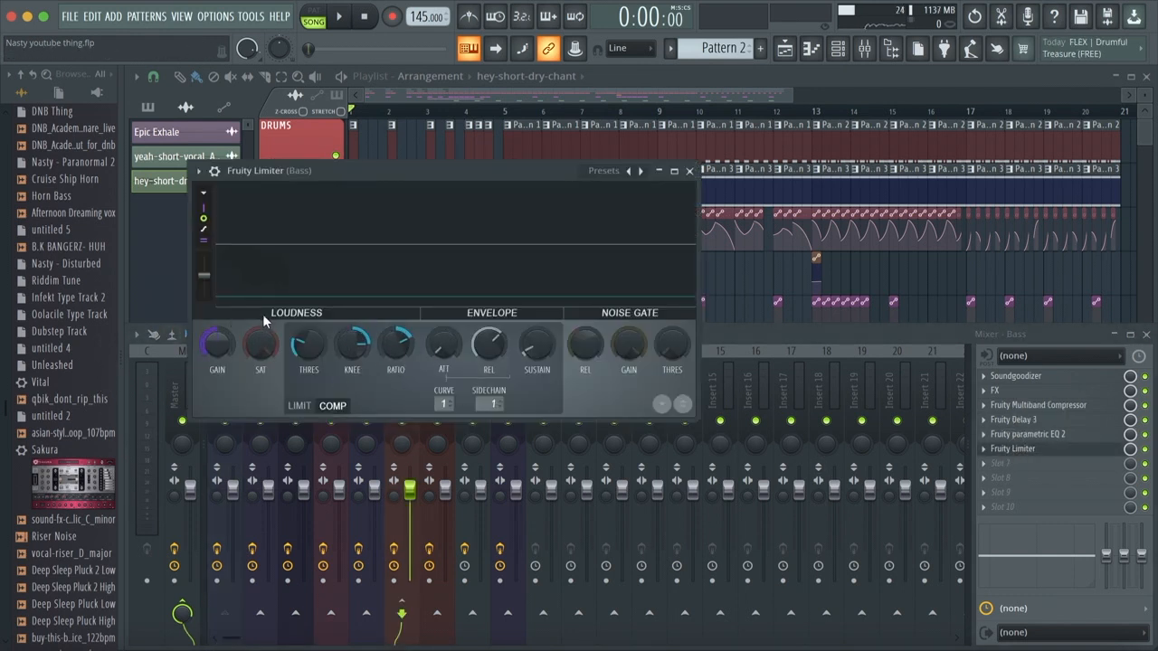
pyautogui.click(689, 170)
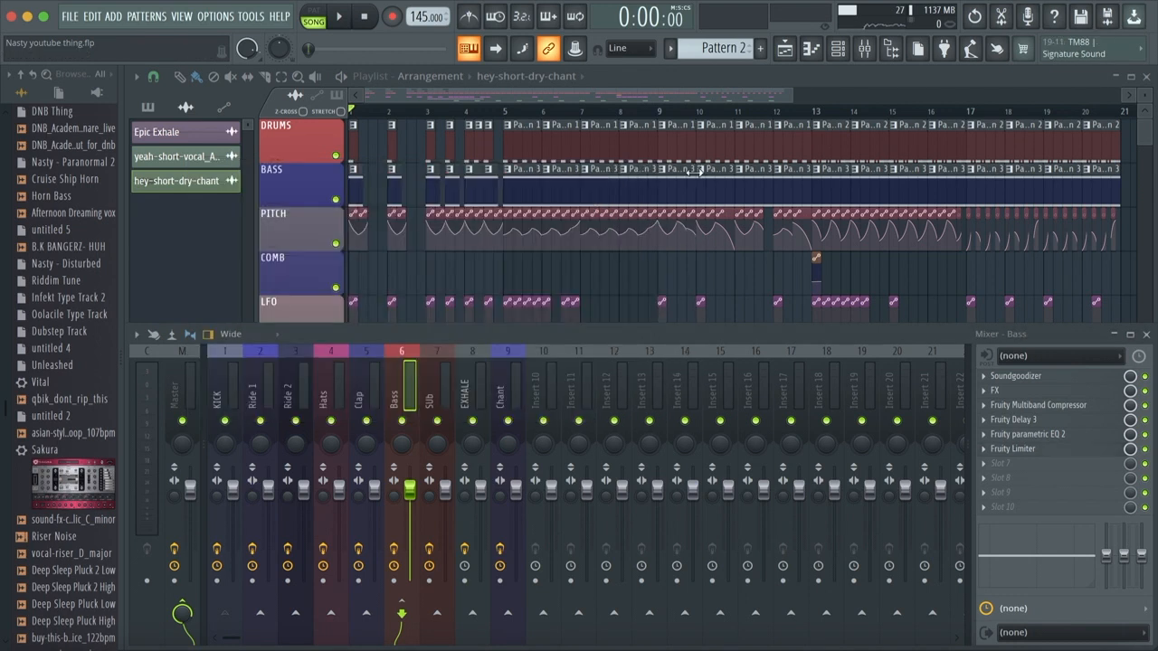
pyautogui.click(1065, 450)
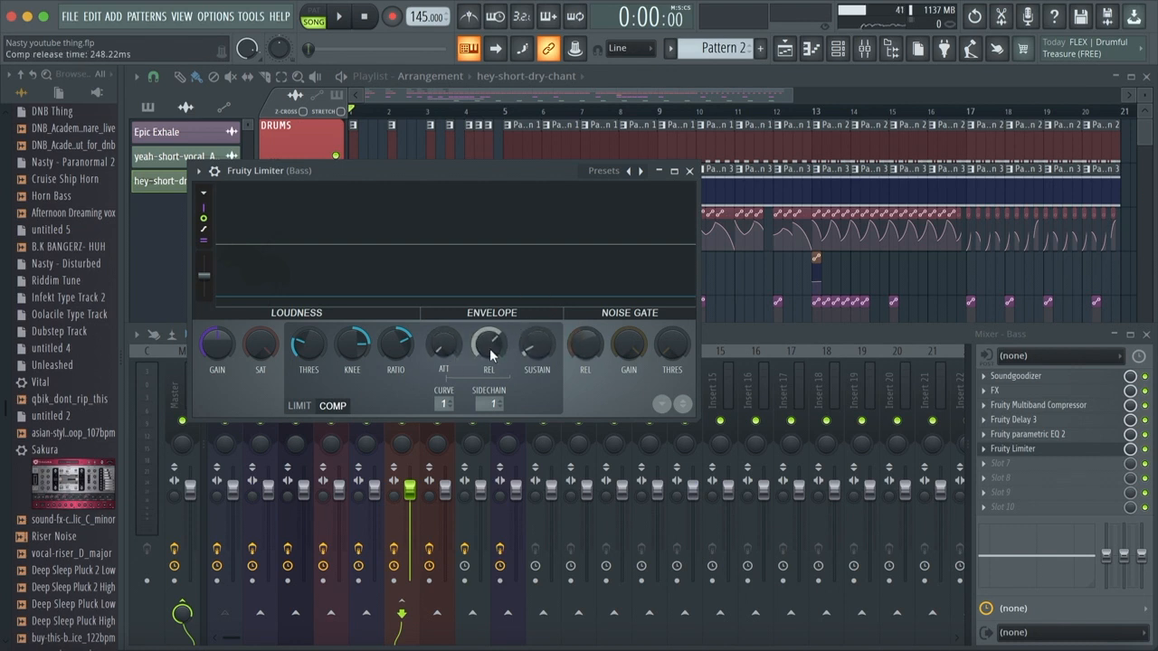
pyautogui.click(689, 170)
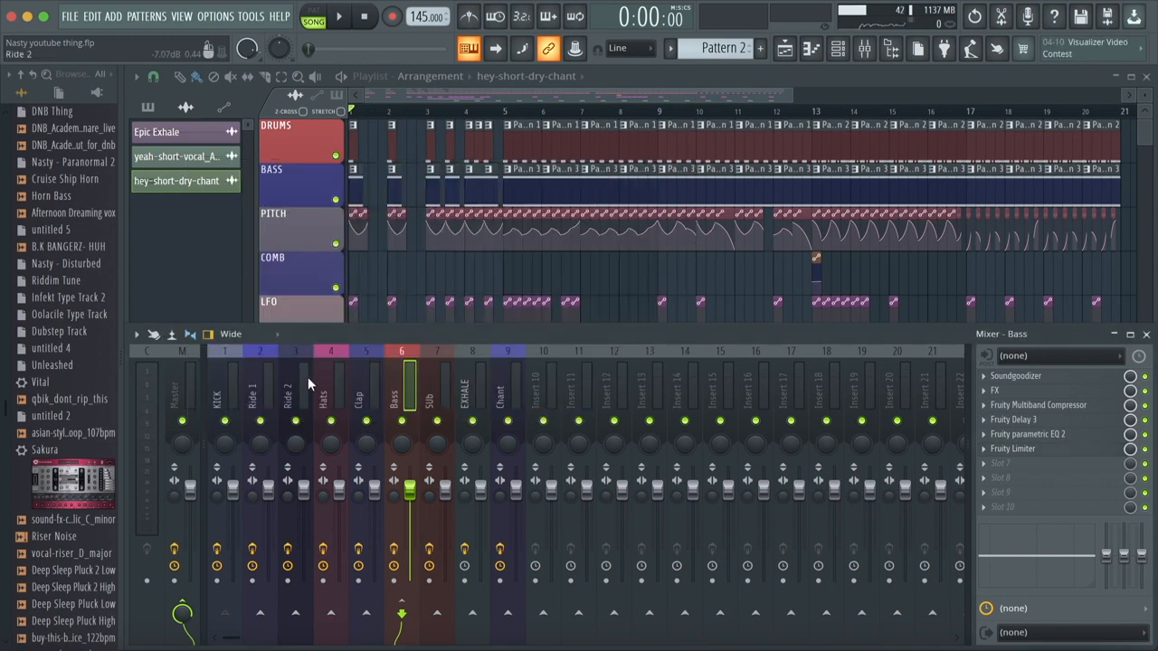
# Inspect the KICK track's FX distortion module and its Fruity parametric EQ 2 curve.
pyautogui.click(235, 386)
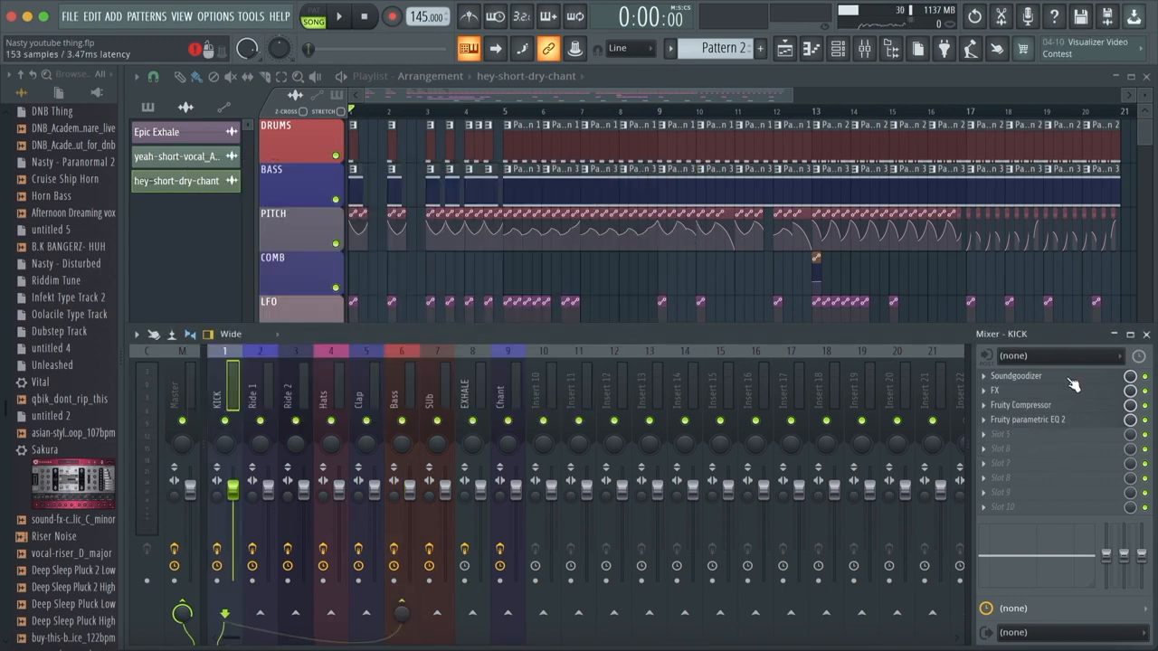
pyautogui.click(1036, 393)
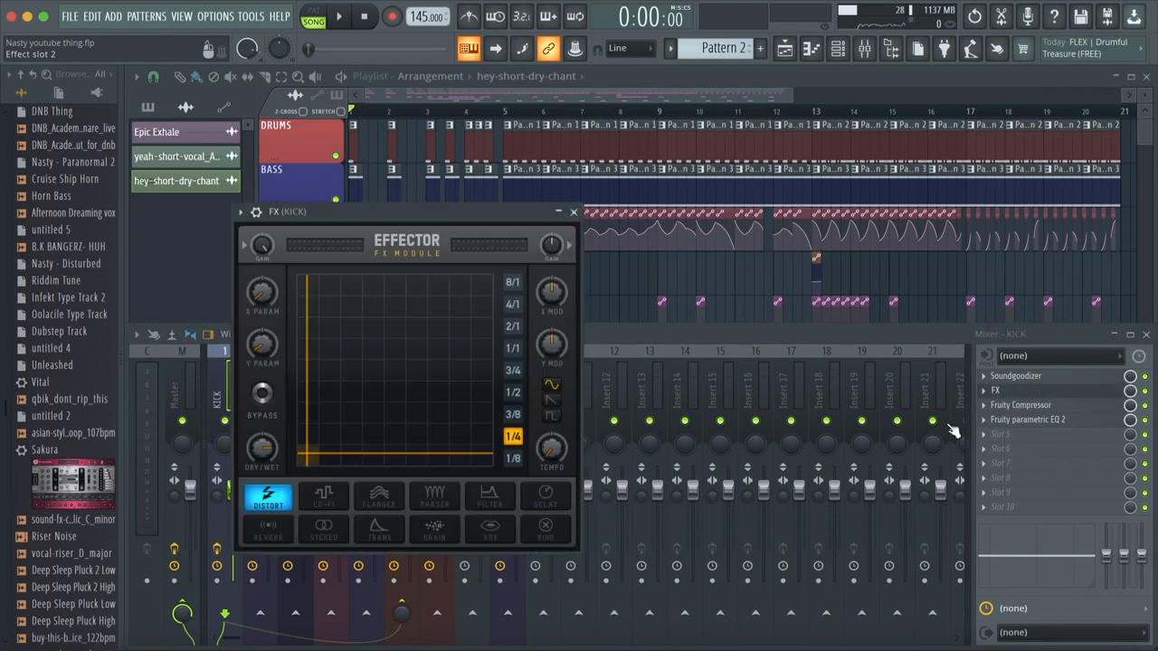
pyautogui.click(574, 213)
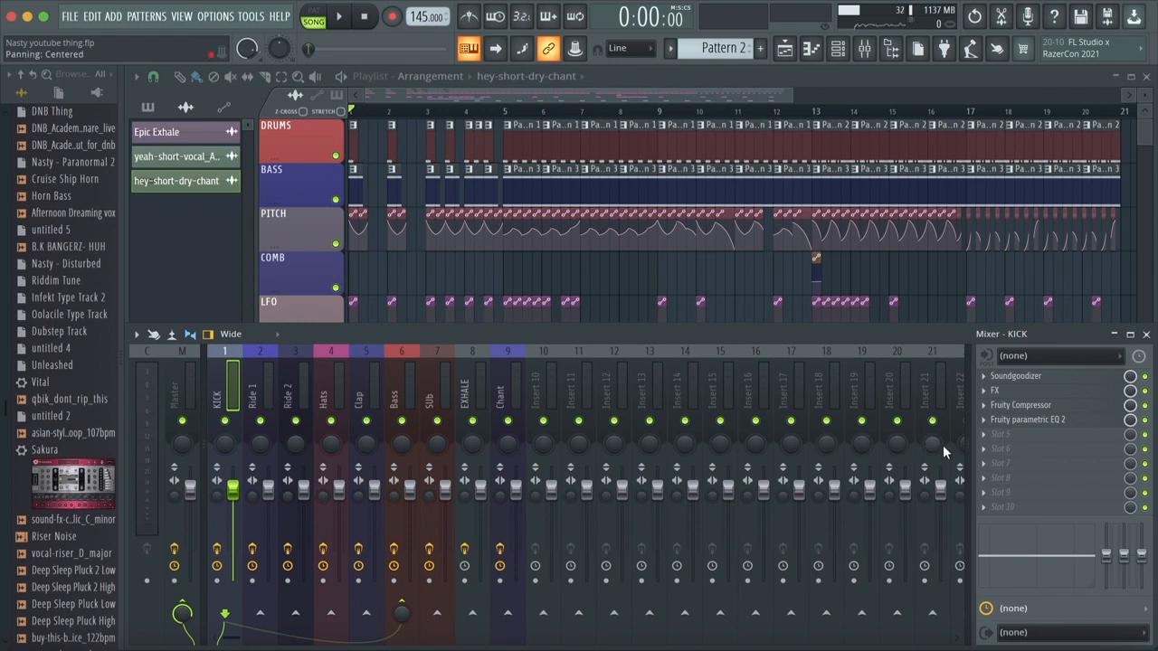
pyautogui.click(1019, 420)
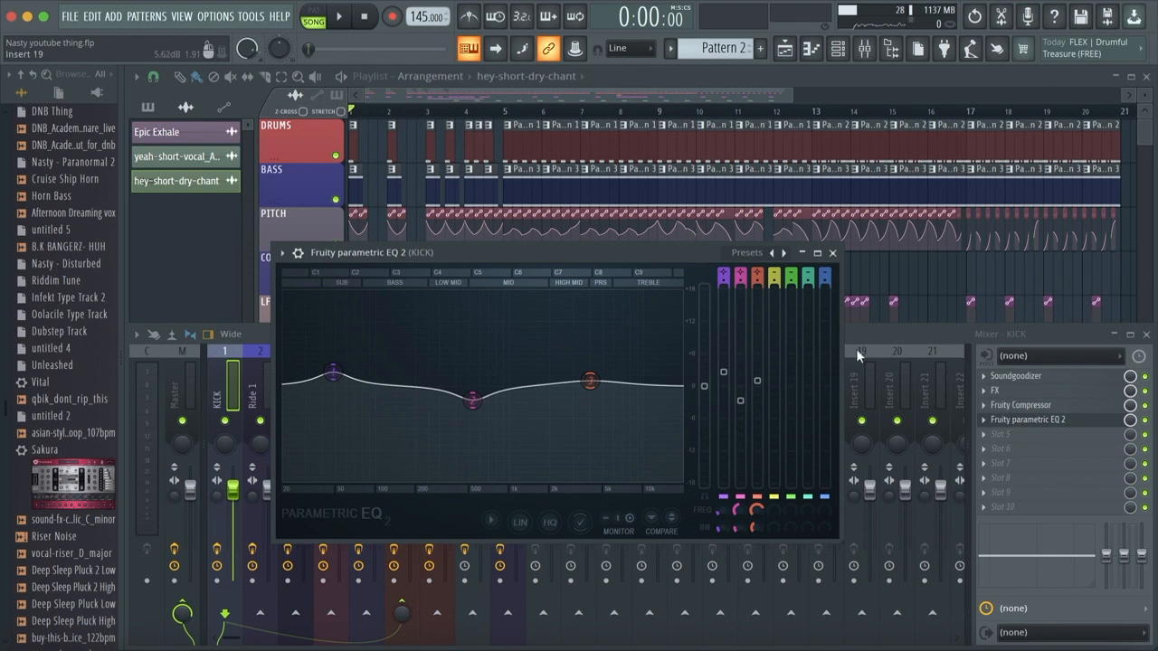
pyautogui.click(834, 255)
# Inspect the Soundgoodizer and the FX reverb module on the Ride 1 mixer track.
pyautogui.click(268, 395)
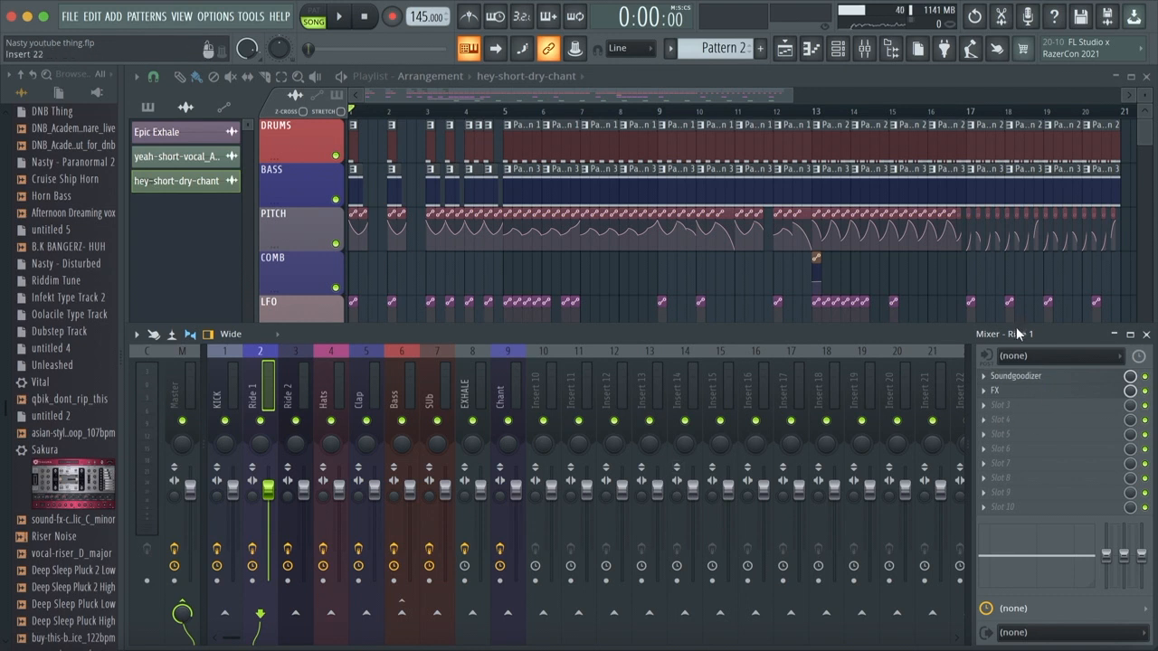
pyautogui.click(1015, 375)
pyautogui.moveTo(352, 407); pyautogui.dragTo(380, 234)
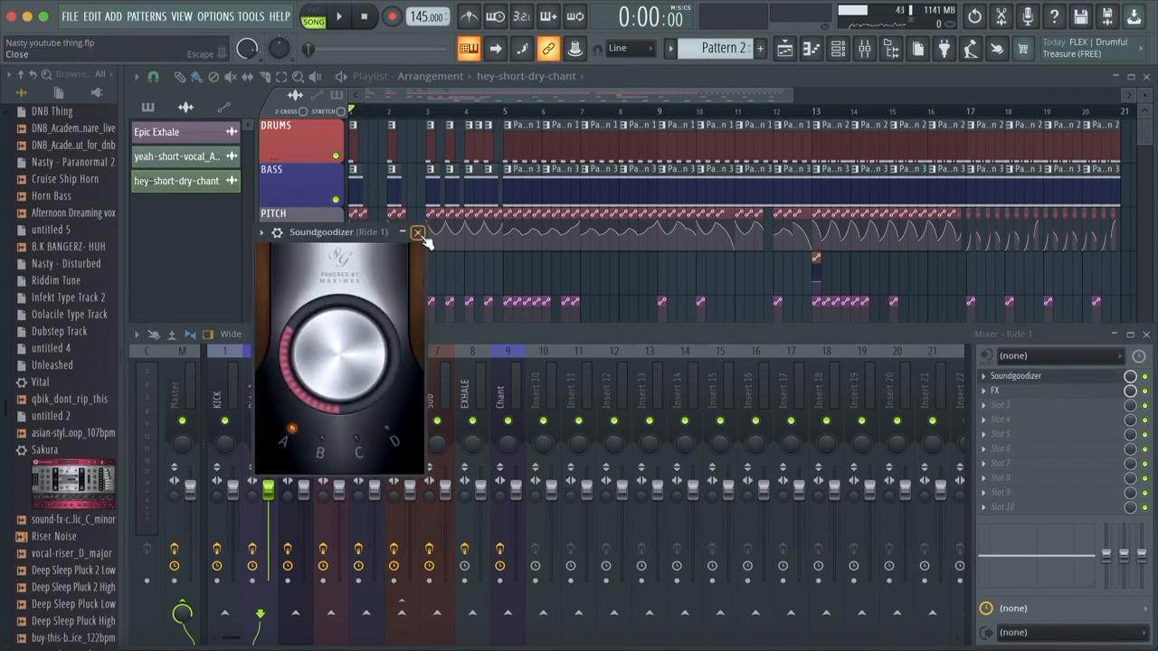
pyautogui.click(418, 232)
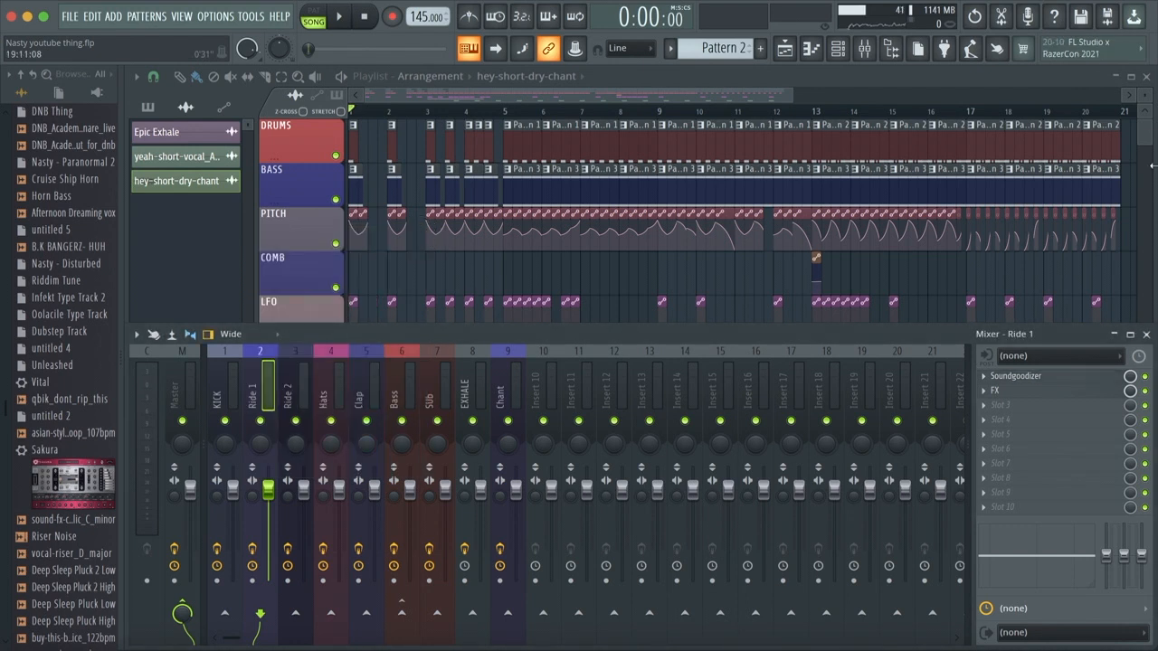
pyautogui.click(1013, 391)
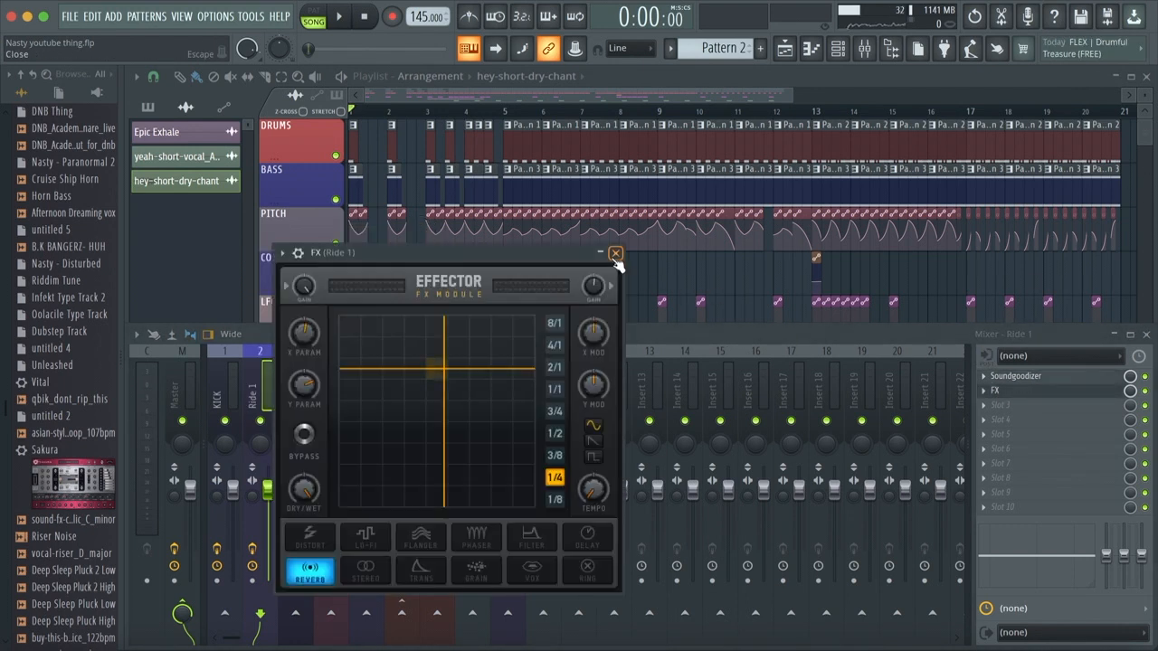
pyautogui.click(615, 252)
# Check the effect slots of the Ride 2 and Hats mixer tracks and inspect the Clap track's Fruity parametric EQ 2 curve.
pyautogui.click(283, 376)
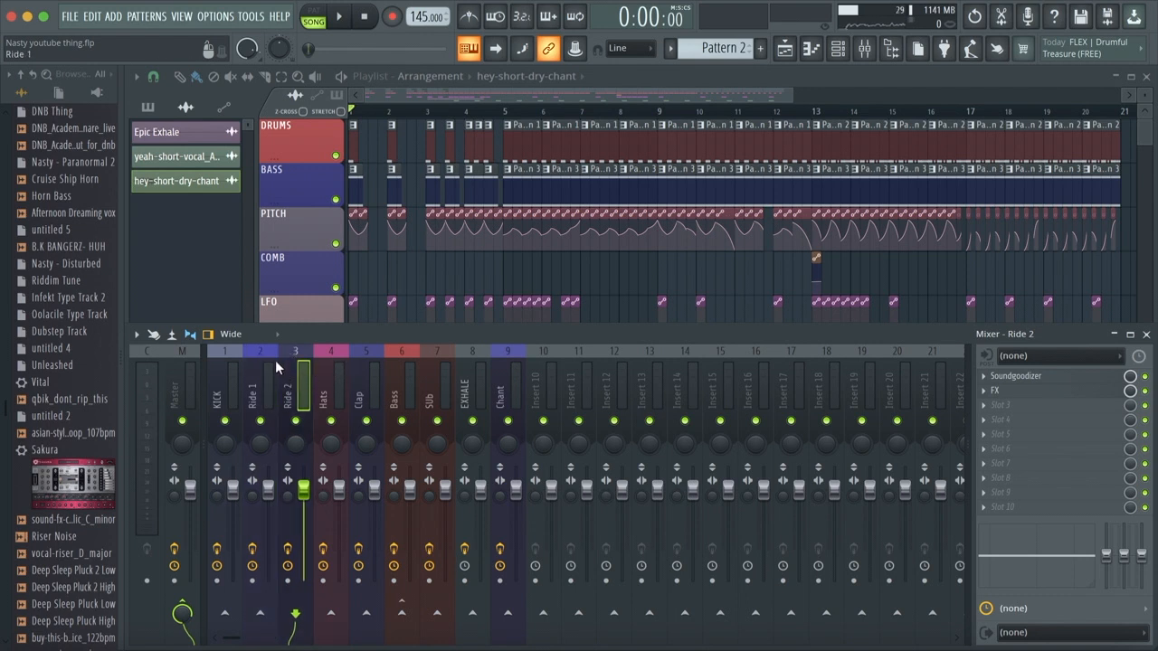
pyautogui.click(327, 385)
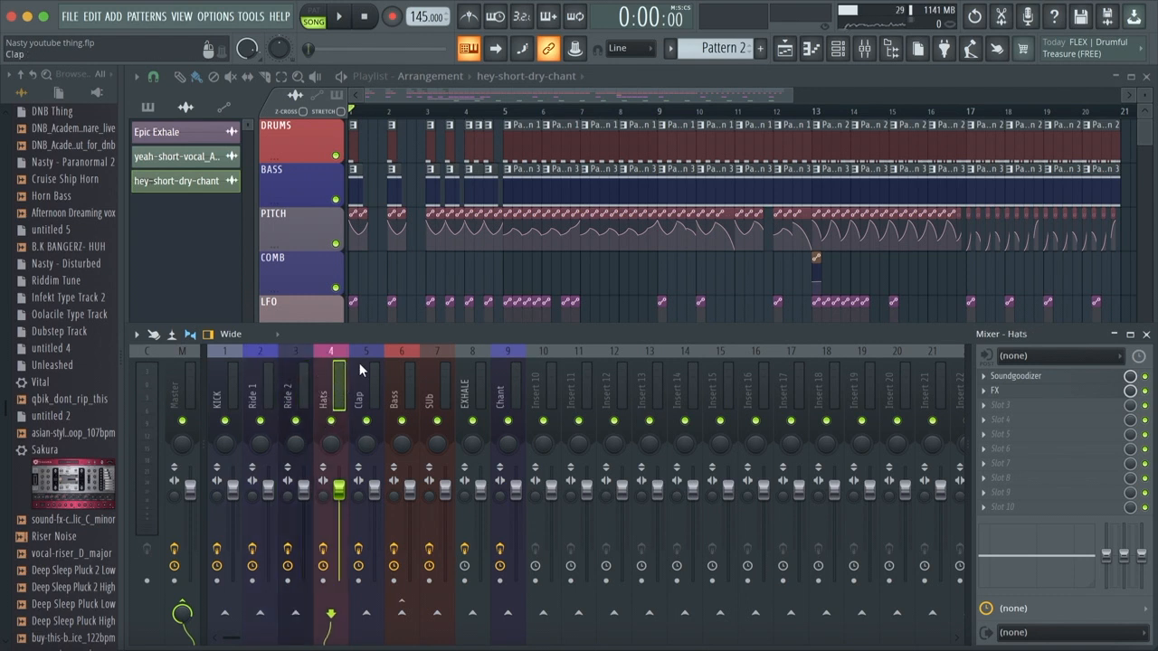
pyautogui.click(364, 371)
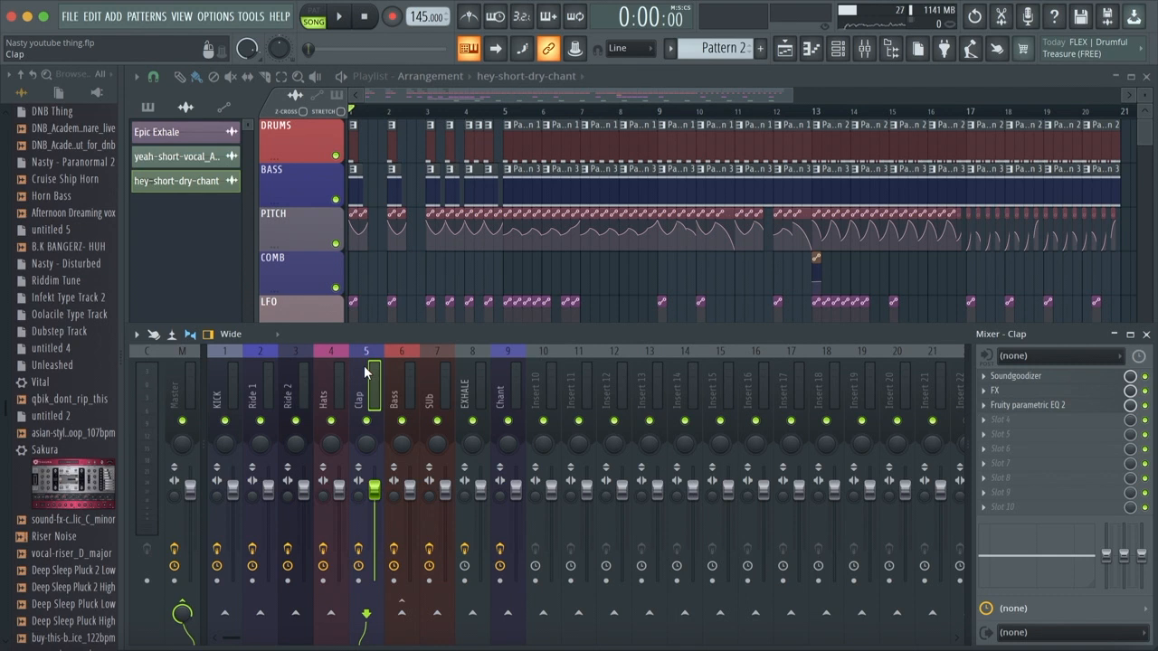
pyautogui.click(1017, 404)
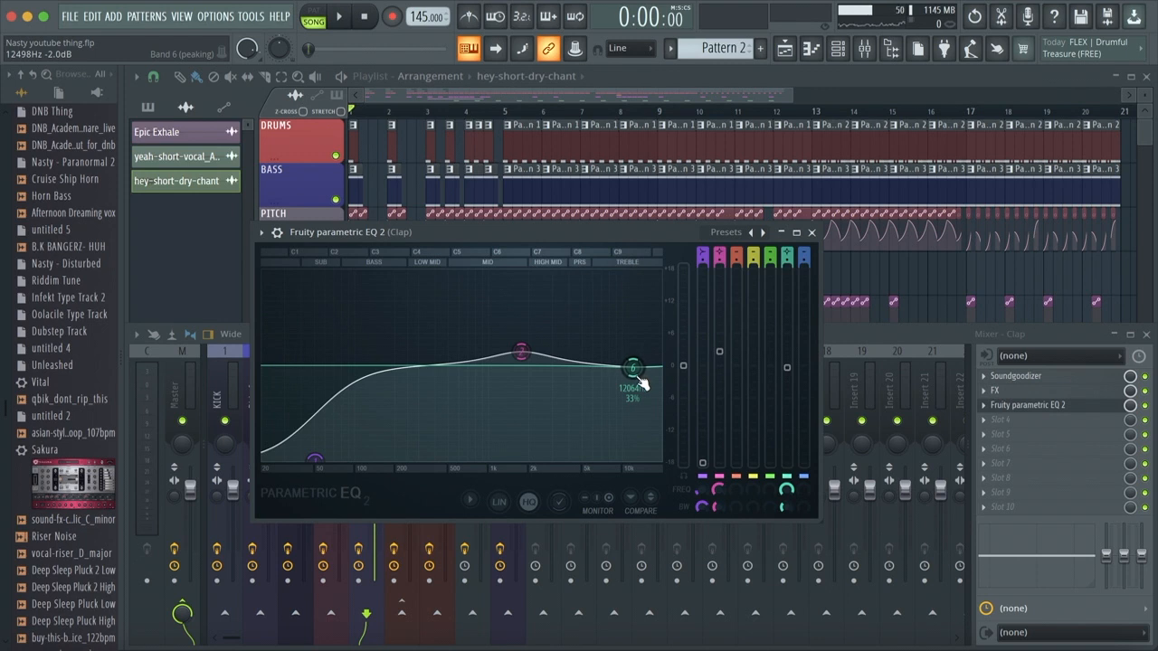
pyautogui.click(813, 233)
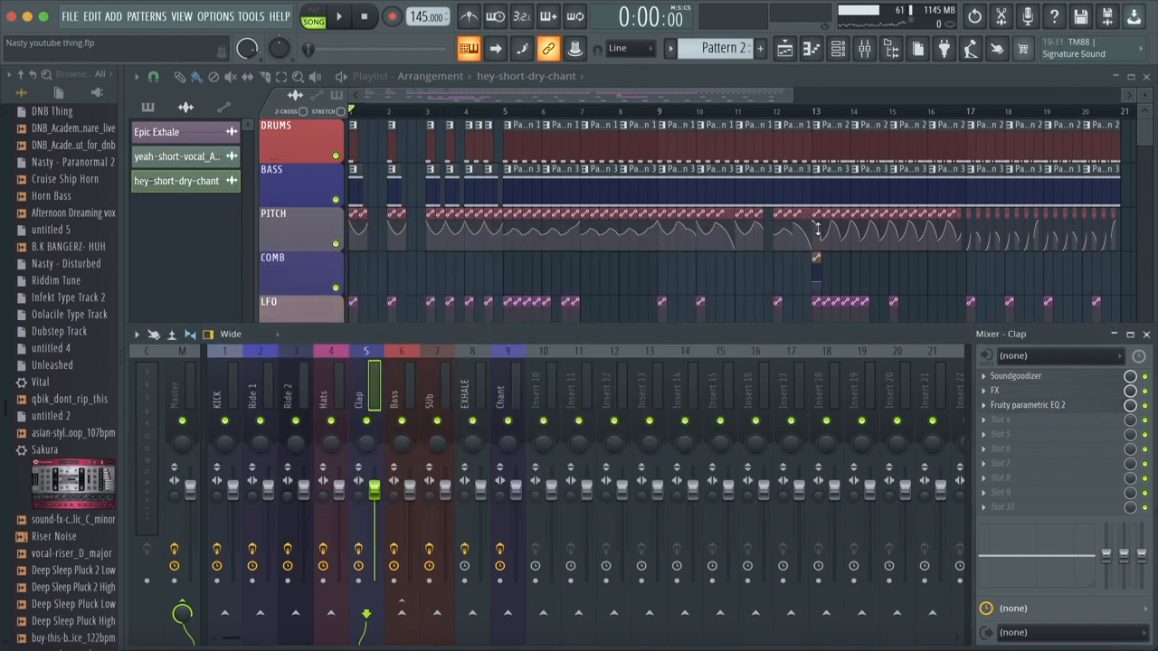
# Inspect the FX reverb module and the Fruity Multiband Compressor settings on the Bass mixer track.
pyautogui.click(398, 384)
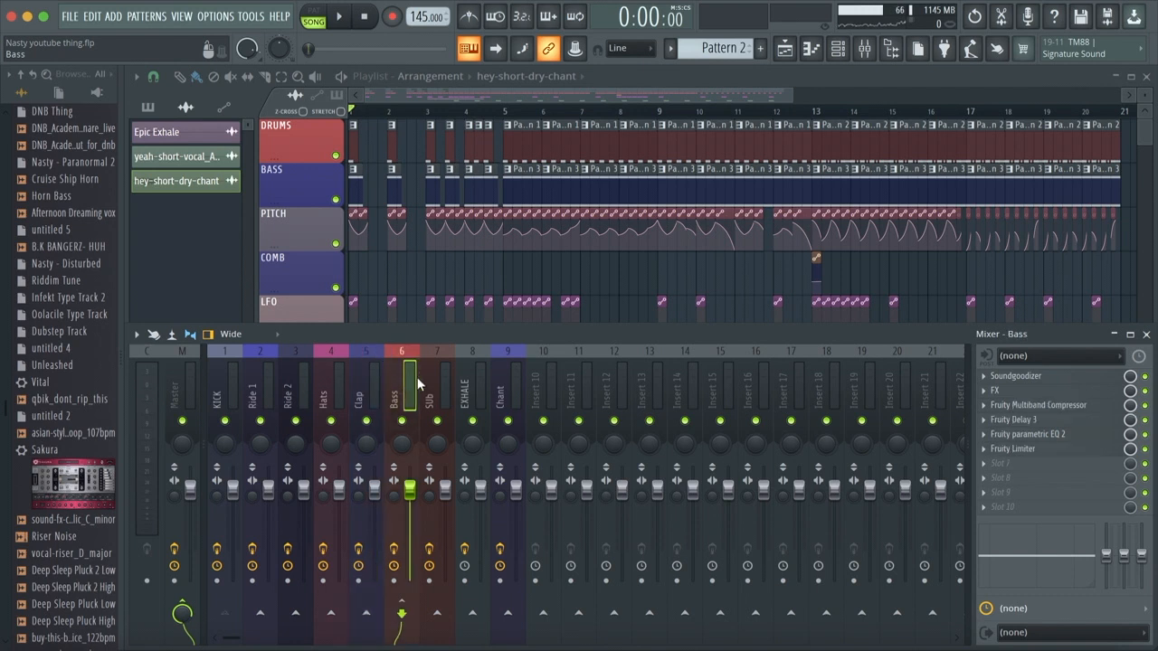
pyautogui.click(1023, 397)
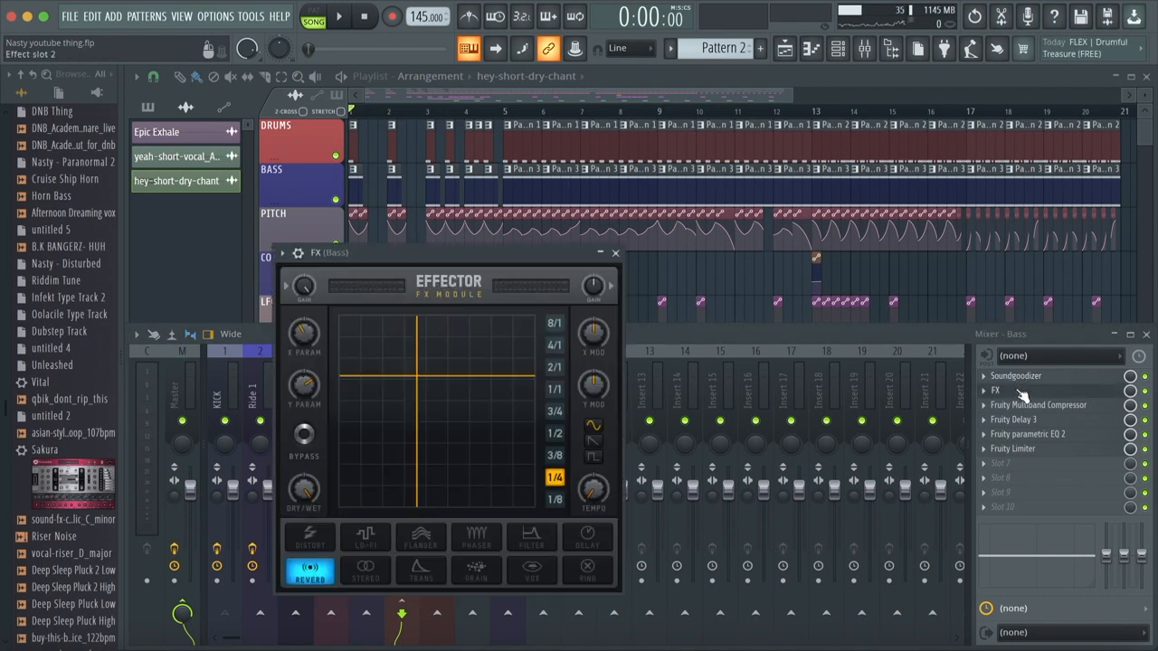
pyautogui.click(616, 254)
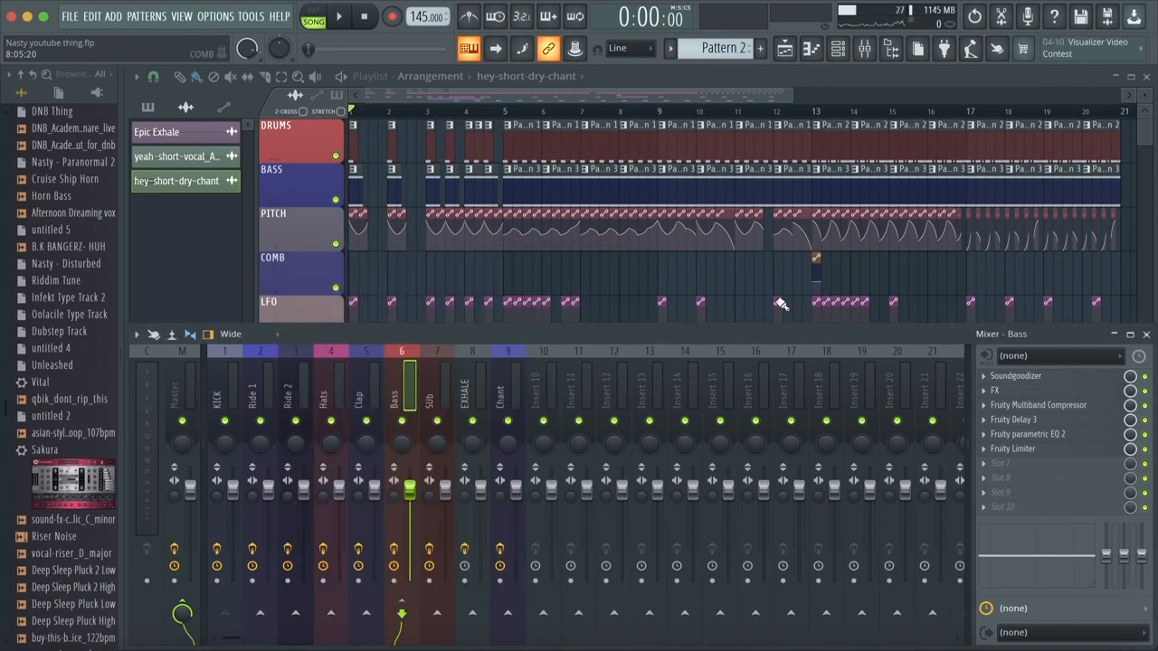
pyautogui.click(1032, 405)
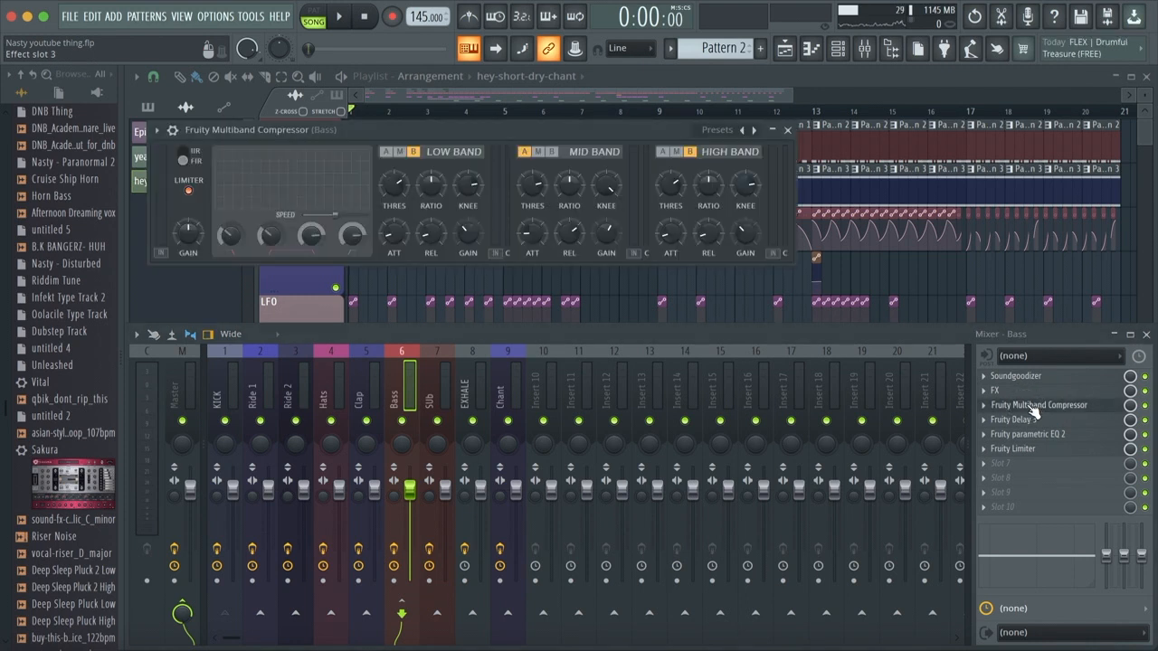
pyautogui.click(790, 131)
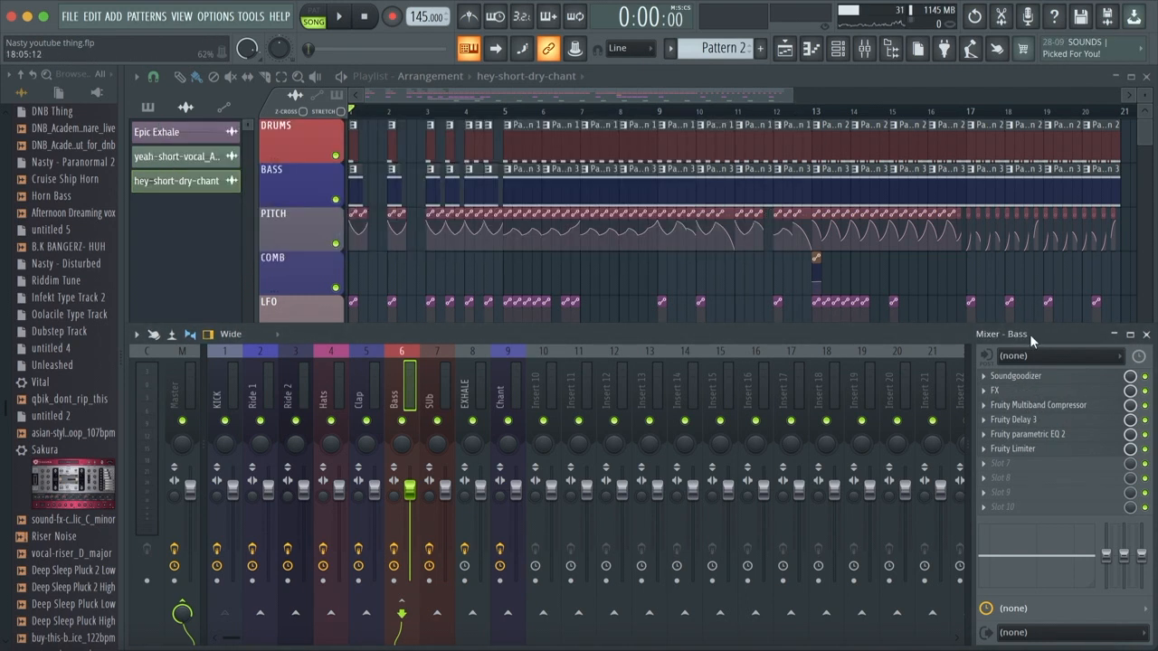
# Inspect the Bass track's Fruity Delay 3, Fruity parametric EQ 2 and Fruity Limiter settings.
pyautogui.click(1041, 427)
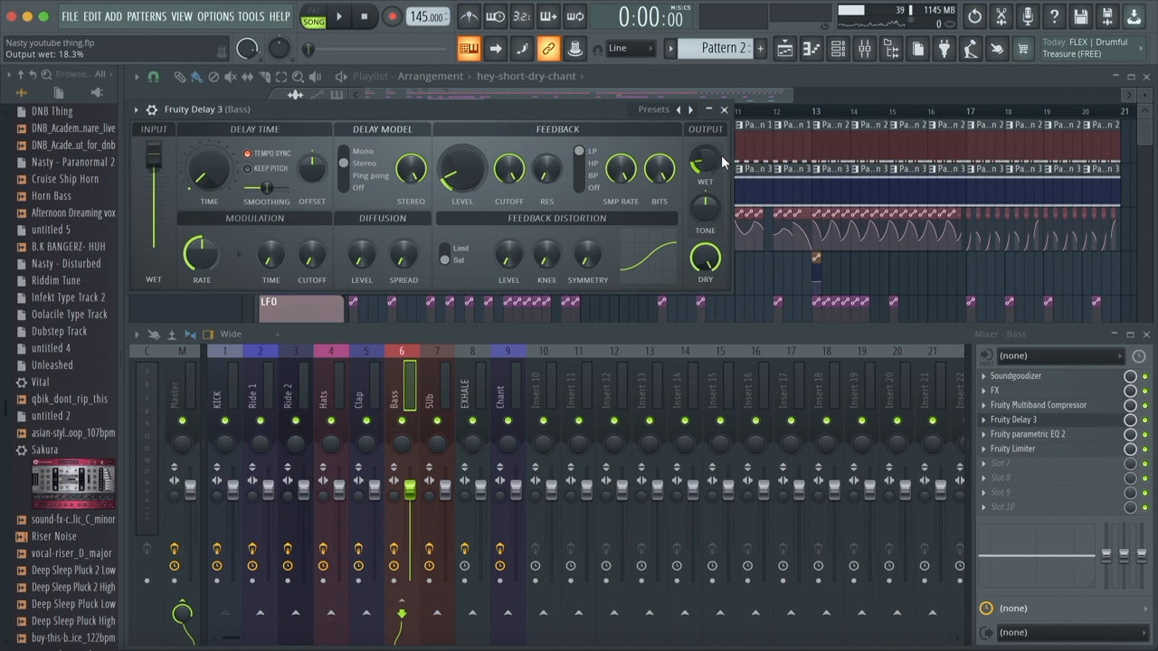
pyautogui.click(724, 109)
pyautogui.click(1015, 435)
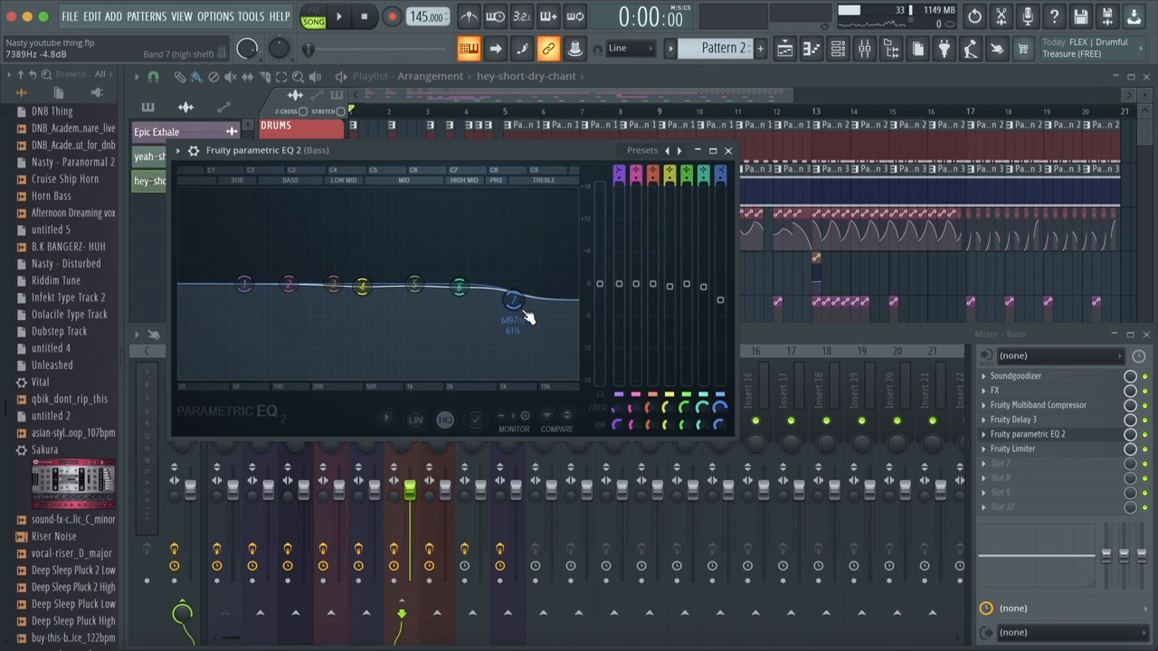
pyautogui.click(728, 151)
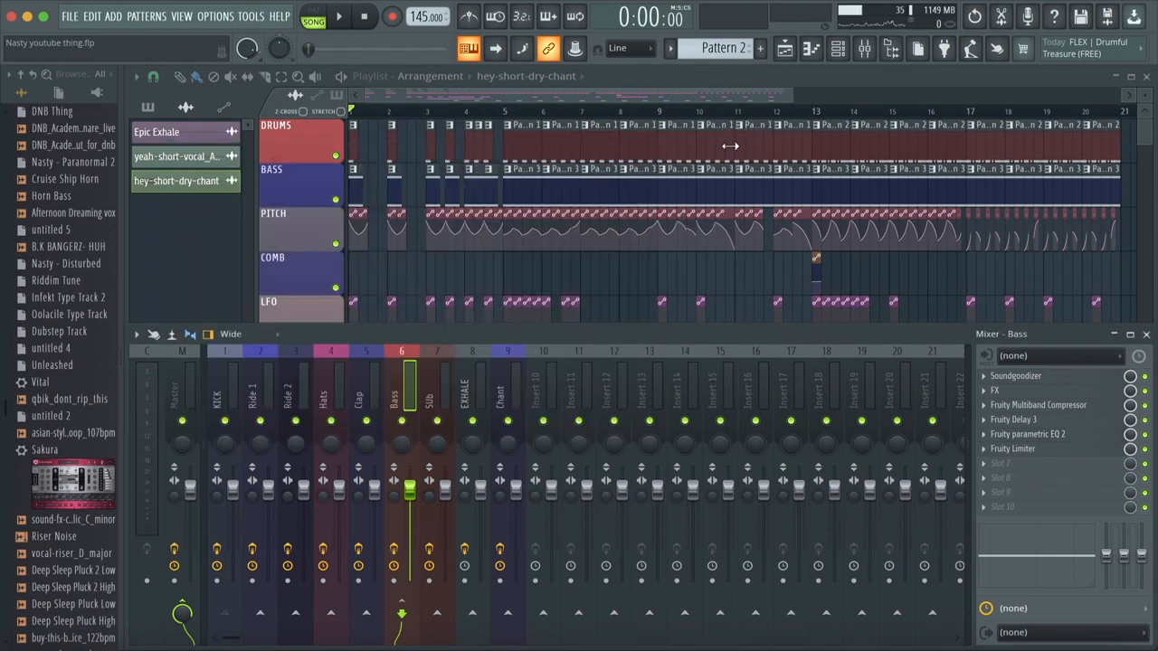
pyautogui.click(1030, 455)
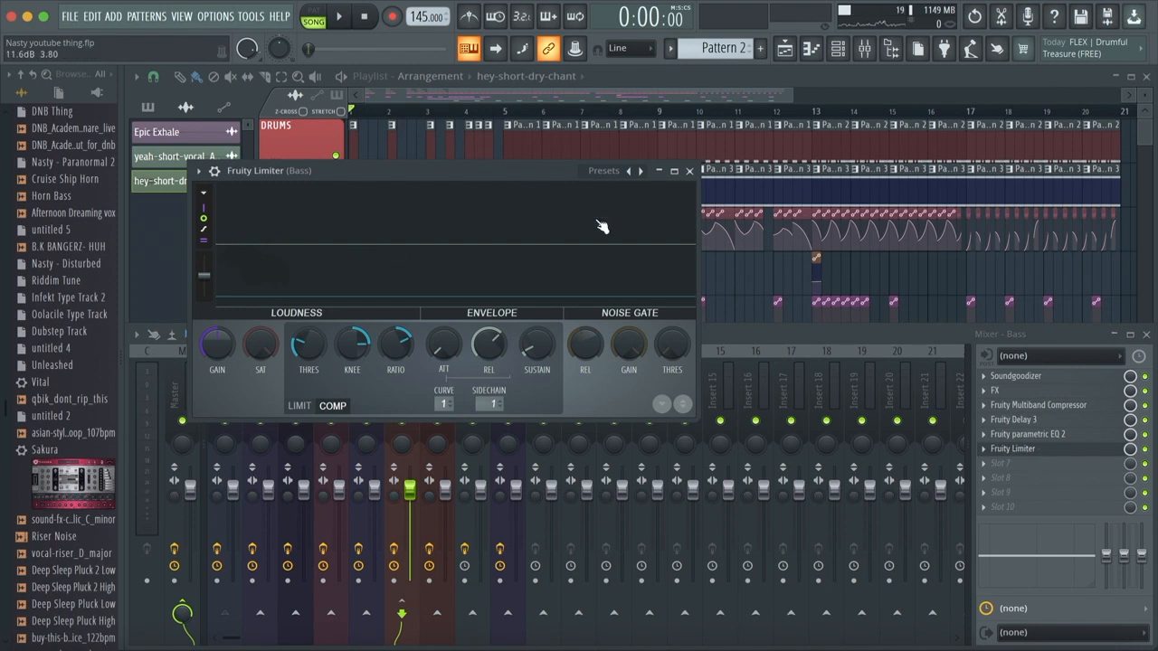
pyautogui.click(690, 170)
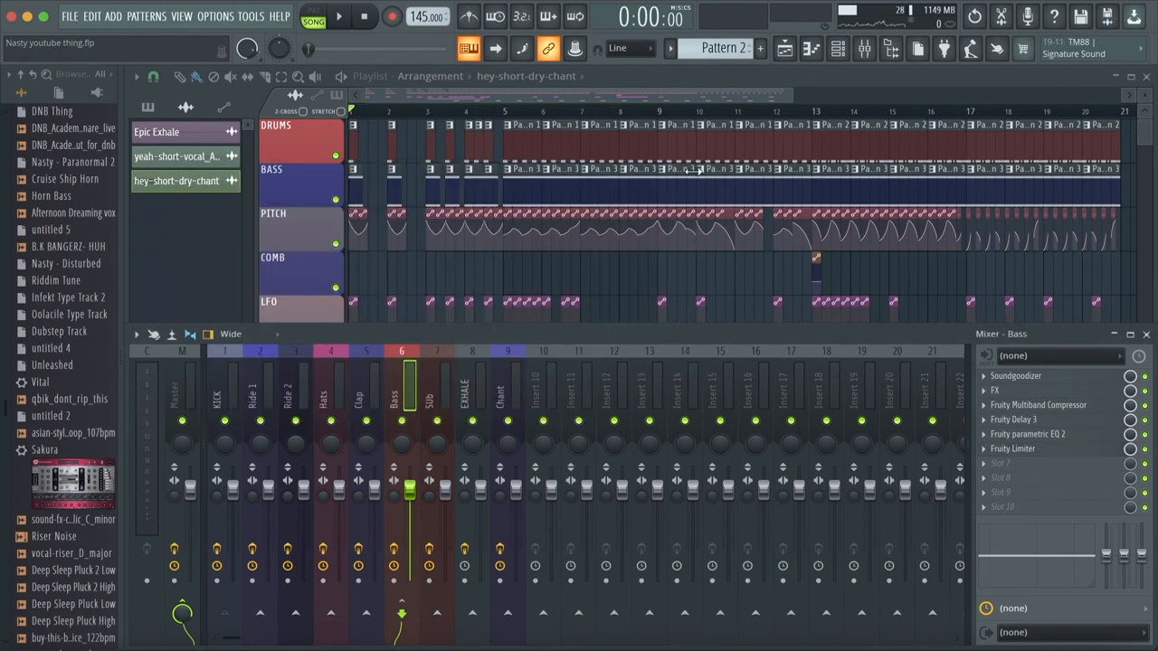
# Inspect the SUb track's Soundgoodizer and FX distortion module, and check the effect slots of the EXHALE and Chant tracks.
pyautogui.click(432, 389)
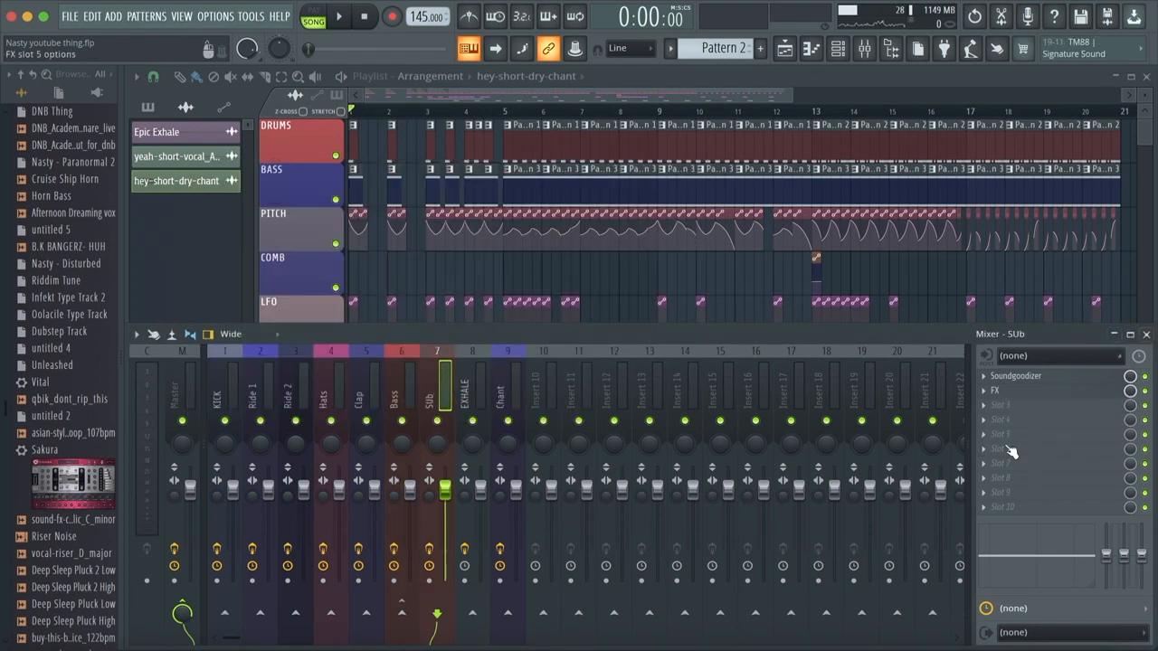
pyautogui.click(1014, 376)
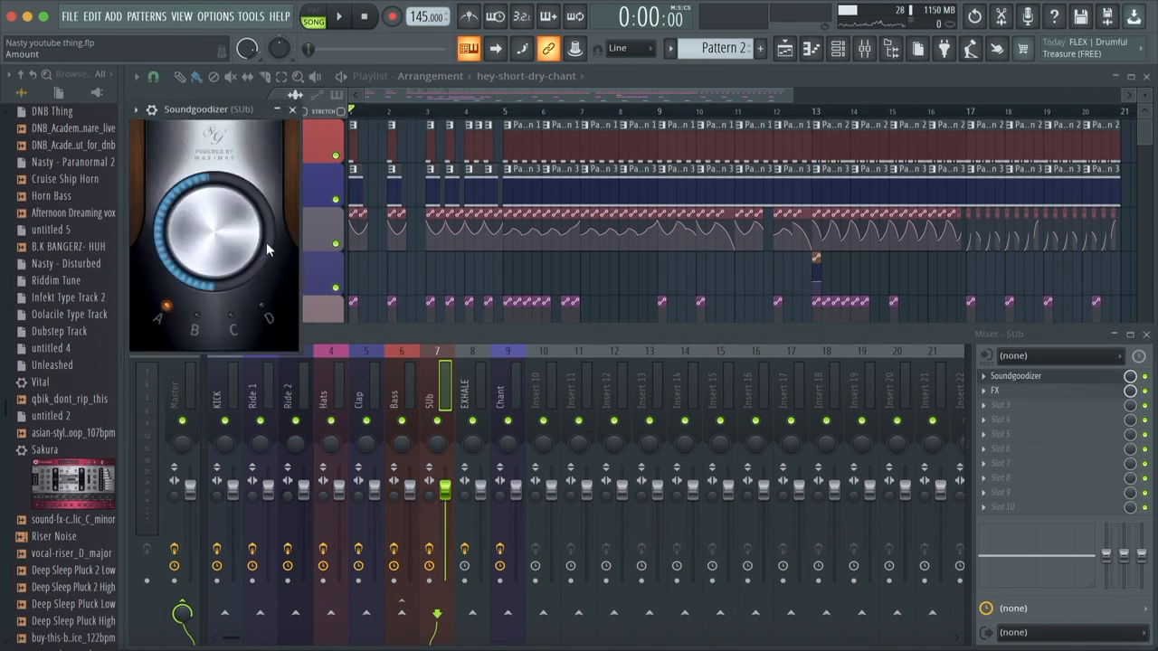
pyautogui.click(292, 109)
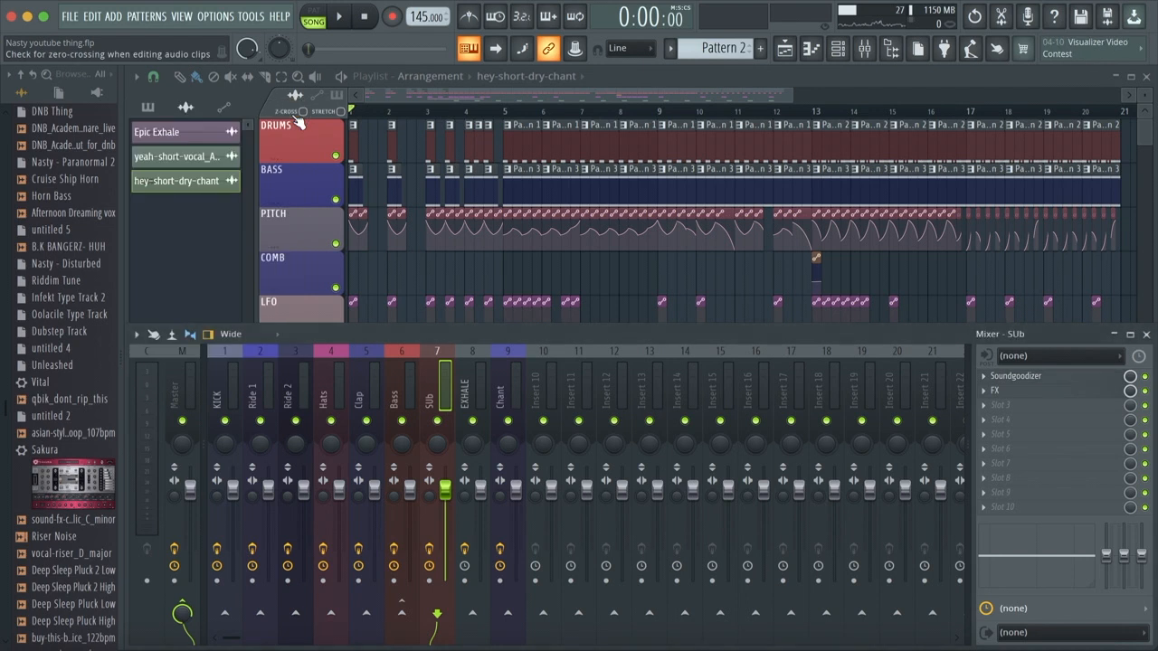
pyautogui.click(1011, 393)
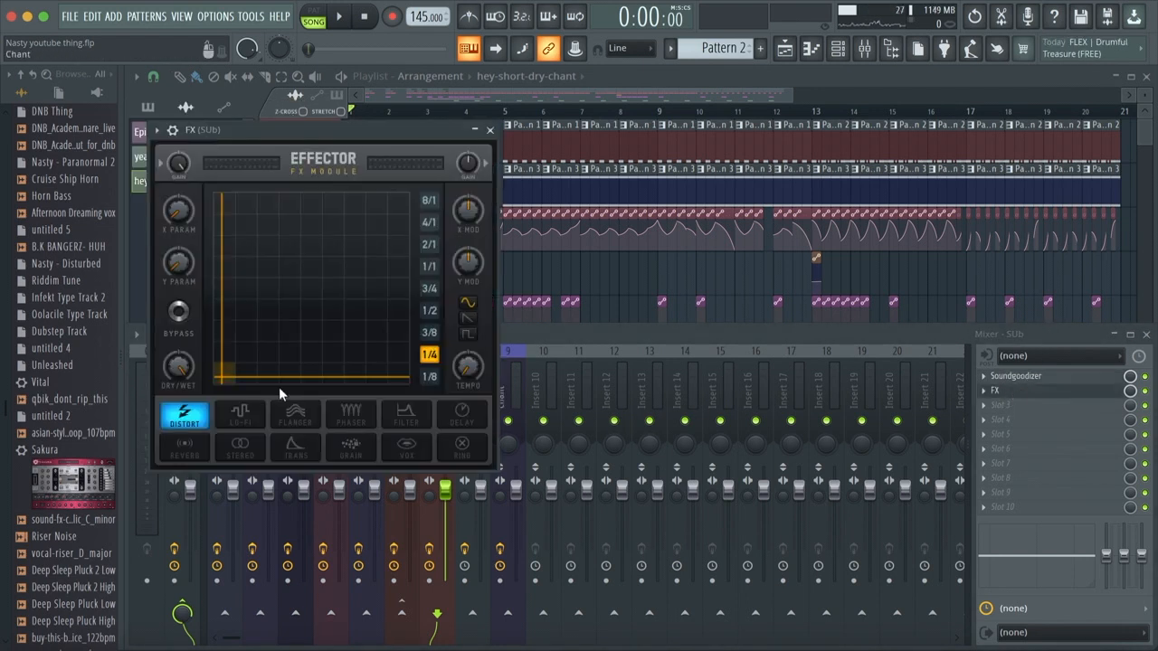
pyautogui.click(490, 131)
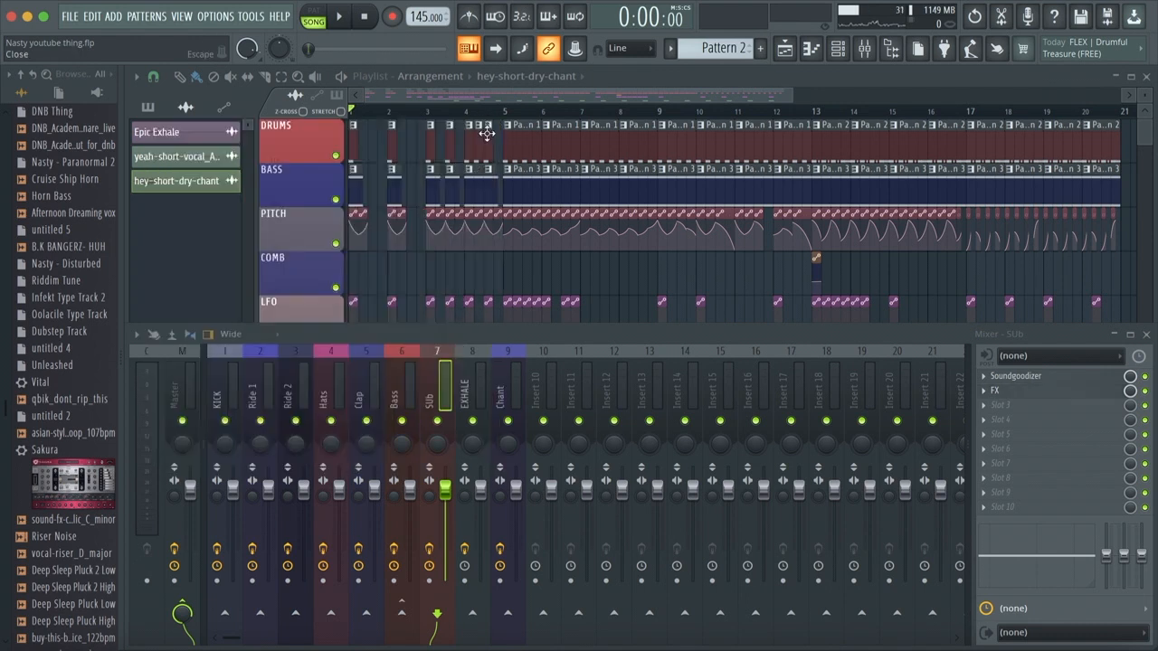
pyautogui.click(482, 381)
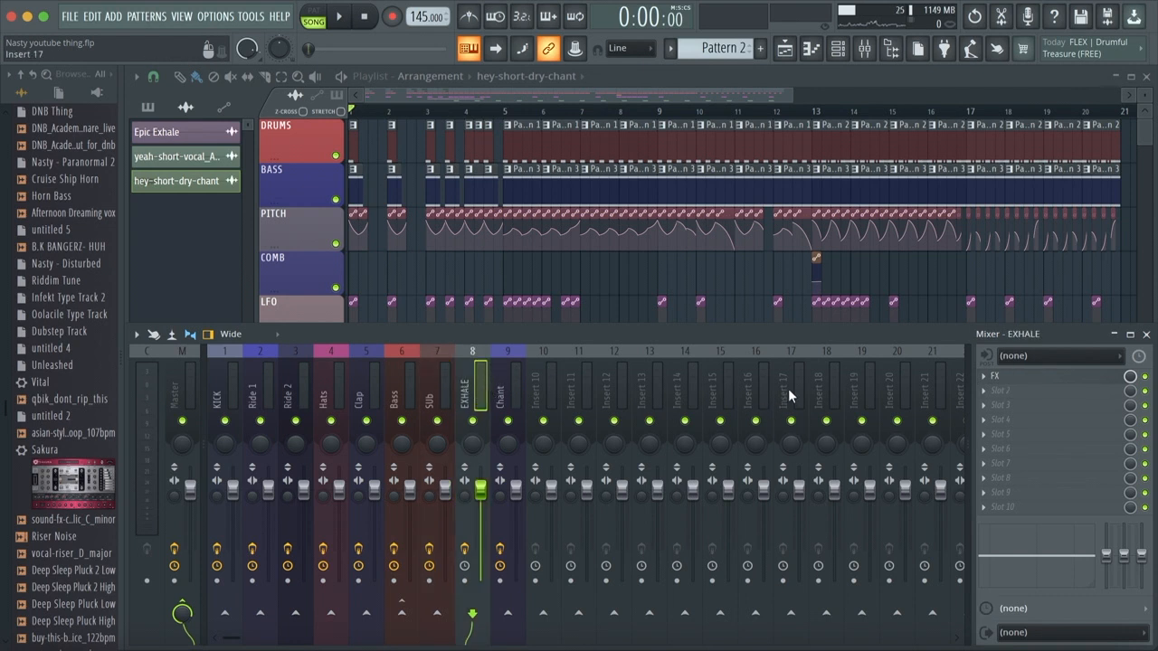
pyautogui.click(497, 385)
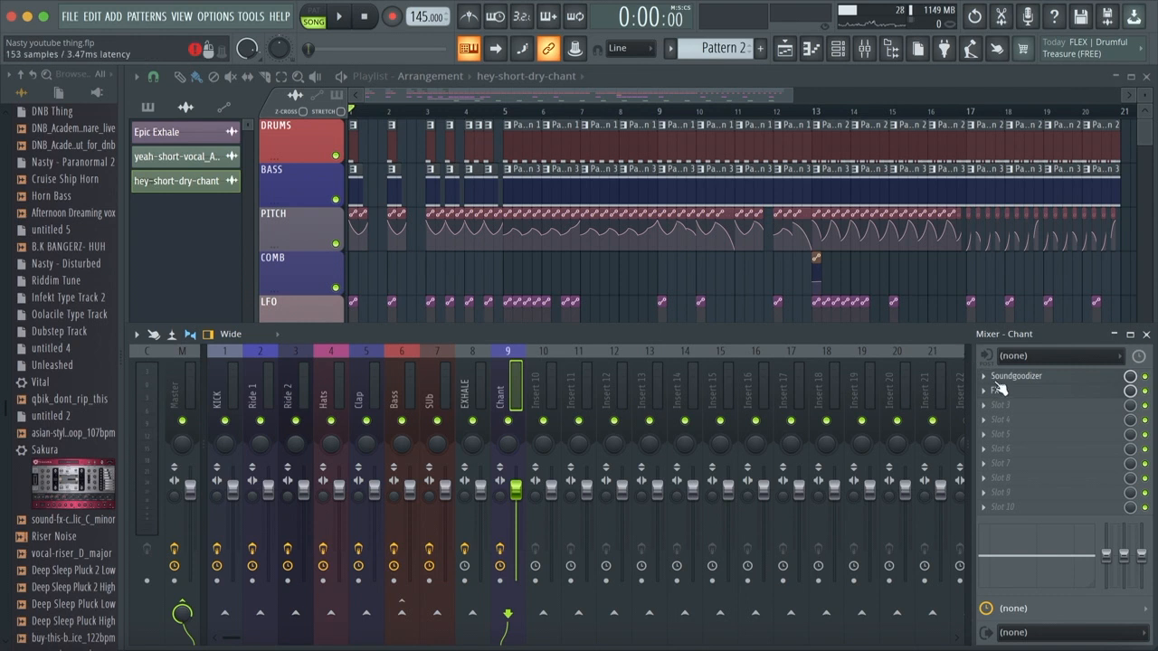
# Add a Frequency Splitter to the first effect slot of the Master track.
pyautogui.click(192, 367)
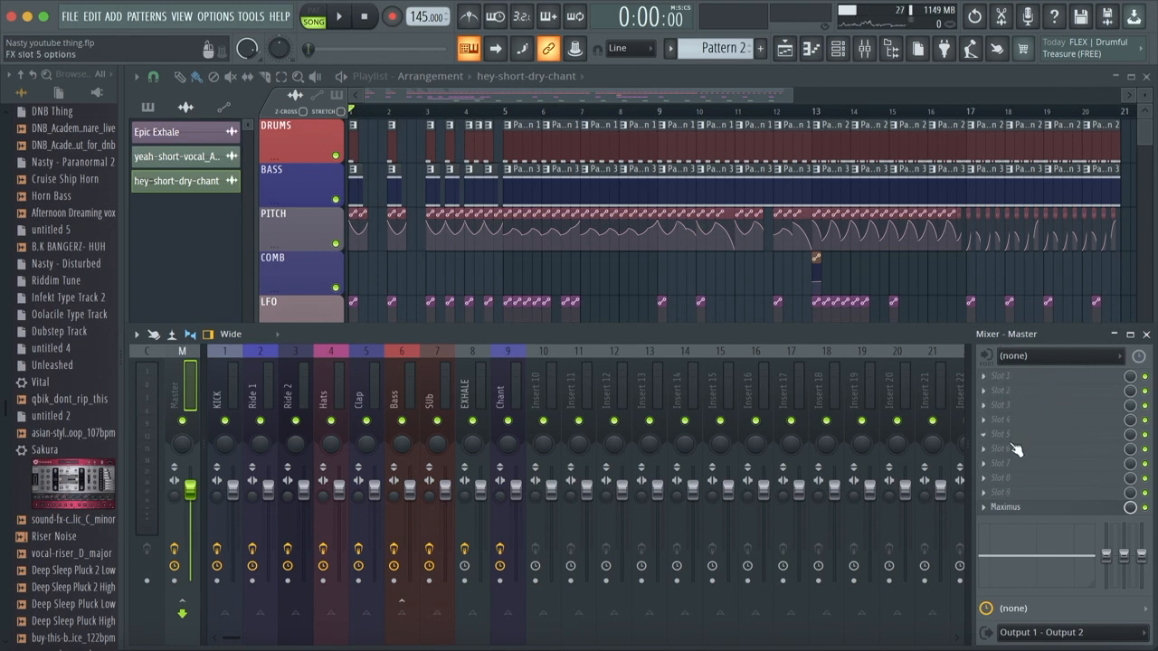
pyautogui.click(1002, 381)
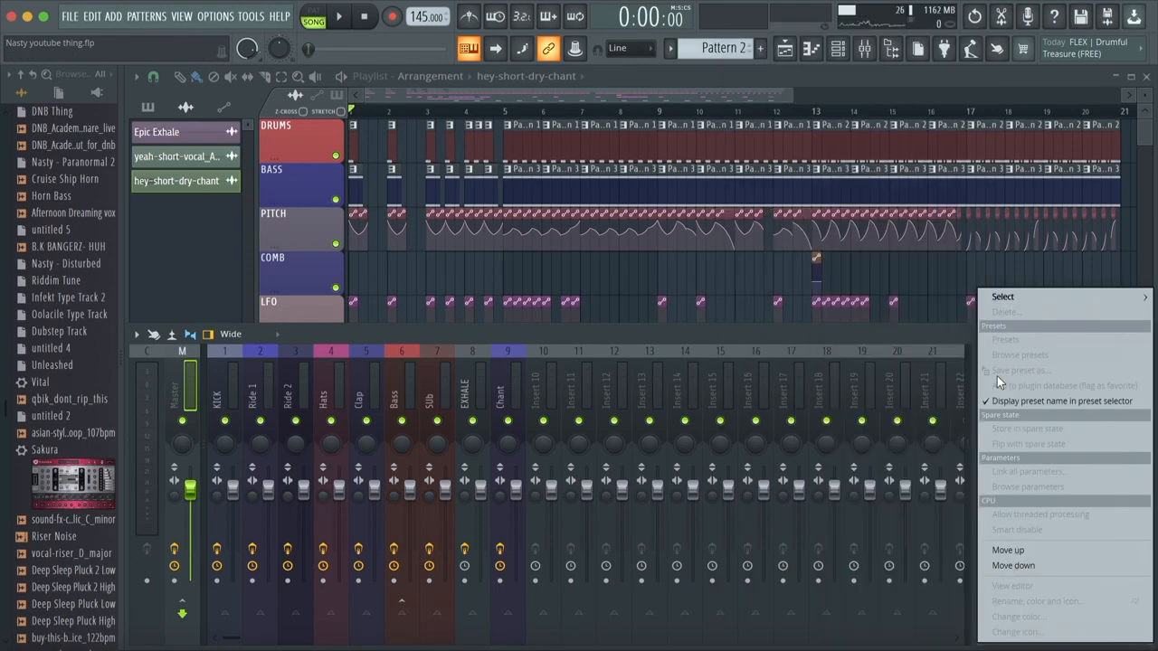
pyautogui.moveTo(1009, 295)
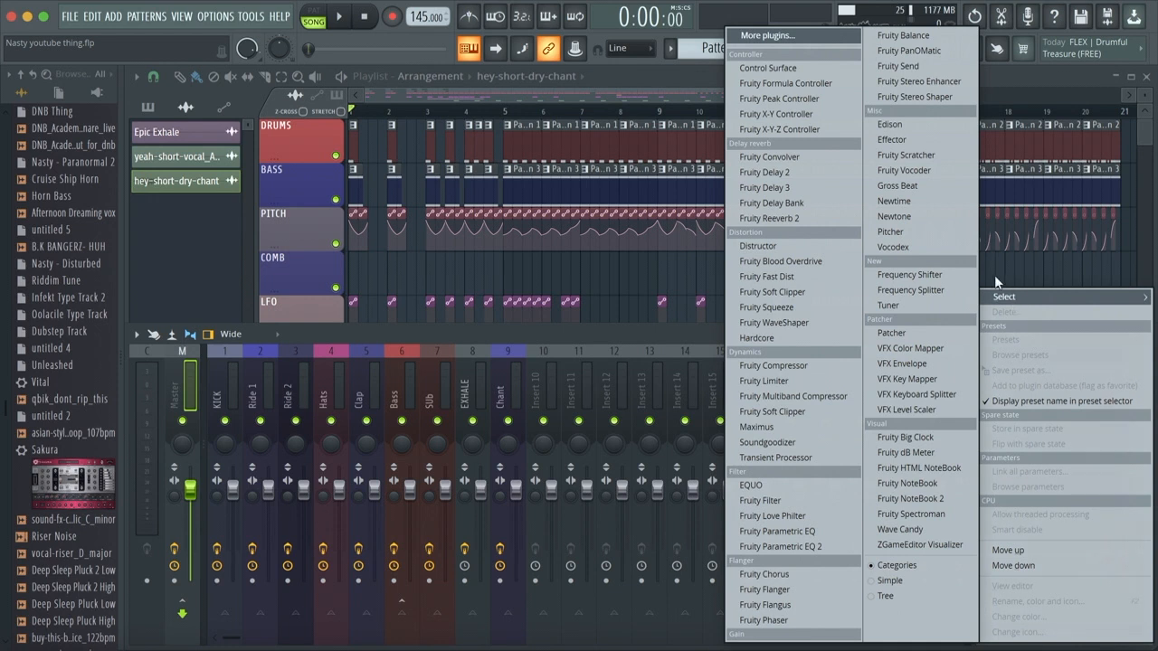
pyautogui.click(932, 297)
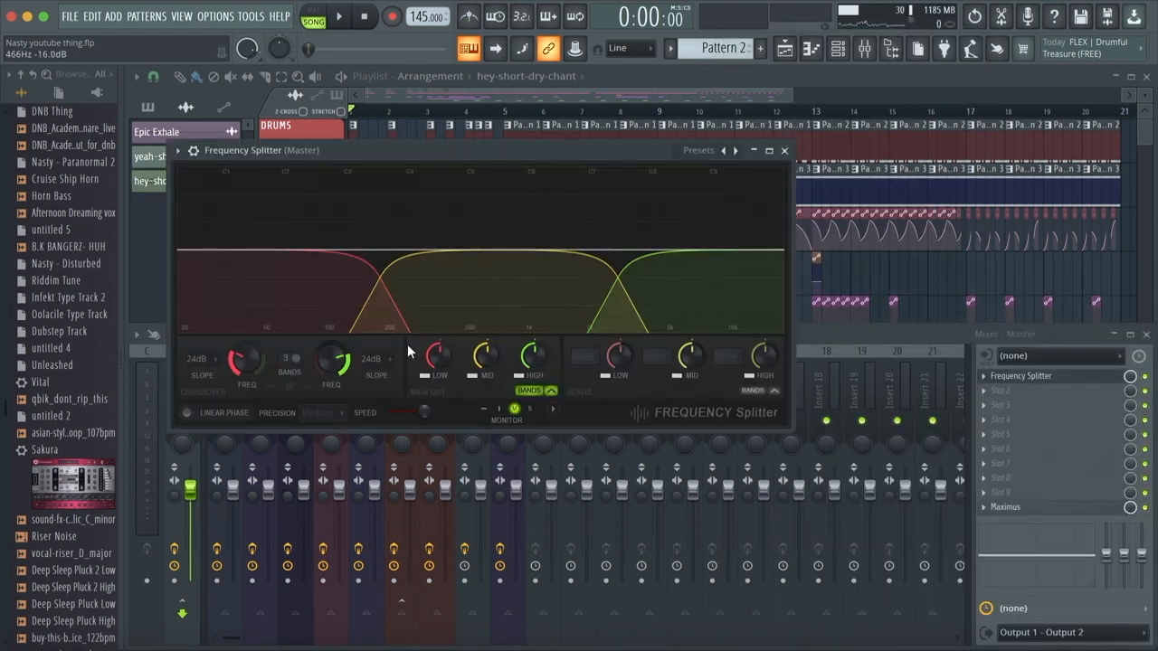
# Load the Mastering curve preset in the Frequency Splitter and raise its mid main output to about -0.3 dB.
pyautogui.click(707, 152)
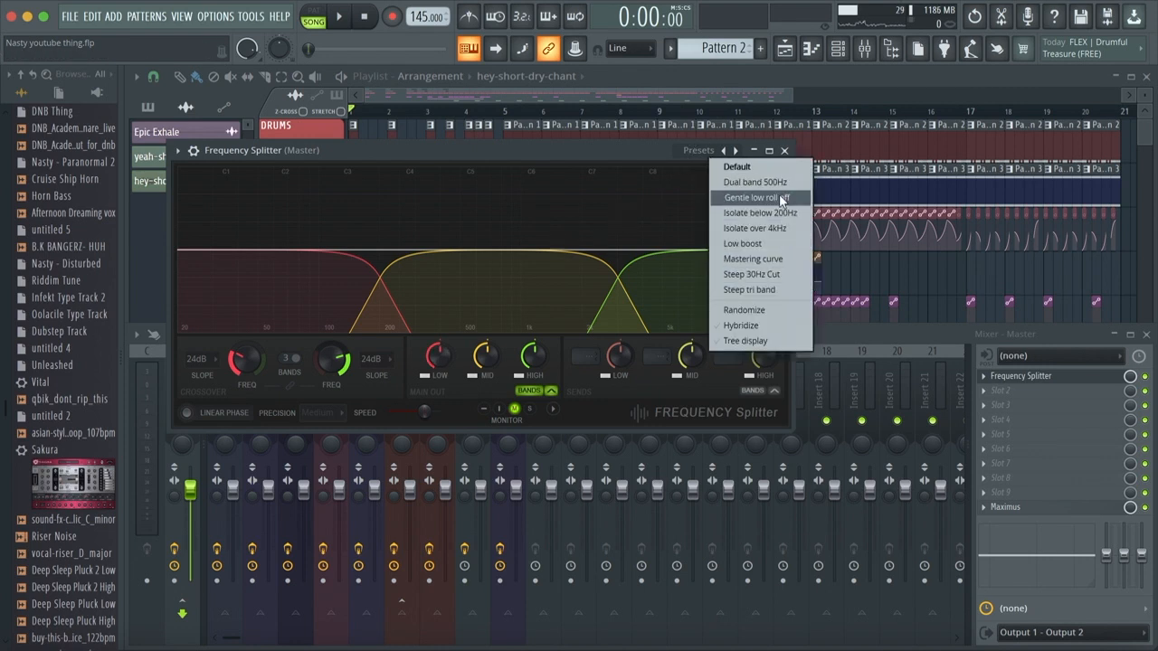
pyautogui.click(753, 259)
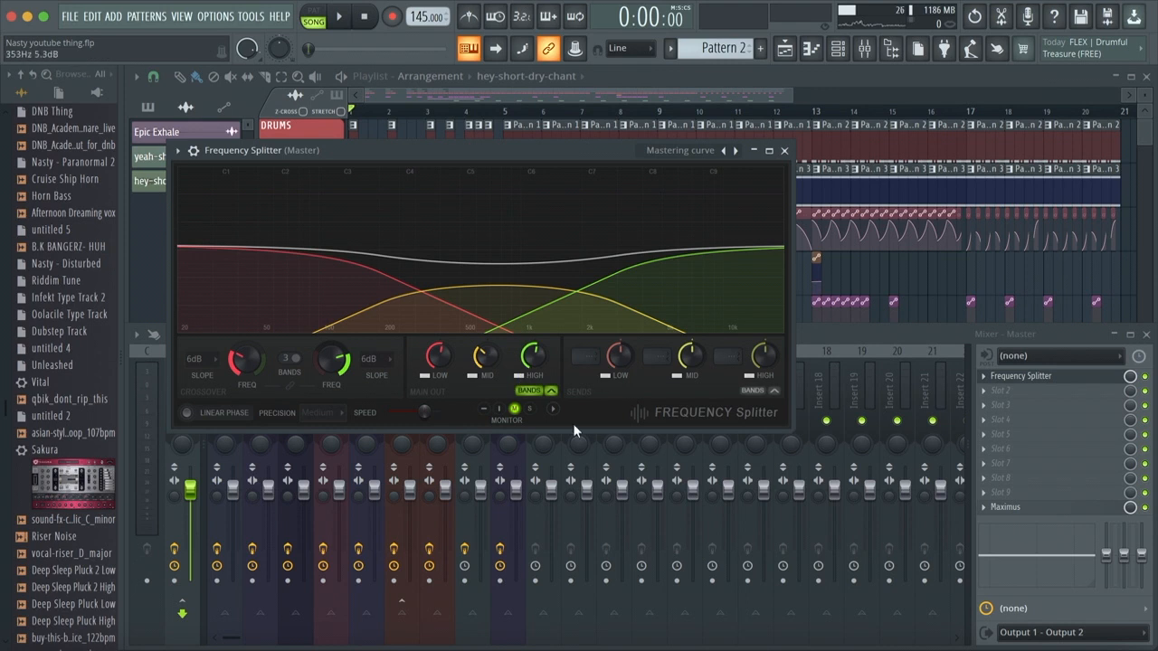
pyautogui.moveTo(490, 356); pyautogui.dragTo(490, 322)
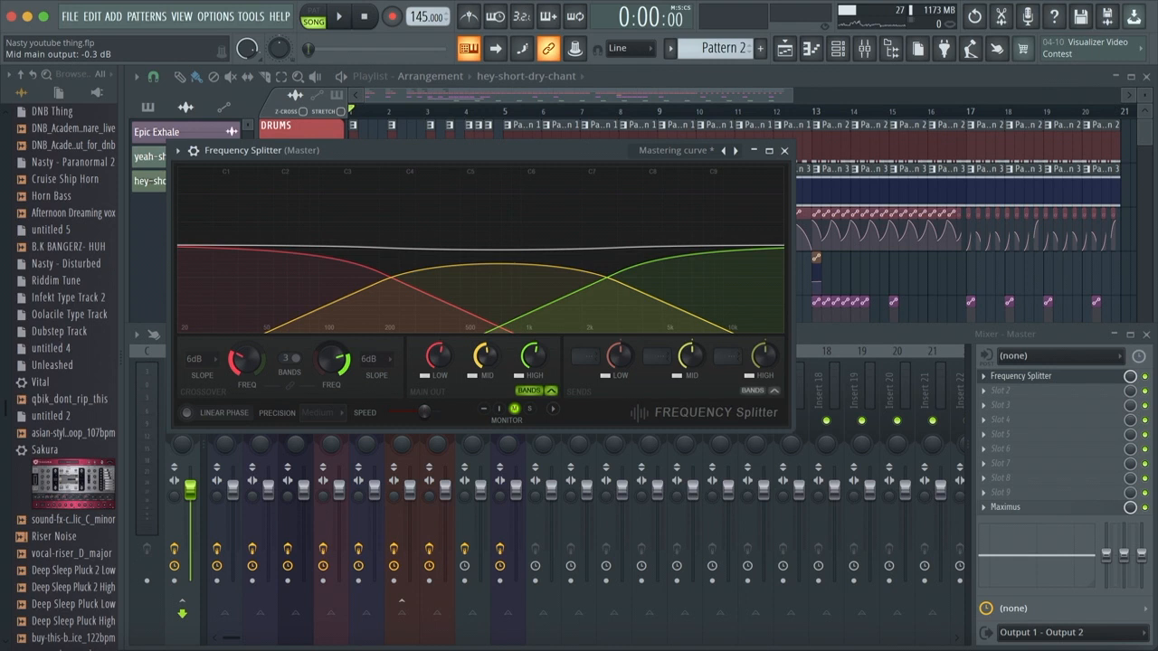
pyautogui.click(785, 150)
# Inspect the mid and low band compression curves of Maximus on the Master track.
pyautogui.click(1011, 508)
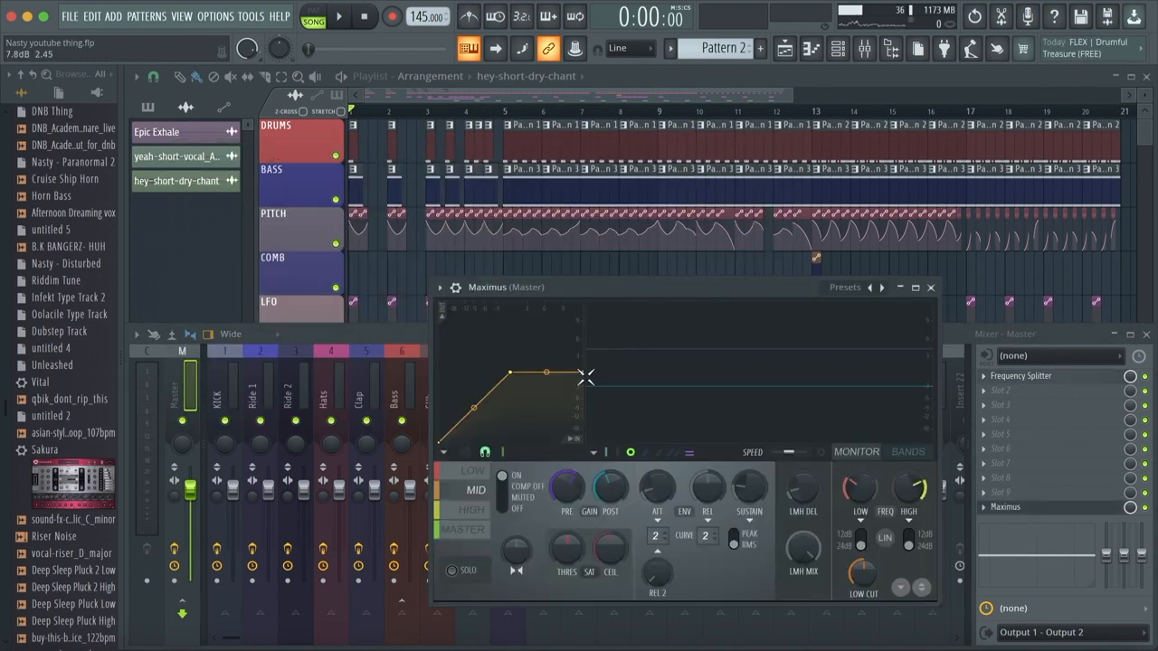
pyautogui.click(471, 470)
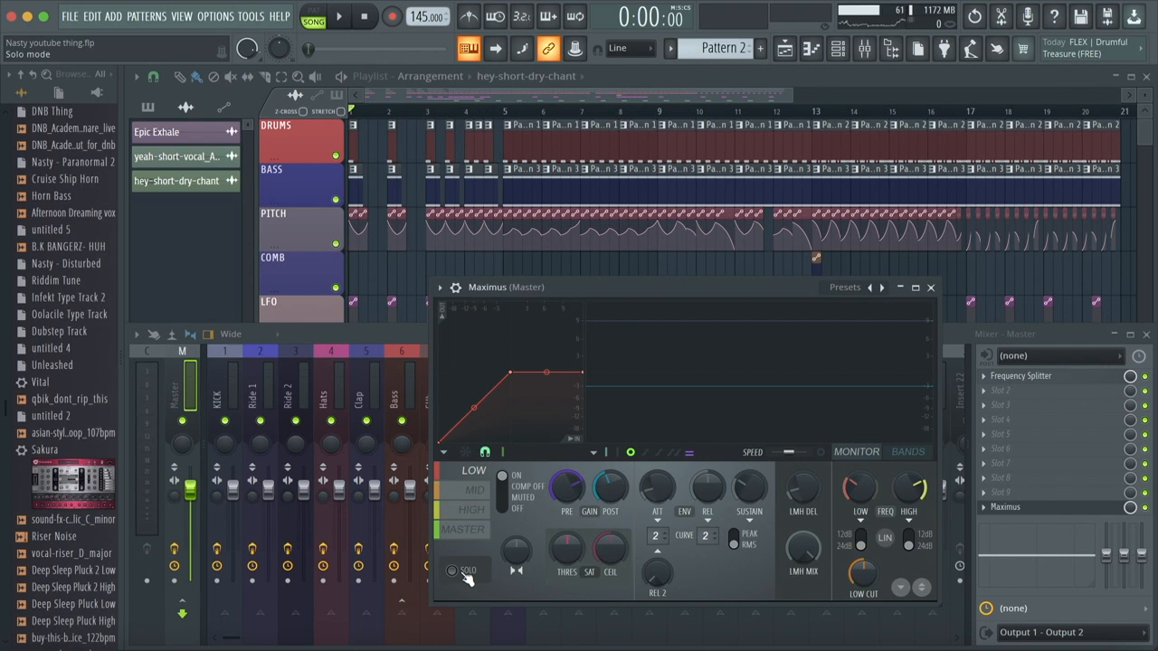
pyautogui.click(931, 288)
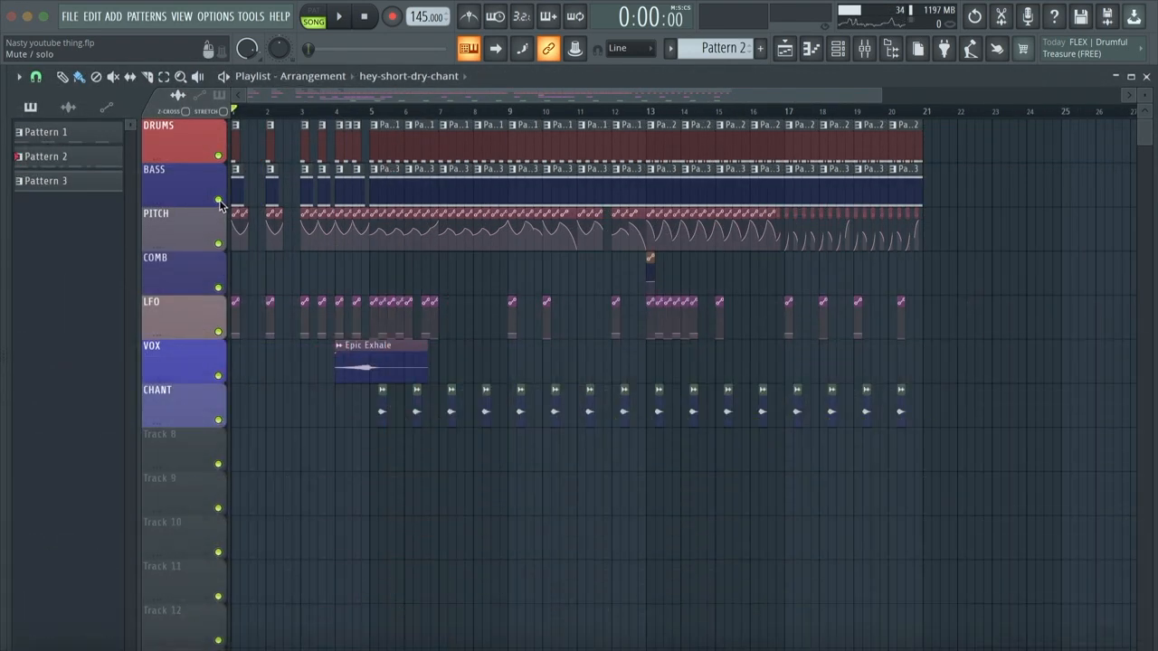
# Solo the BASS track in the playlist and place the playhead at the start of bar 5.
pyautogui.rightClick(219, 200)
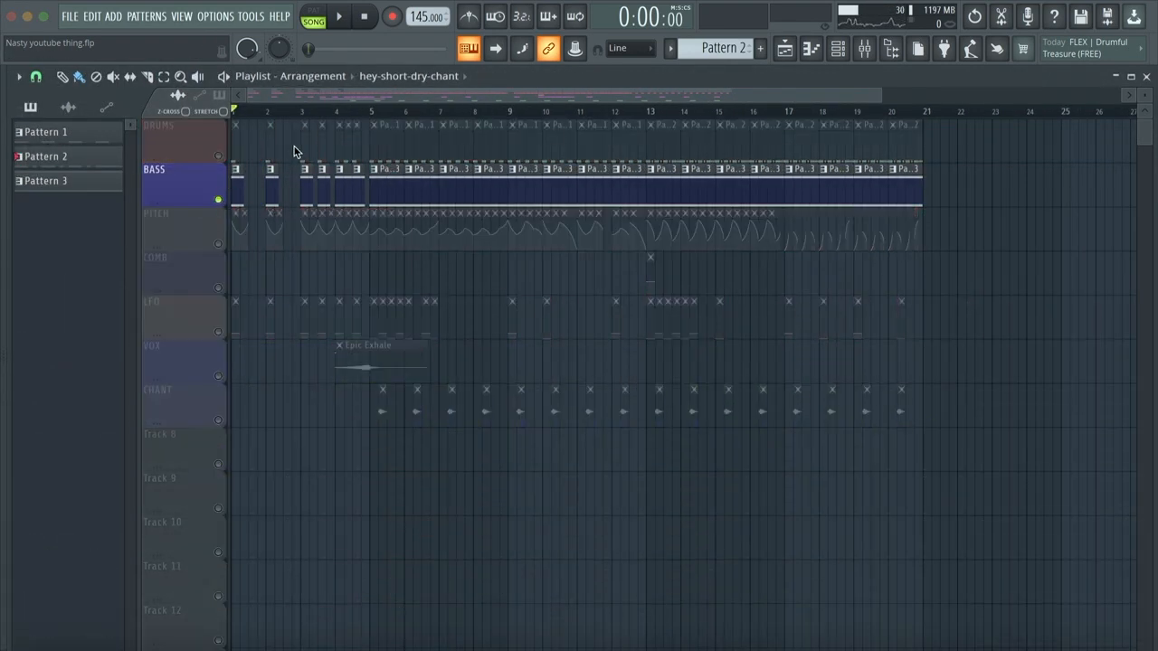
pyautogui.moveTo(429, 111); pyautogui.dragTo(371, 114)
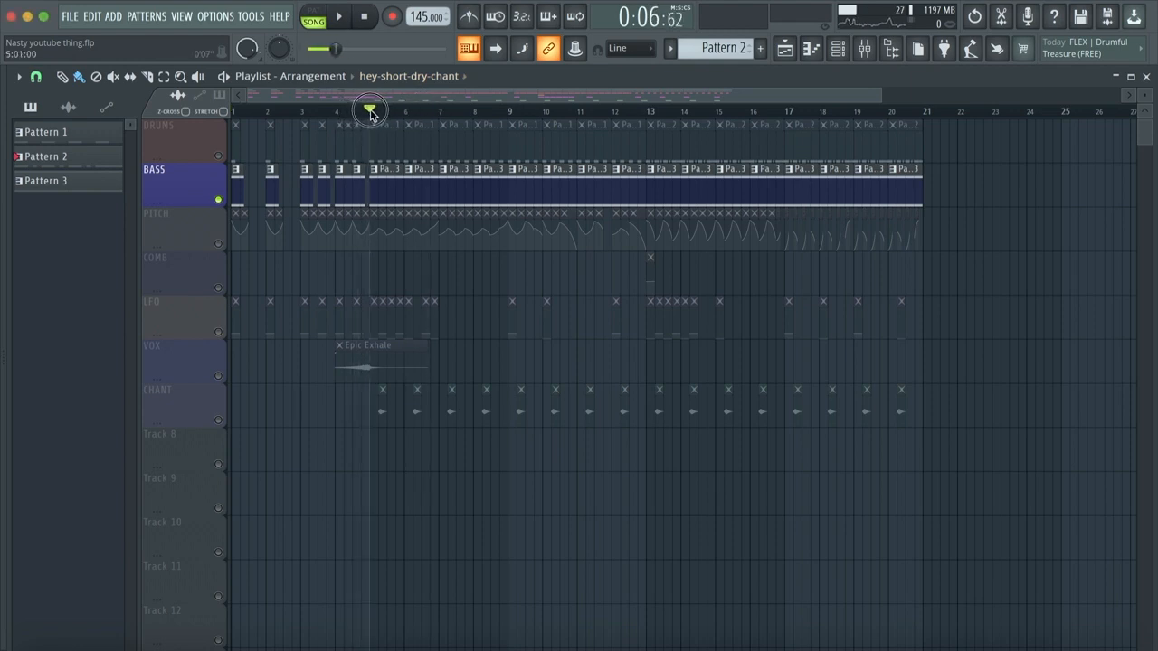
pyautogui.scroll(5, 370, 111)
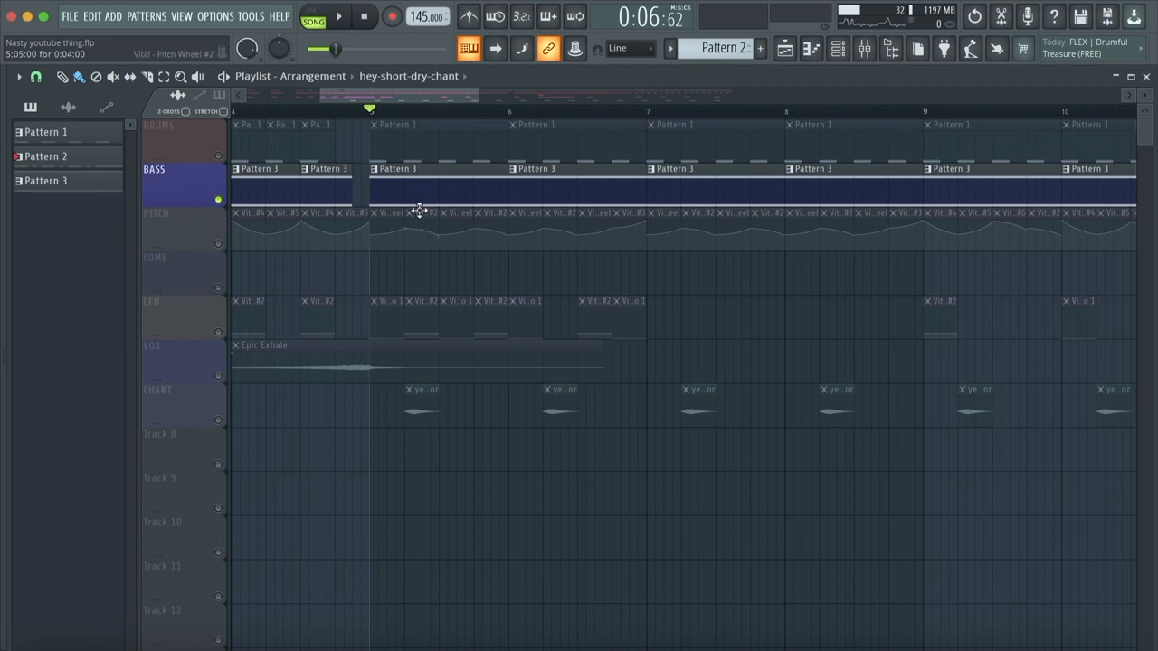
# Audition the bass from bar 5, first on its own and again with the PITCH automation track unmuted.
pyautogui.press('space')
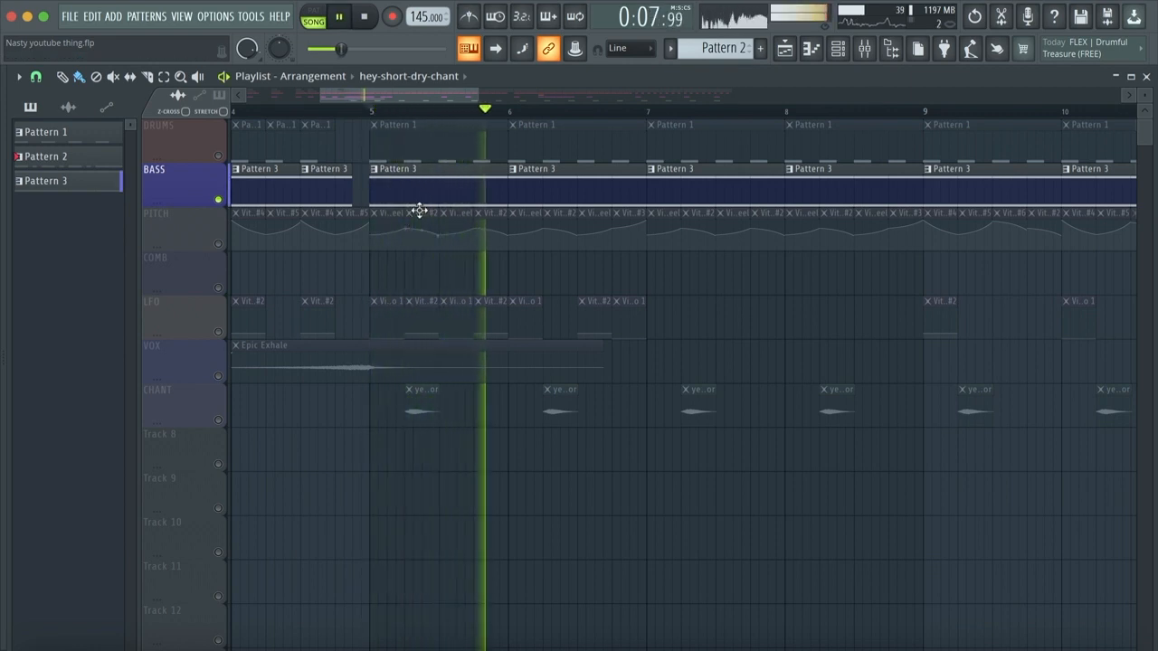
pyautogui.press('space')
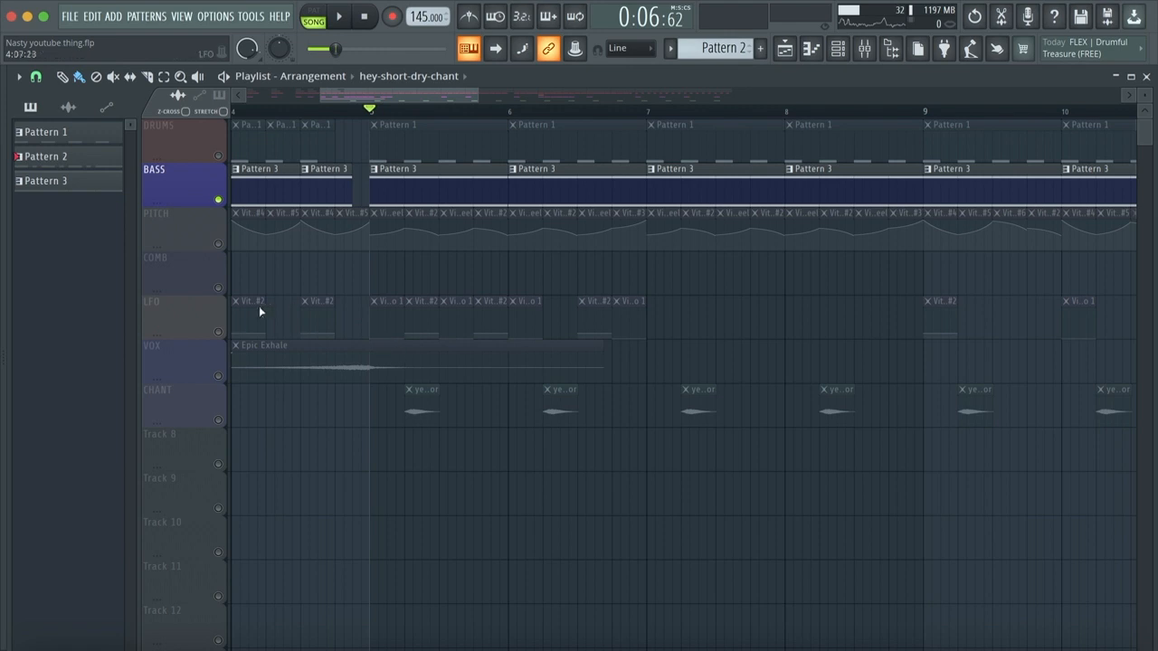
pyautogui.click(220, 246)
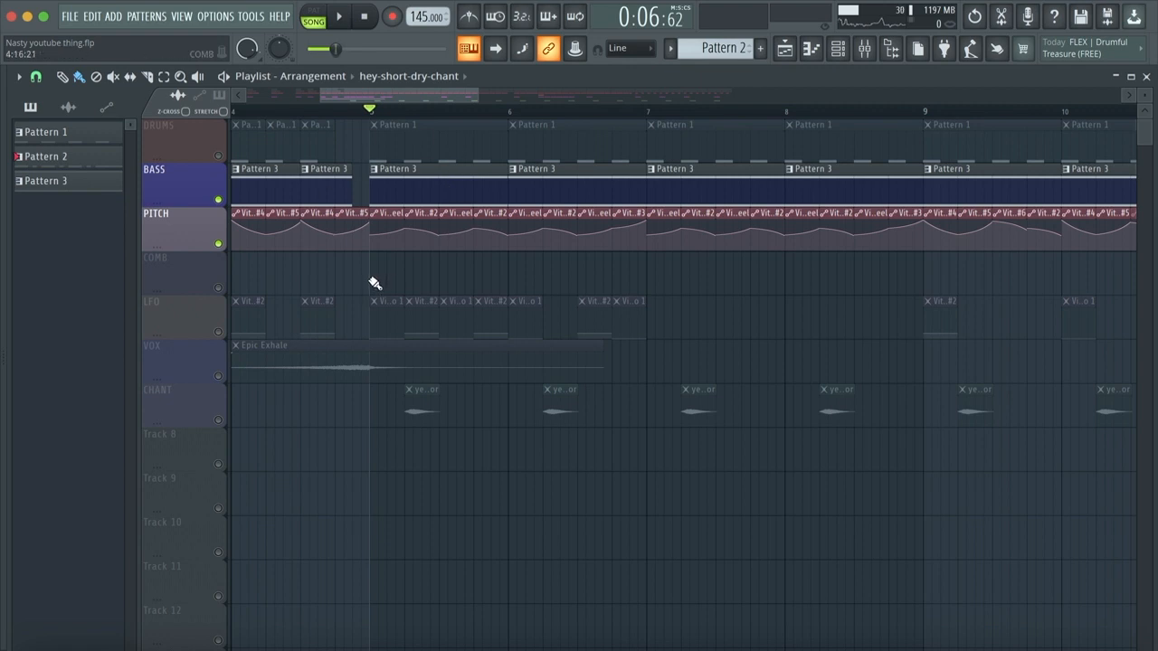
pyautogui.press('space')
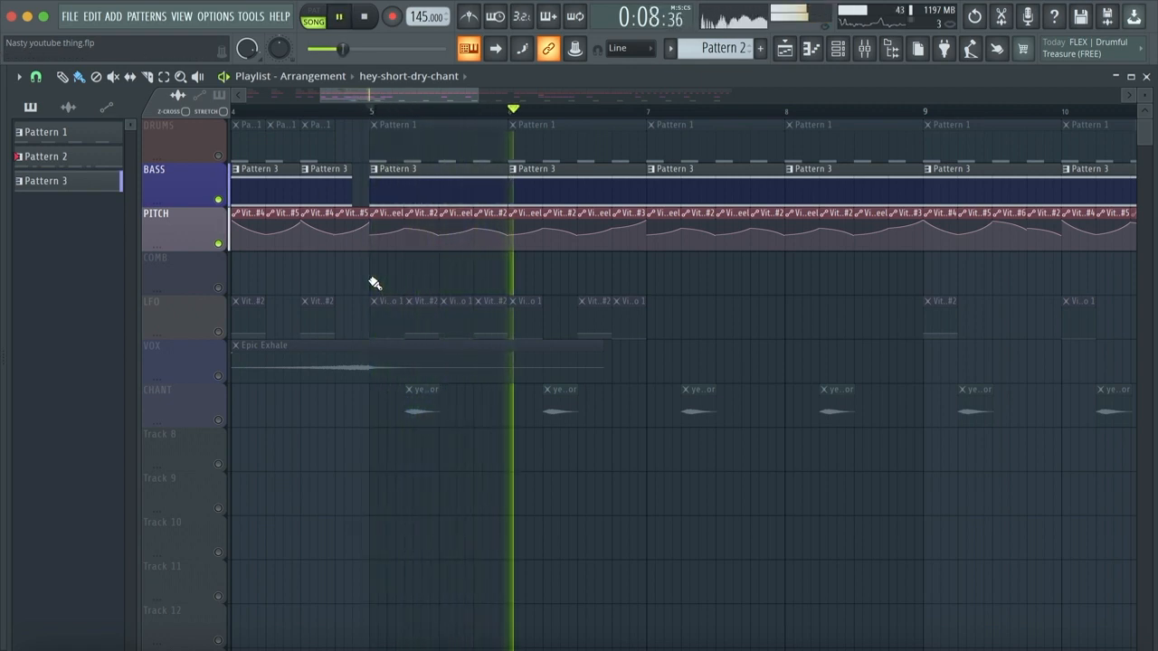
pyautogui.press('space')
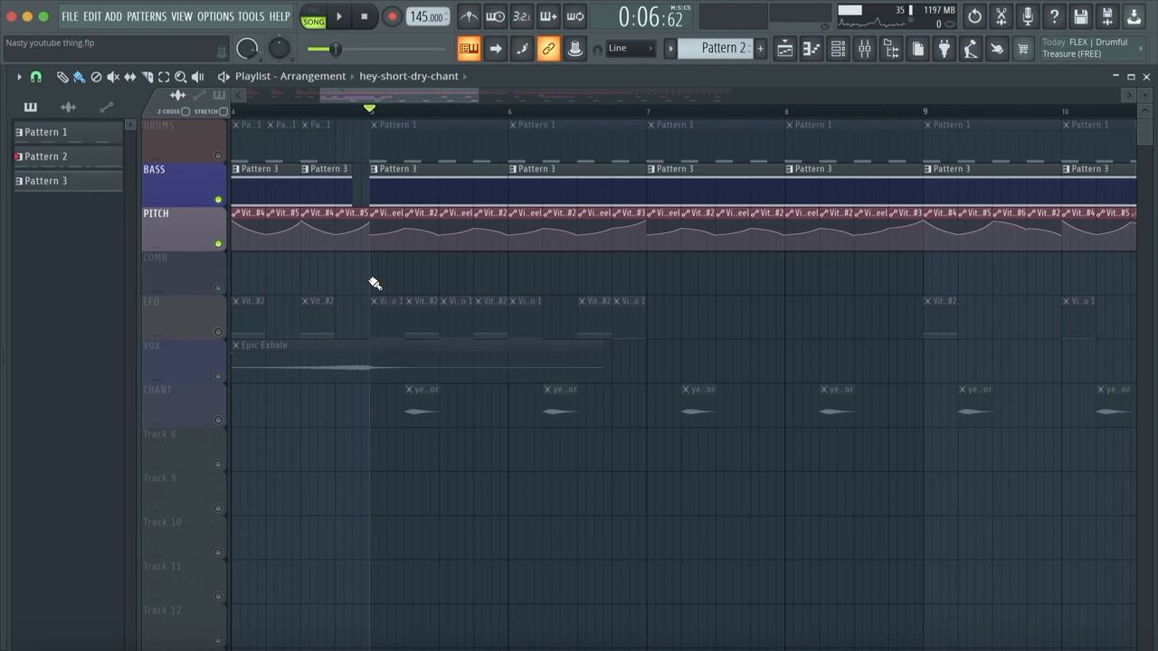
# Unmute the LFO automation track and play the bass with both automation tracks from bar 5.
pyautogui.click(218, 332)
pyautogui.press('space')
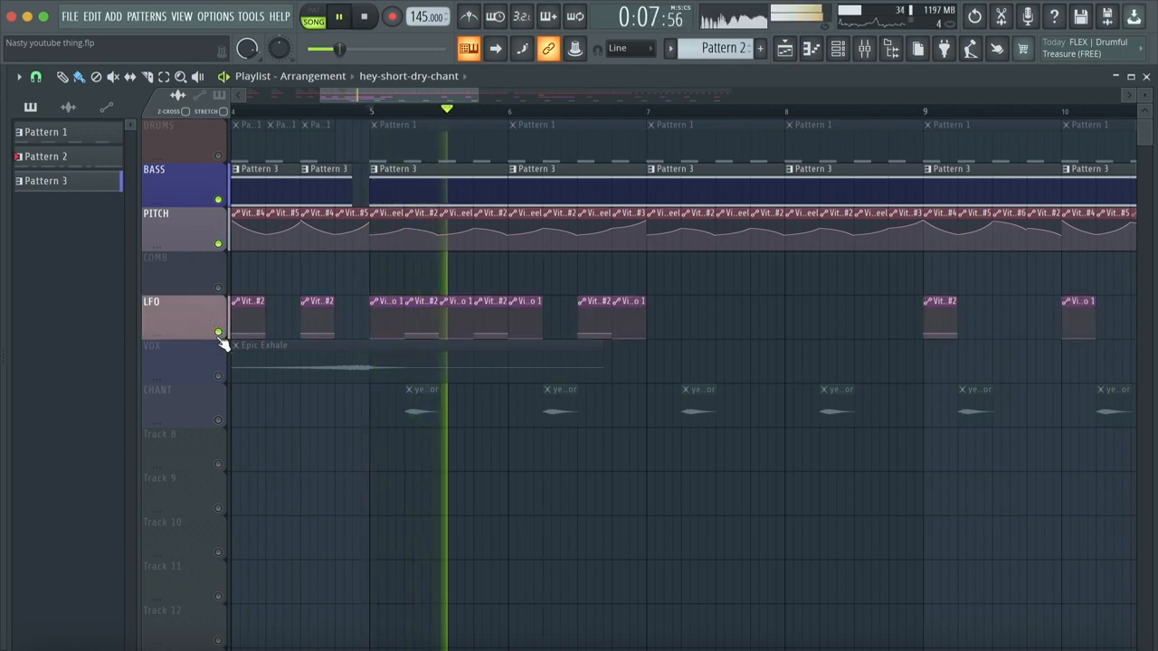
pyautogui.press('space')
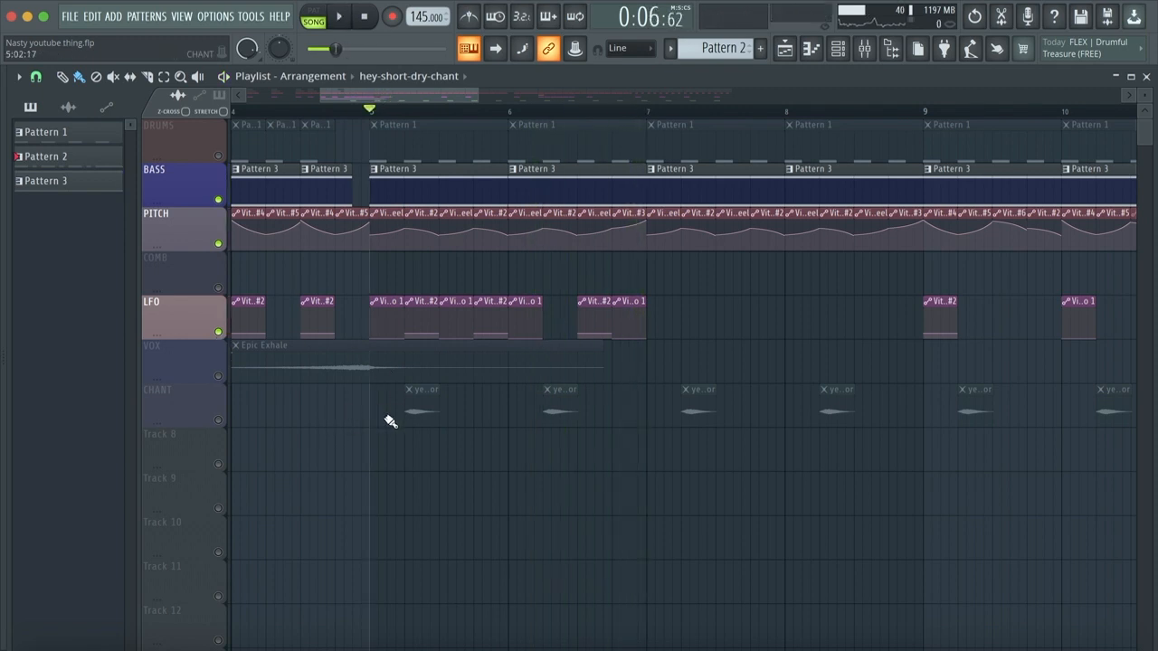
# Unmute all playlist tracks again and return the playhead to the start of the song.
pyautogui.scroll(-5, 390, 421)
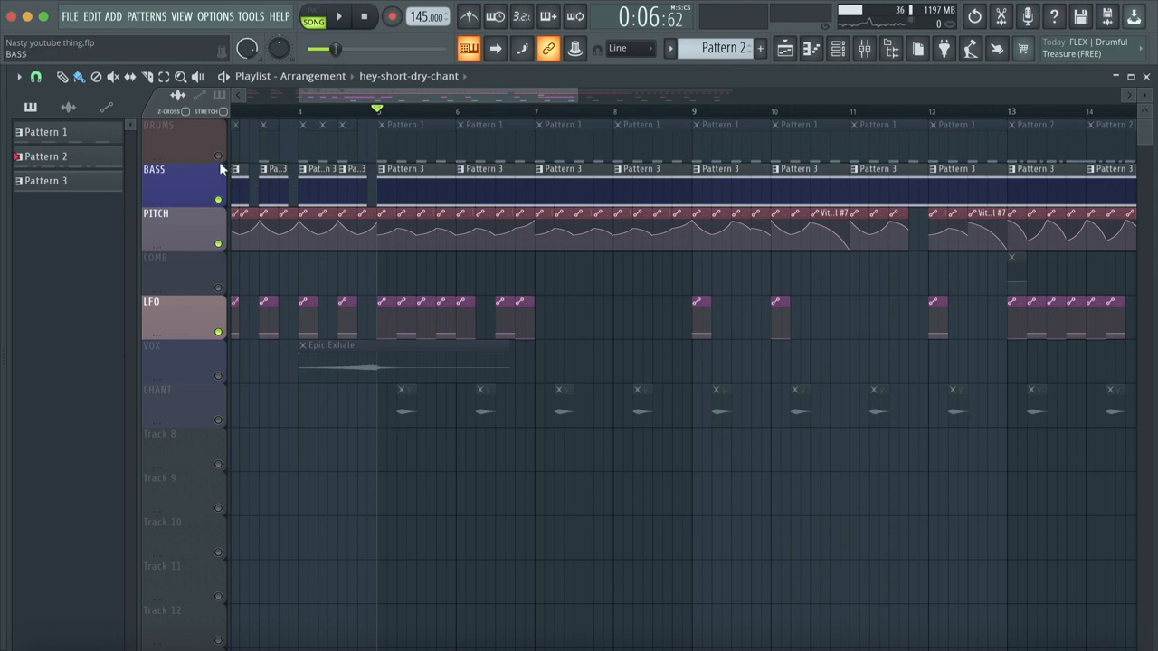
pyautogui.scroll(-6, 219, 161)
pyautogui.scroll(3, 219, 161)
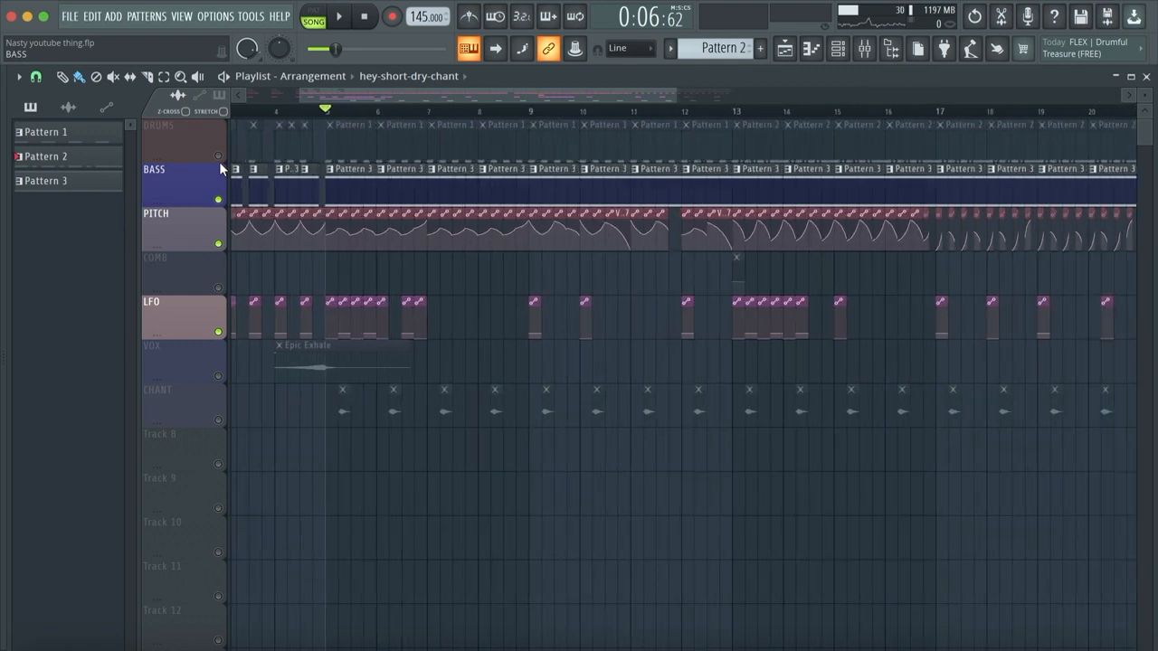
pyautogui.scroll(1, 219, 161)
pyautogui.scroll(-2, 219, 161)
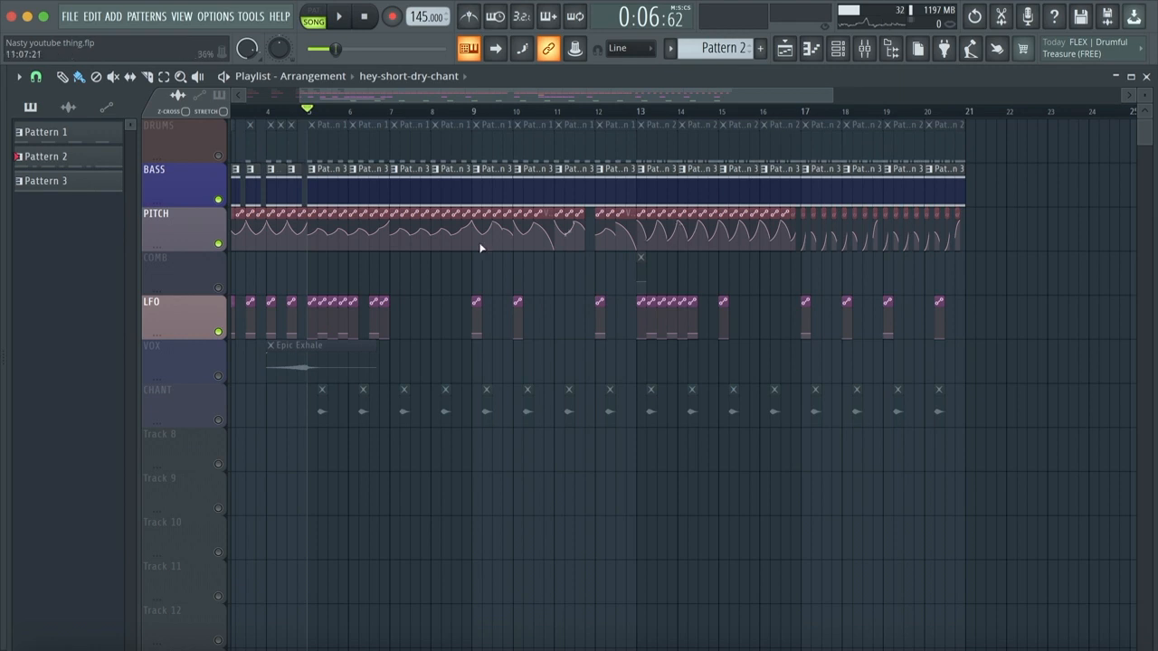
pyautogui.rightClick(218, 245)
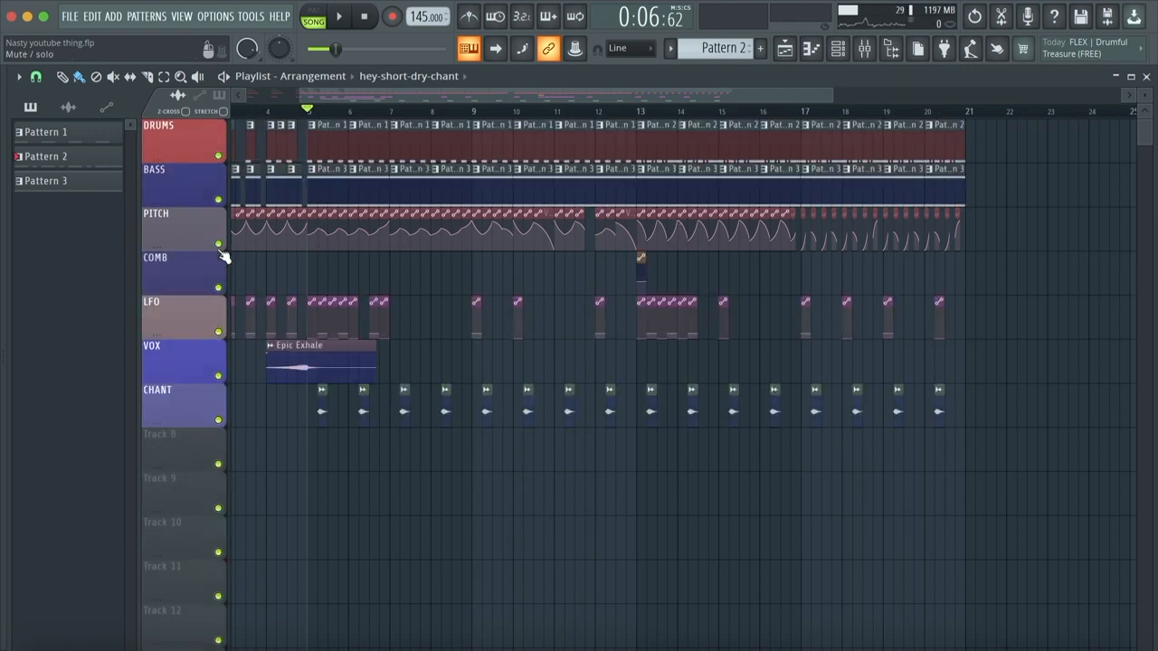
pyautogui.scroll(-2, 223, 255)
pyautogui.moveTo(296, 111); pyautogui.dragTo(56, 122)
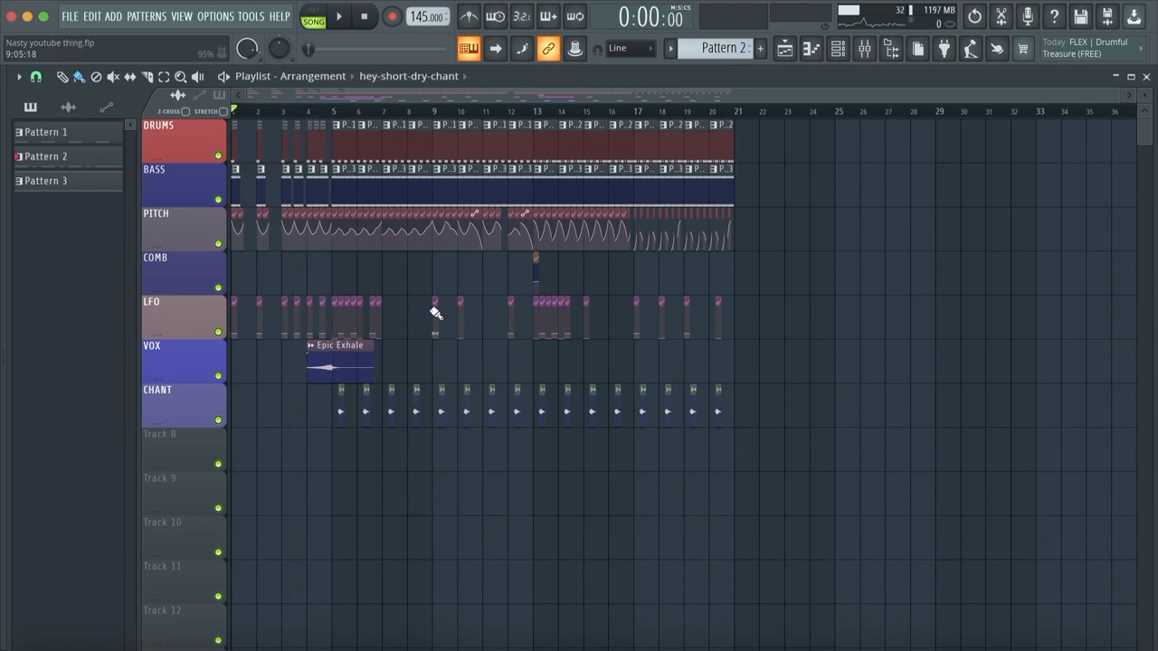